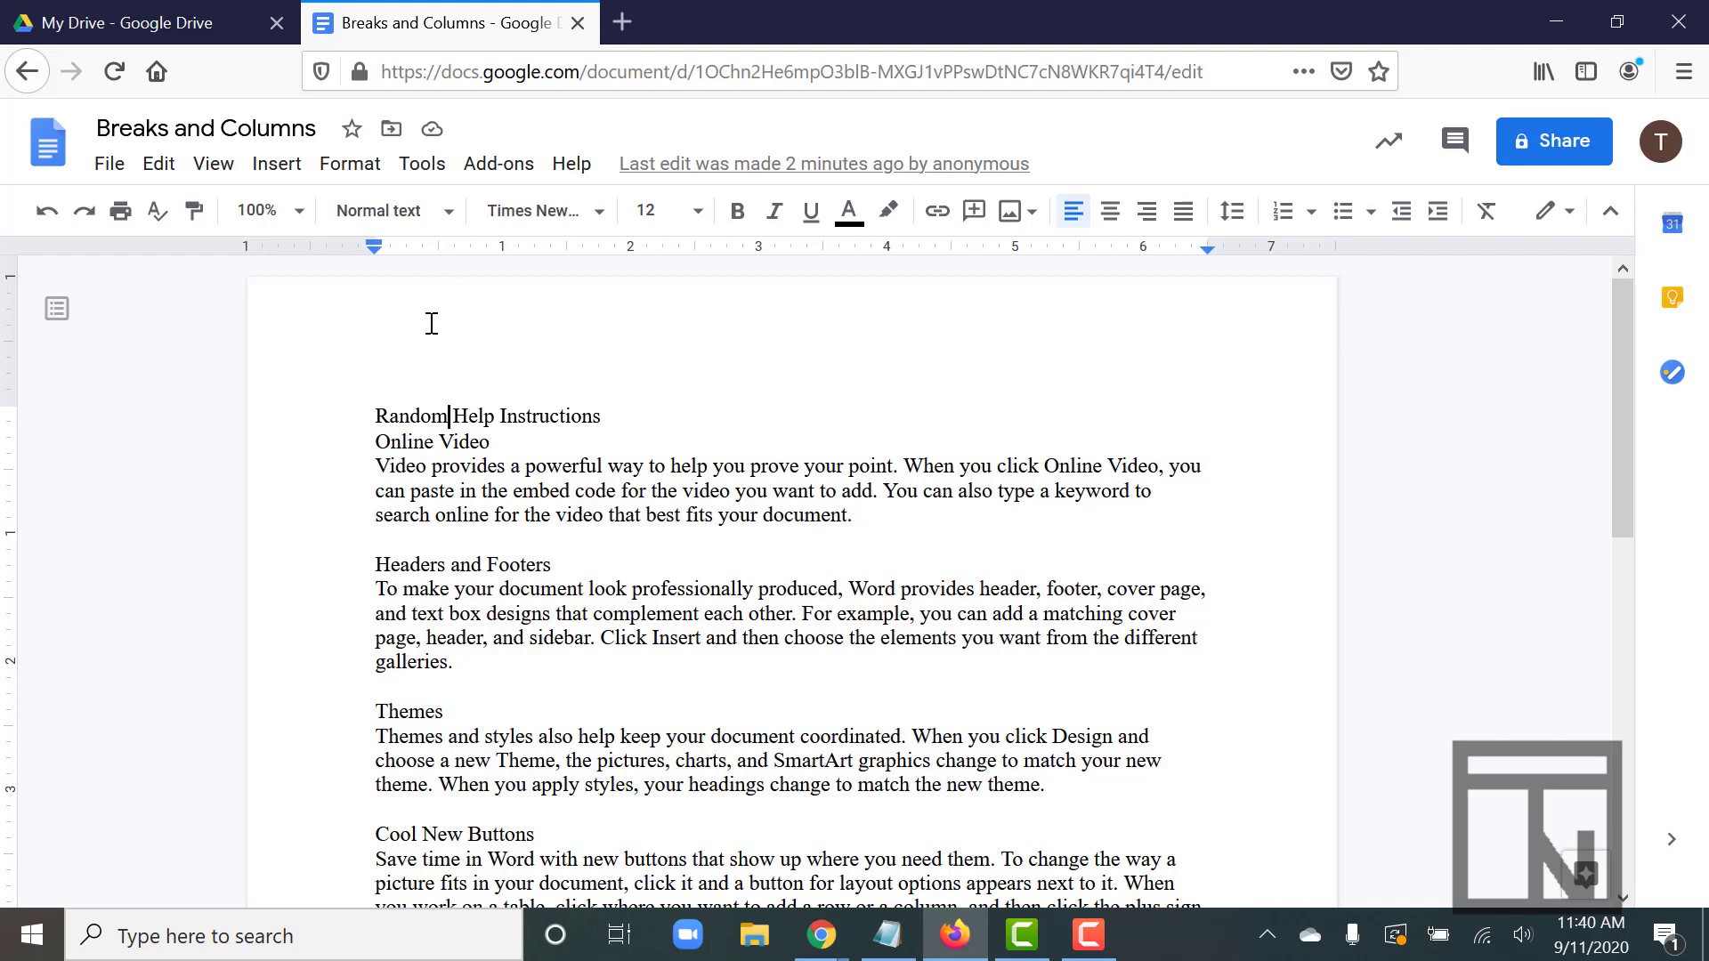
# - Add the text "Styles, Breaks, & Columns" to the page header and return to the document body
pyautogui.doubleClick(454, 350)
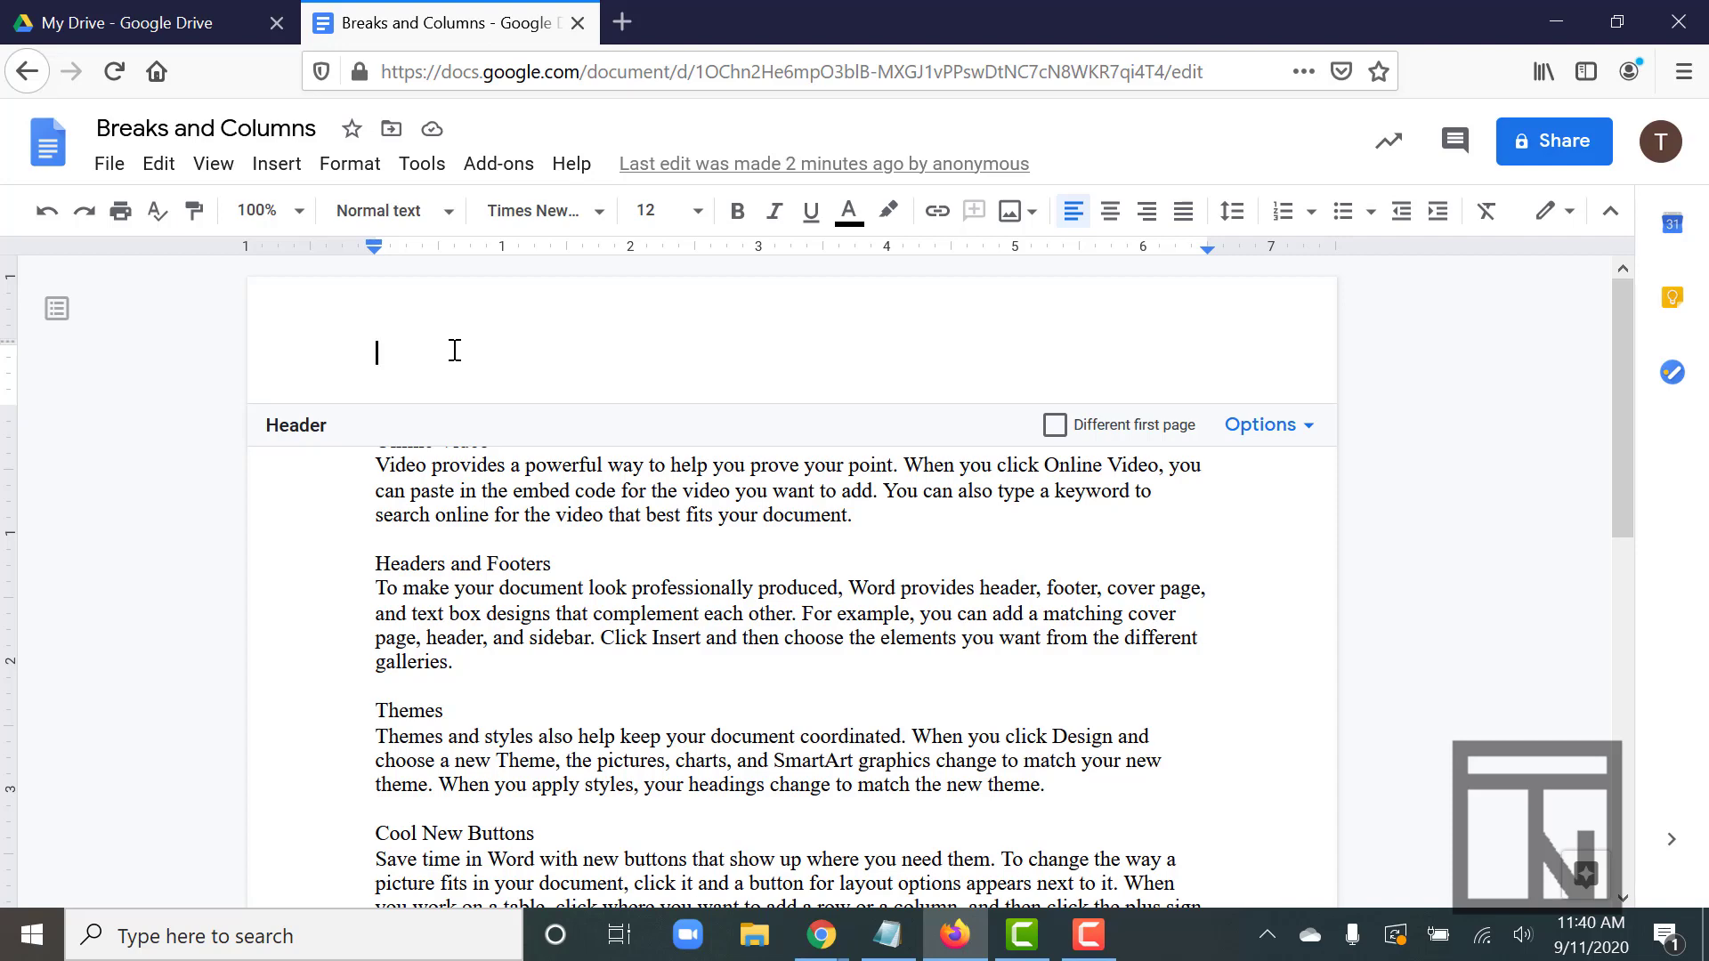
pyautogui.write('Styles, ')
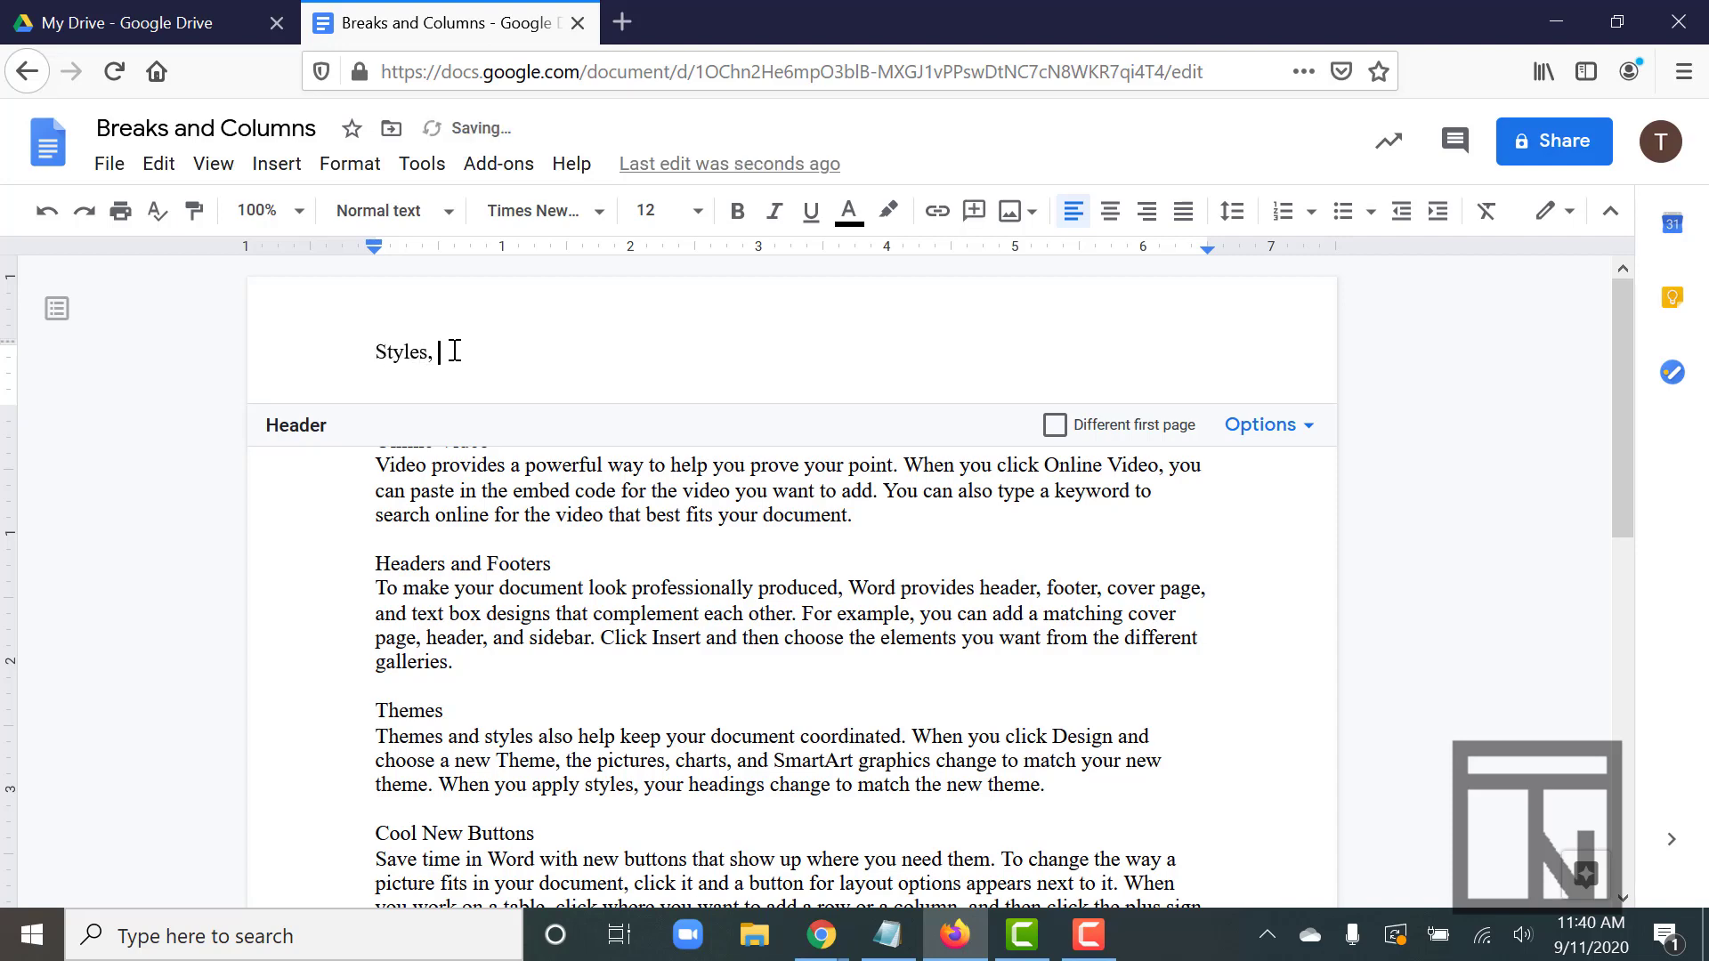
pyautogui.write('Breaks, & Columns')
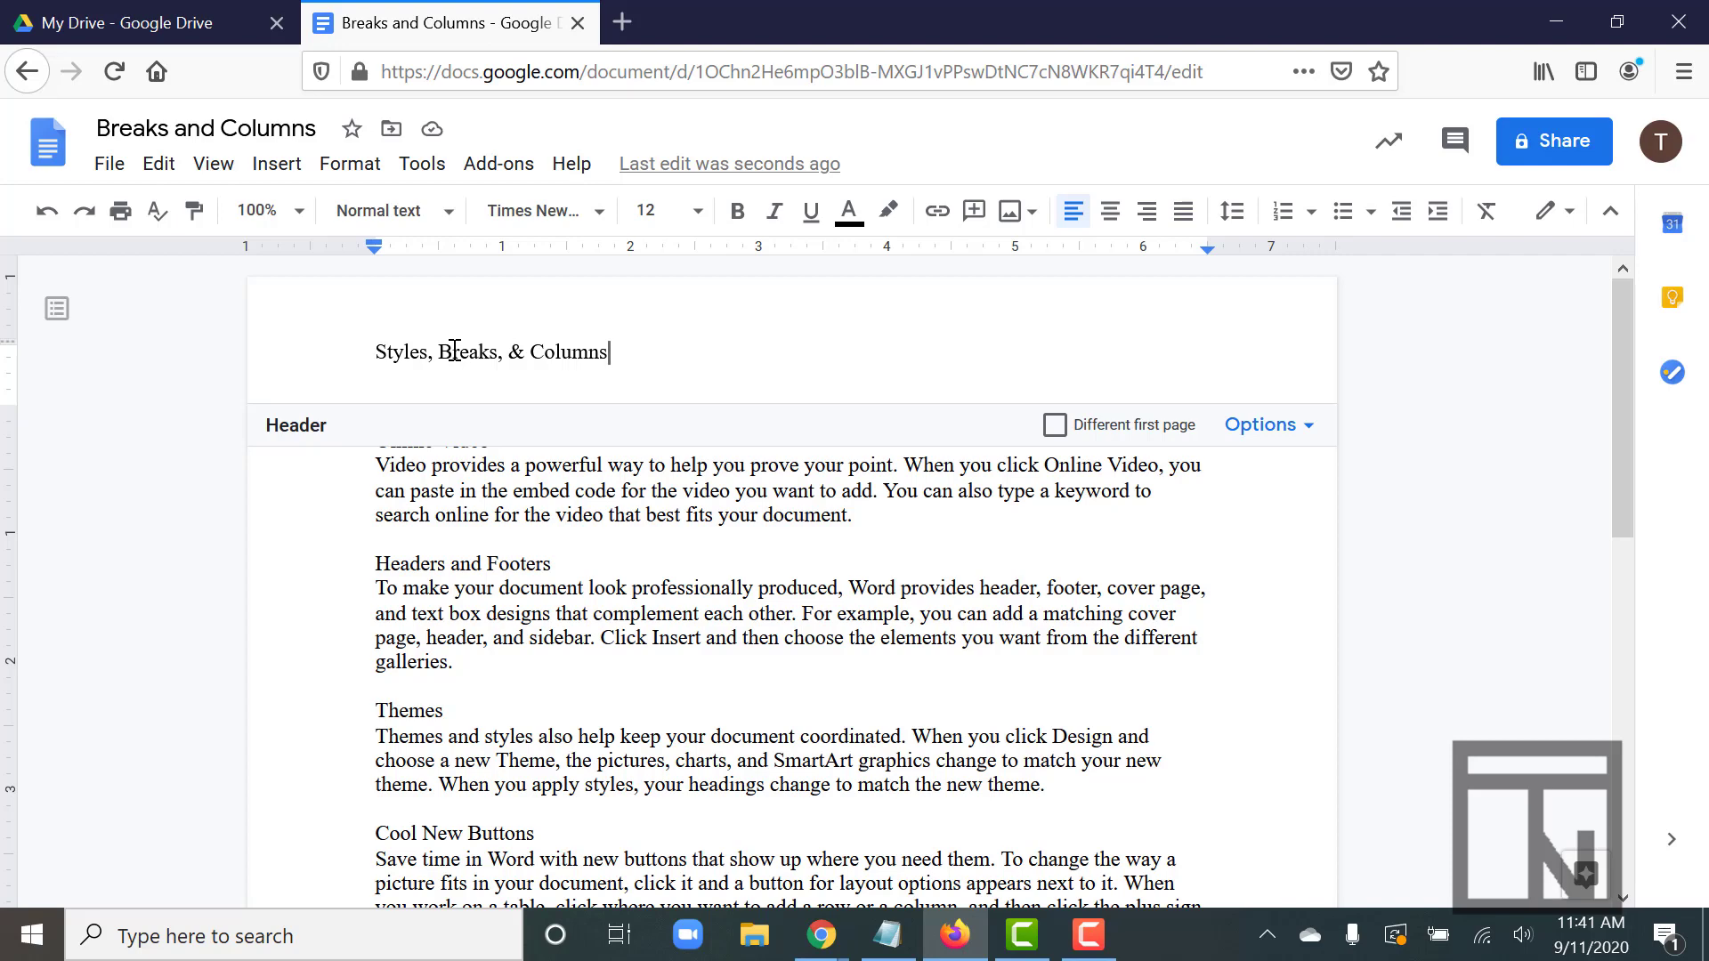
pyautogui.click(441, 529)
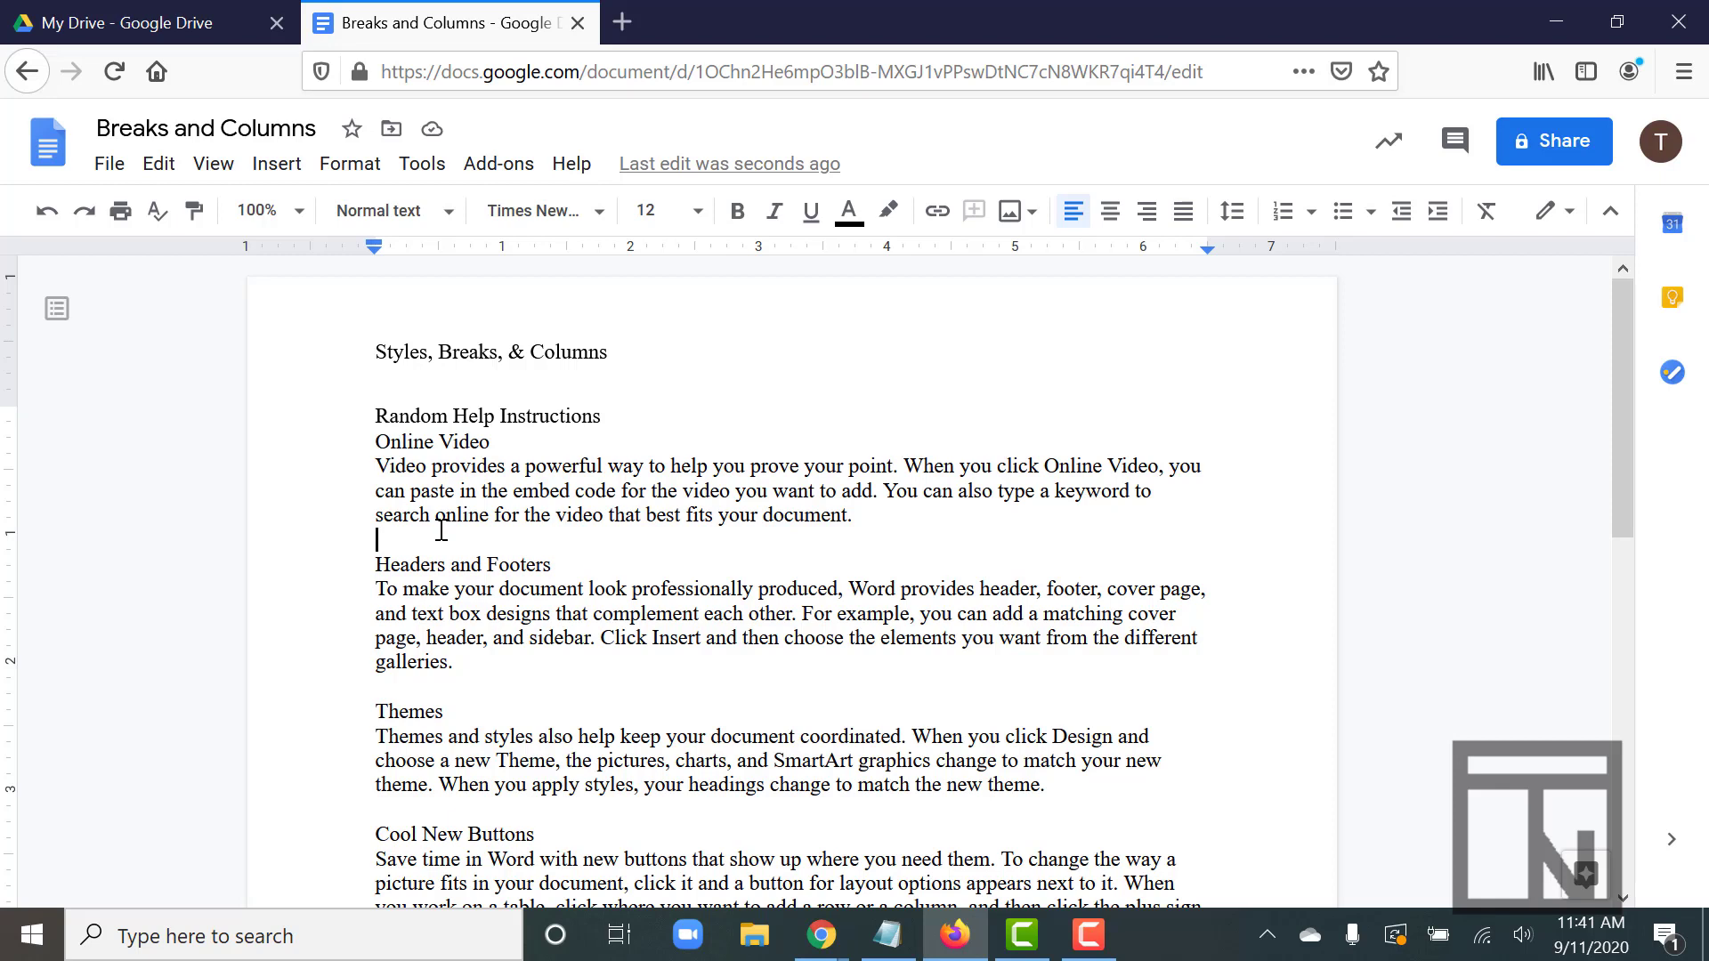
# - Apply the Title style to the header text "Styles, Breaks, & Columns"
pyautogui.click(438, 356)
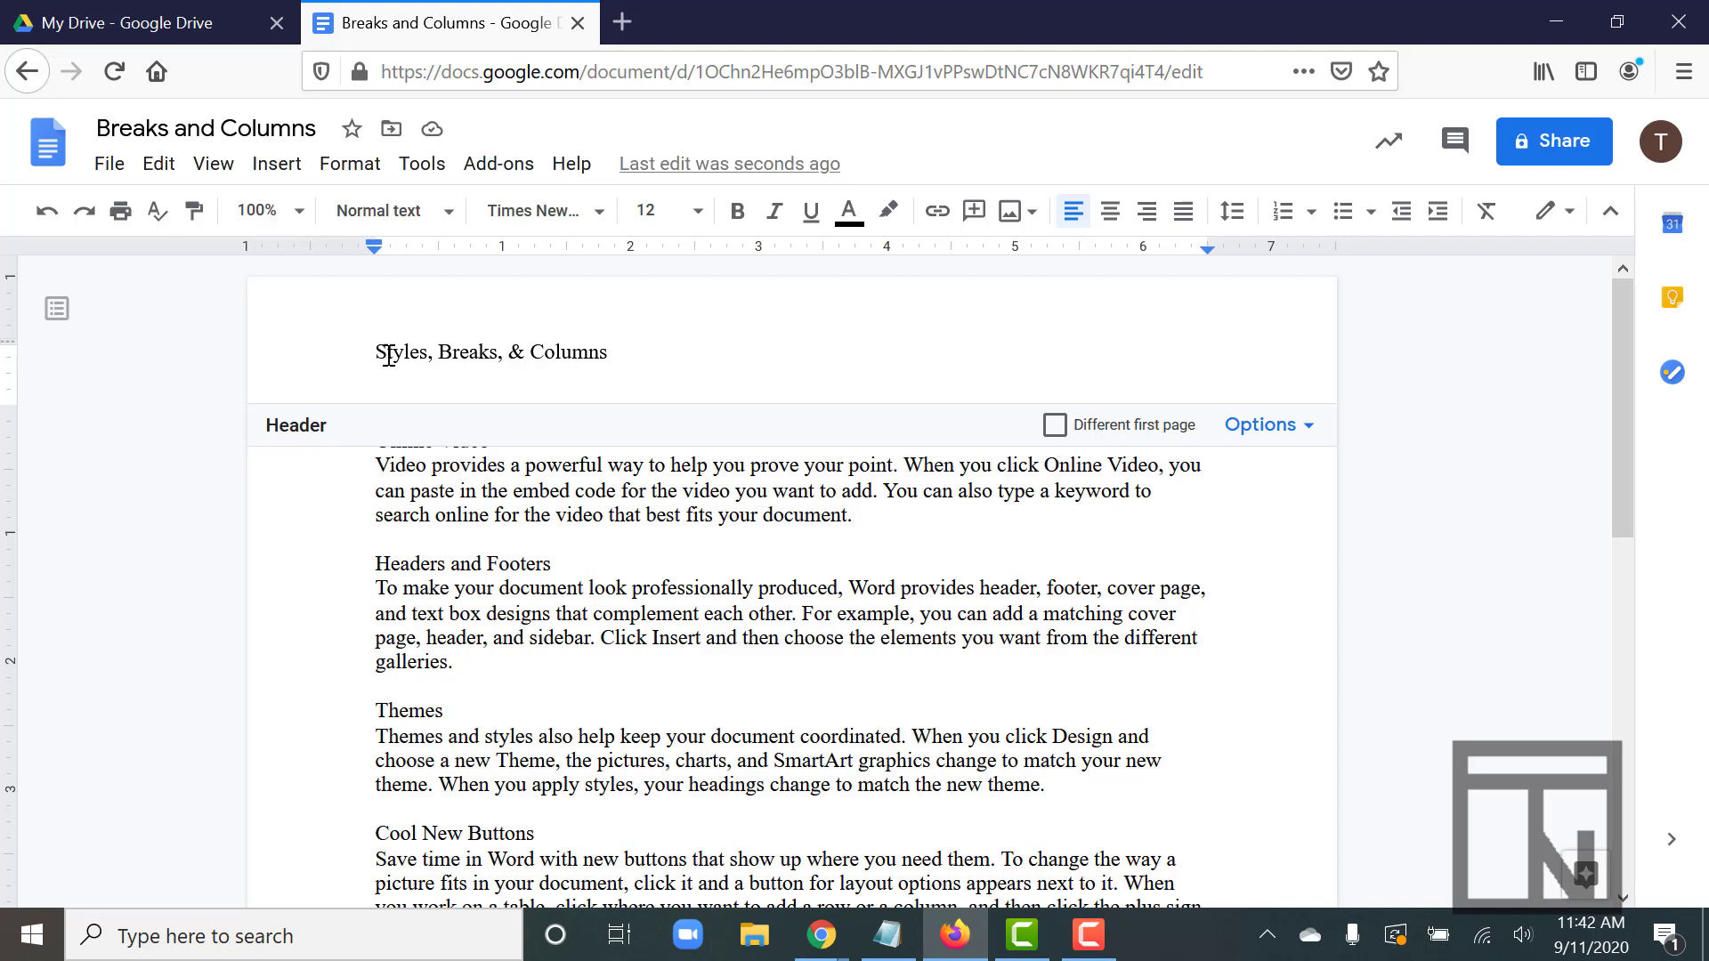
pyautogui.moveTo(374, 352); pyautogui.dragTo(617, 361)
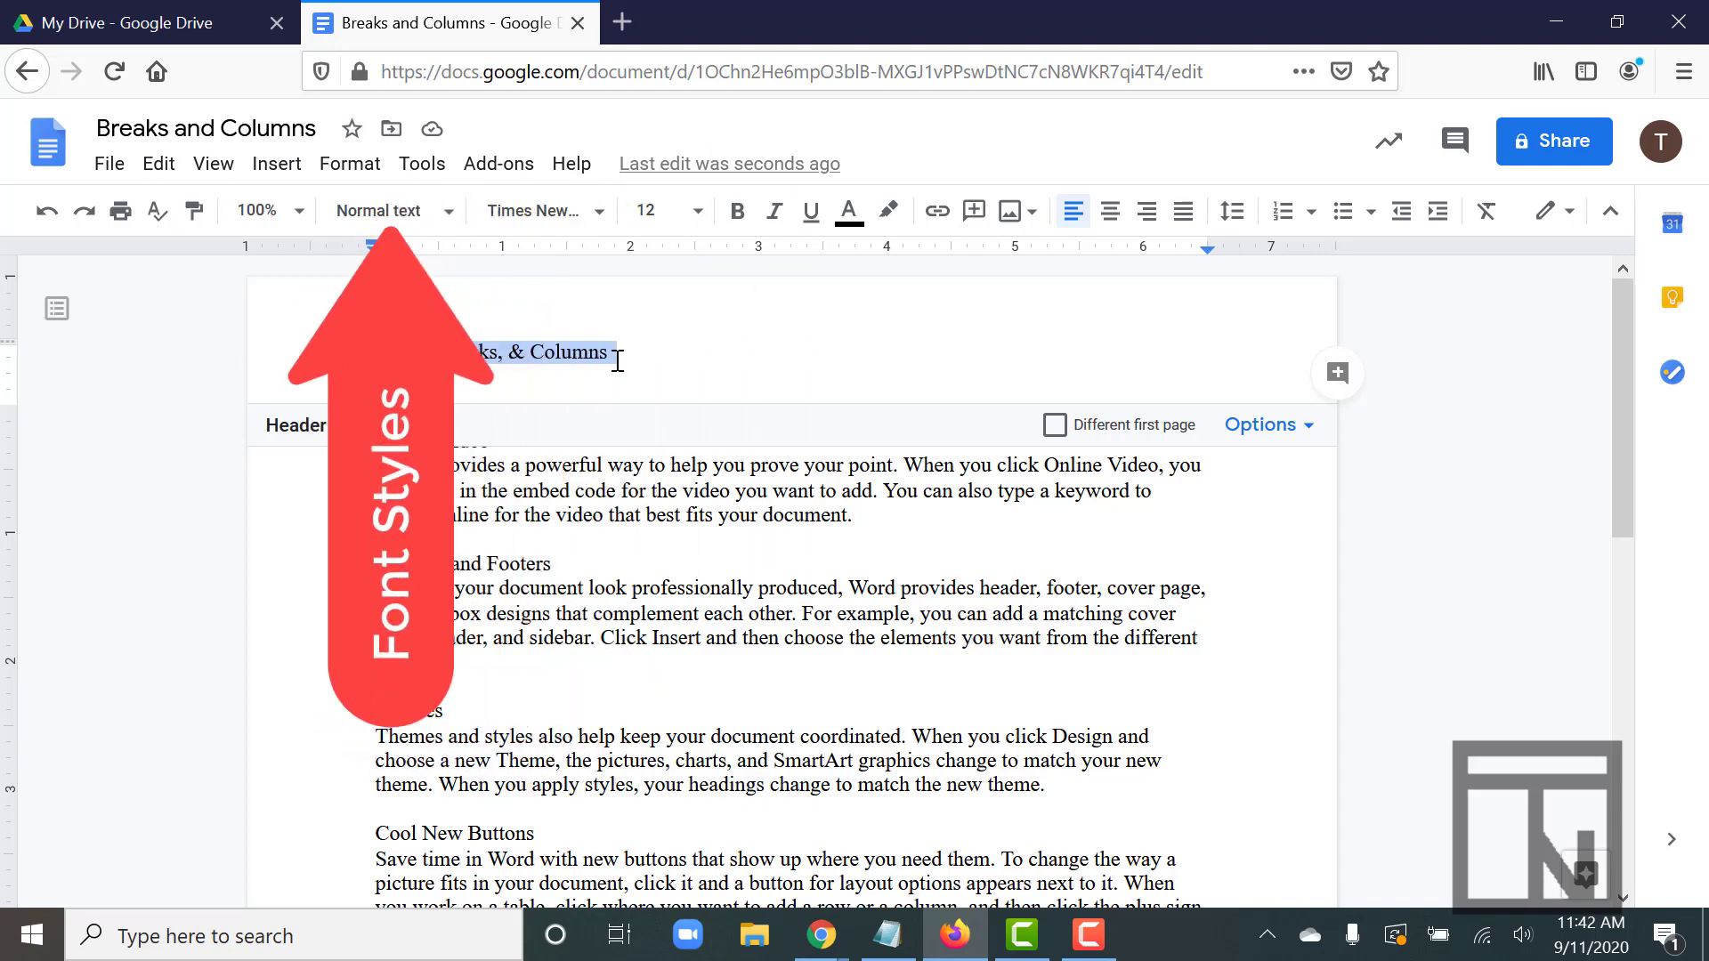
pyautogui.click(446, 213)
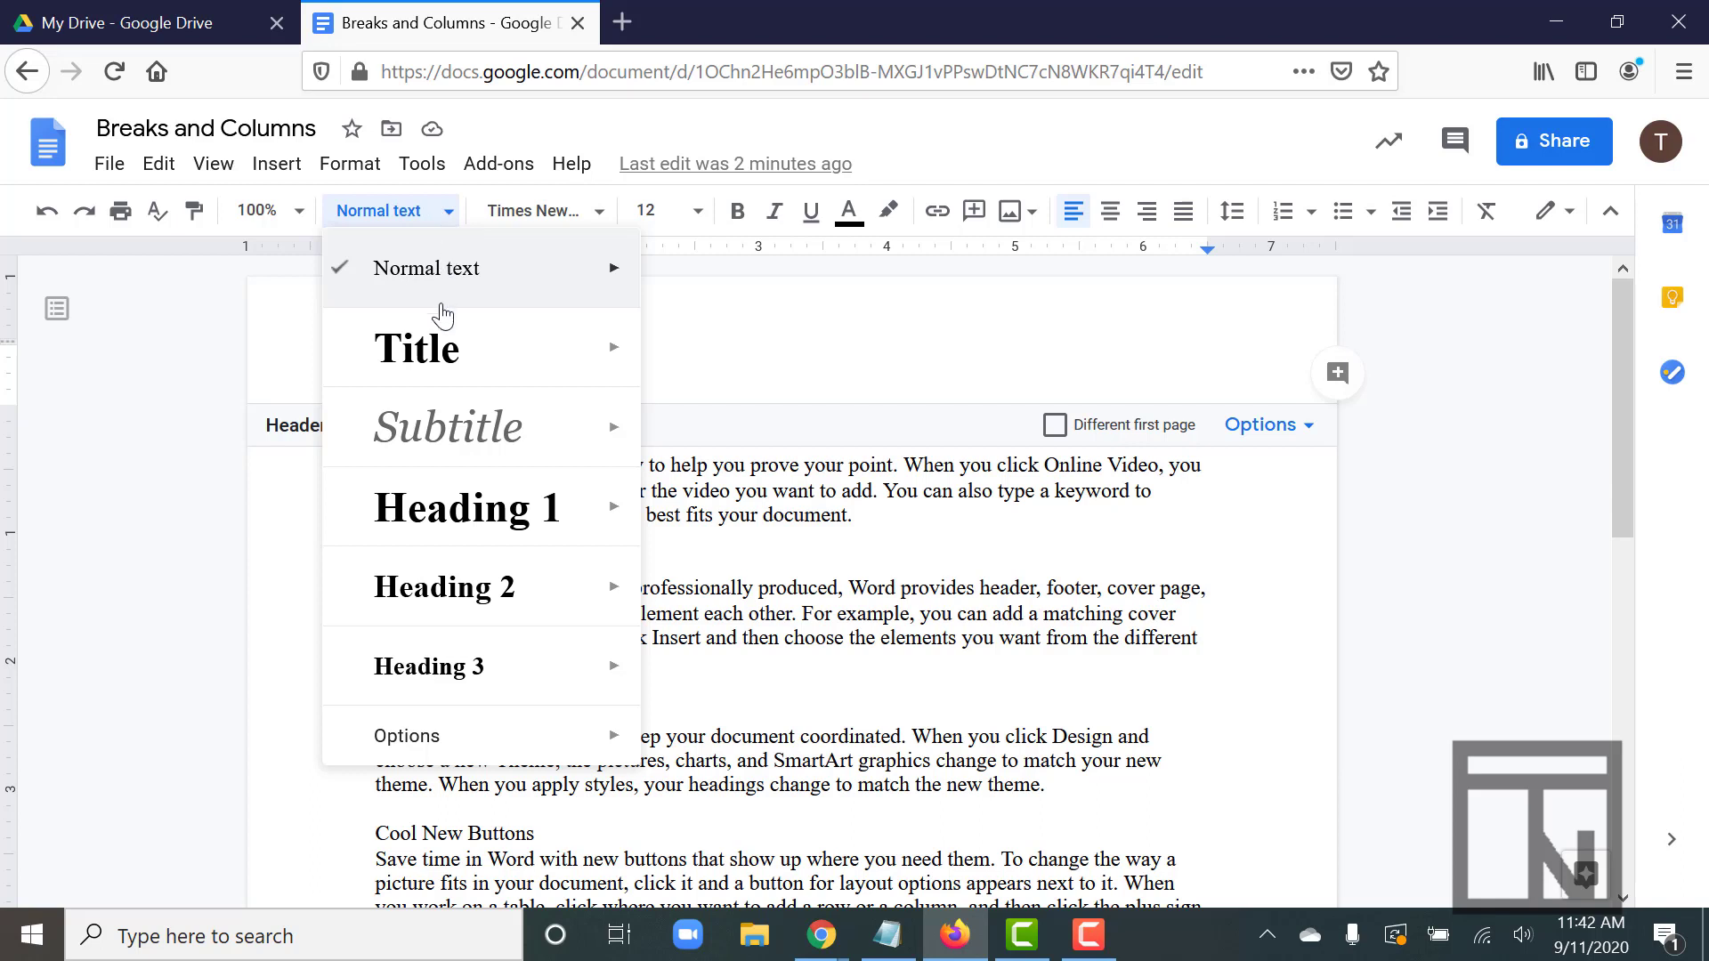
pyautogui.click(442, 346)
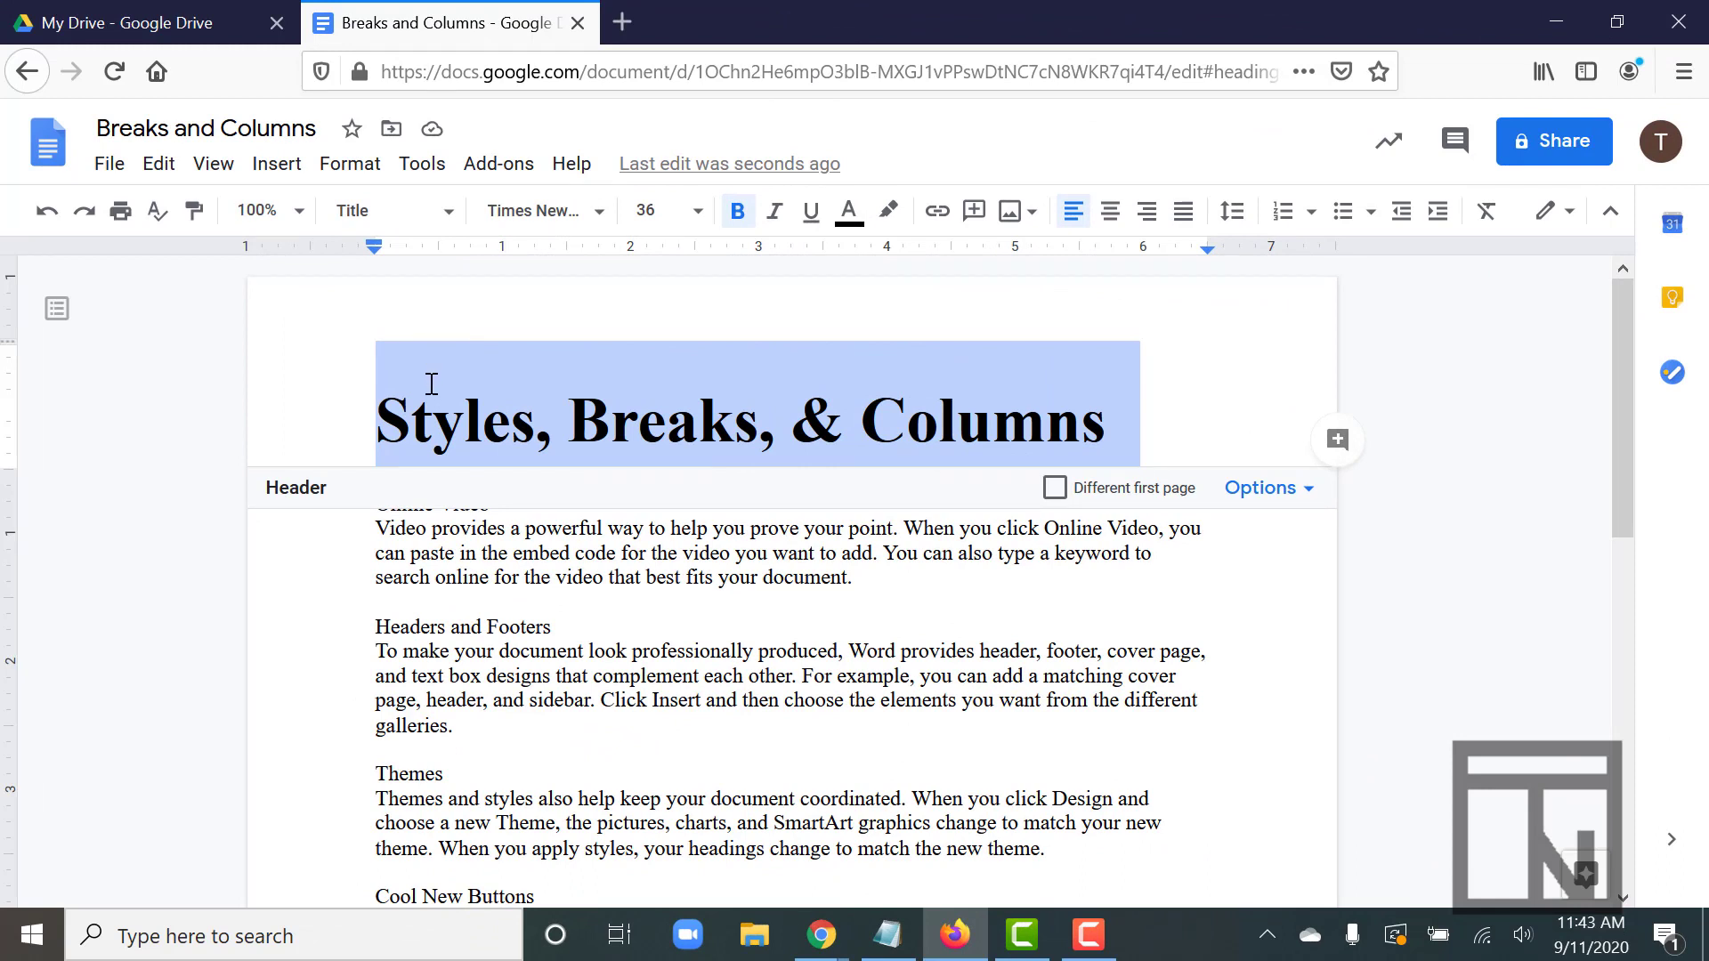
pyautogui.click(433, 551)
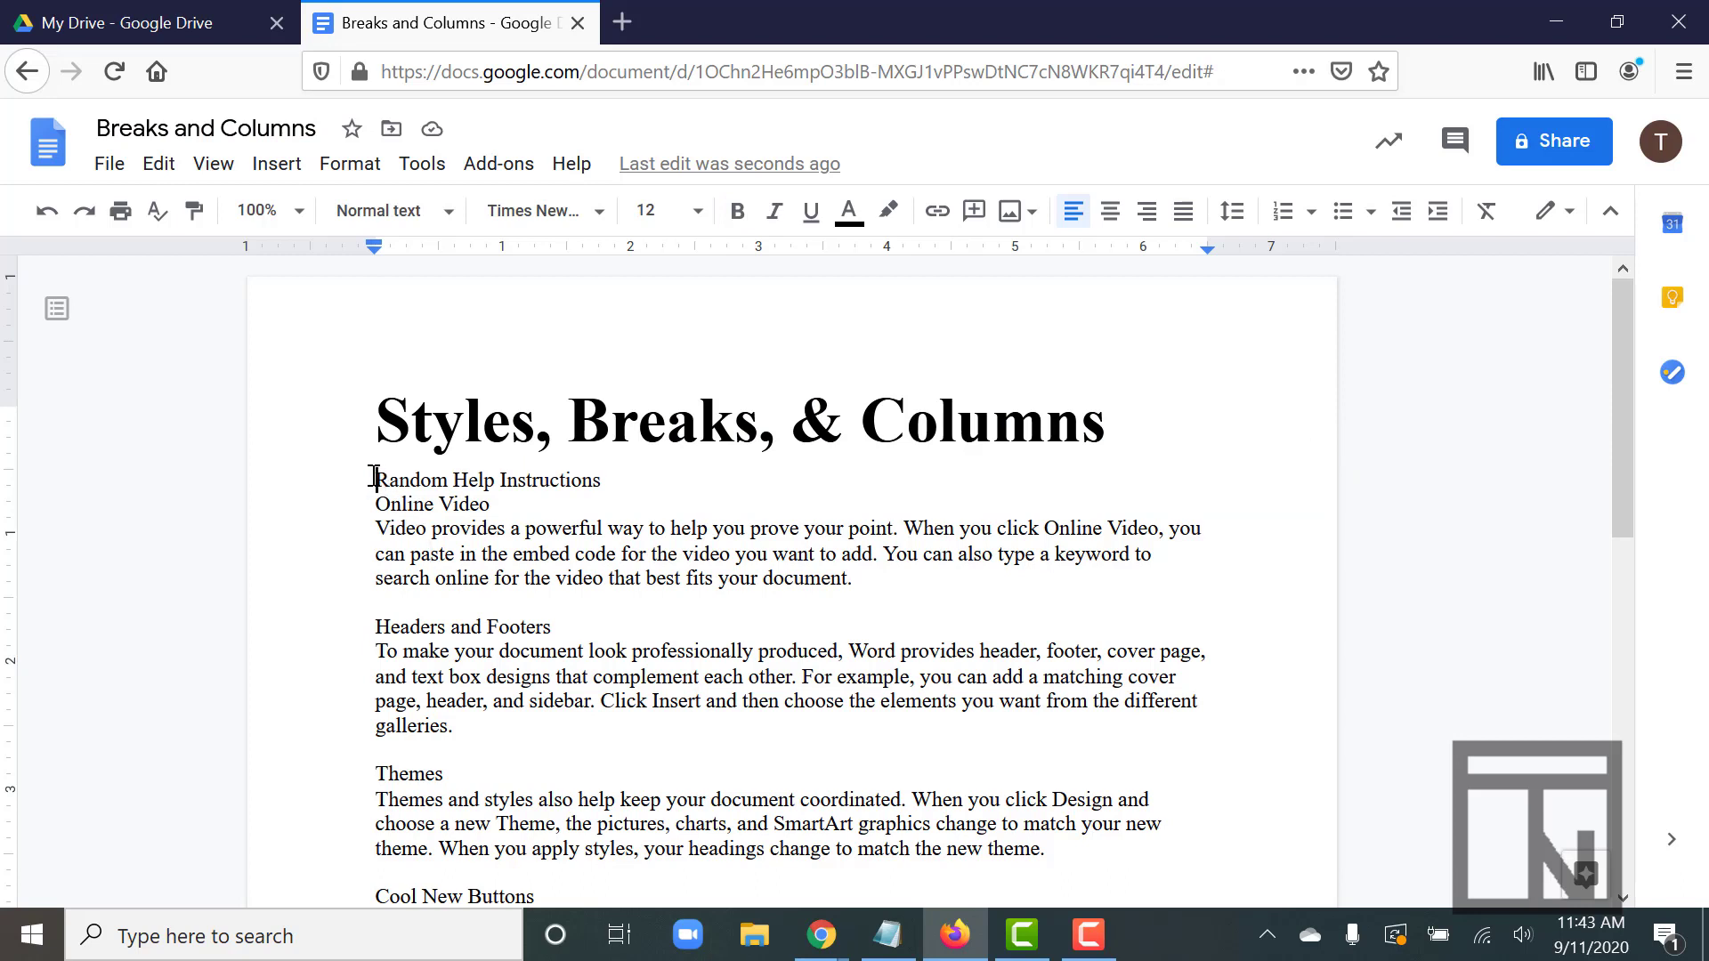
# - Apply the Subtitle style to the "Random Help Instructions" line
pyautogui.moveTo(375, 478); pyautogui.dragTo(611, 479)
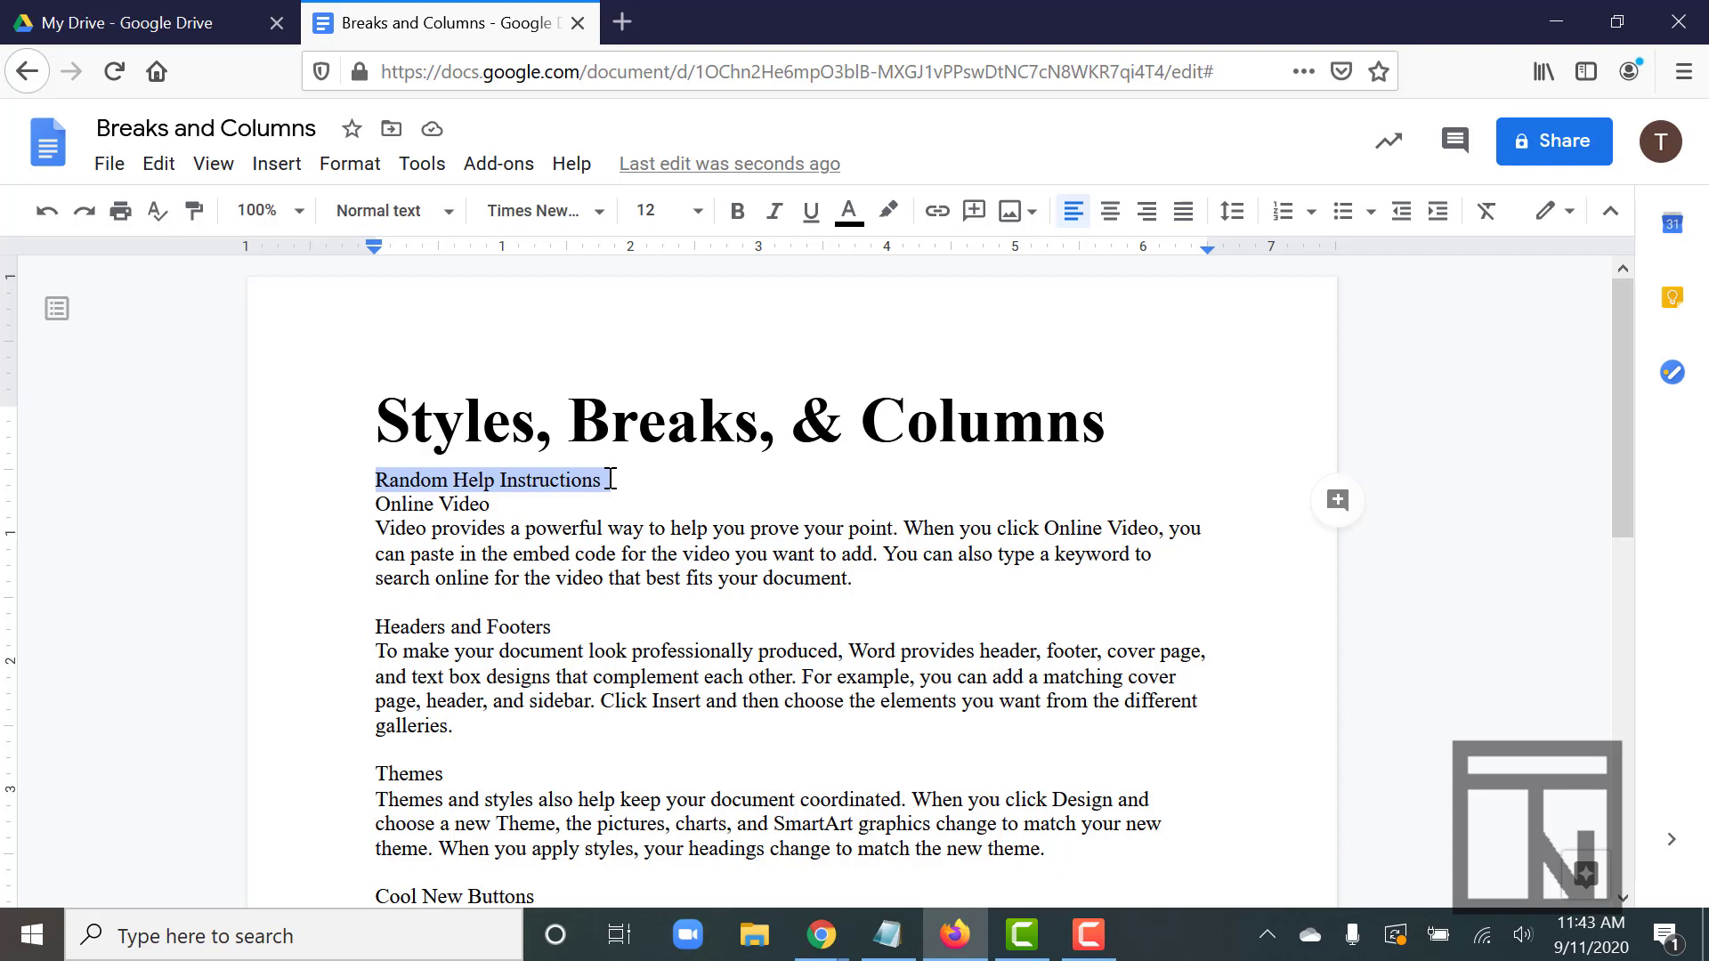
pyautogui.click(442, 213)
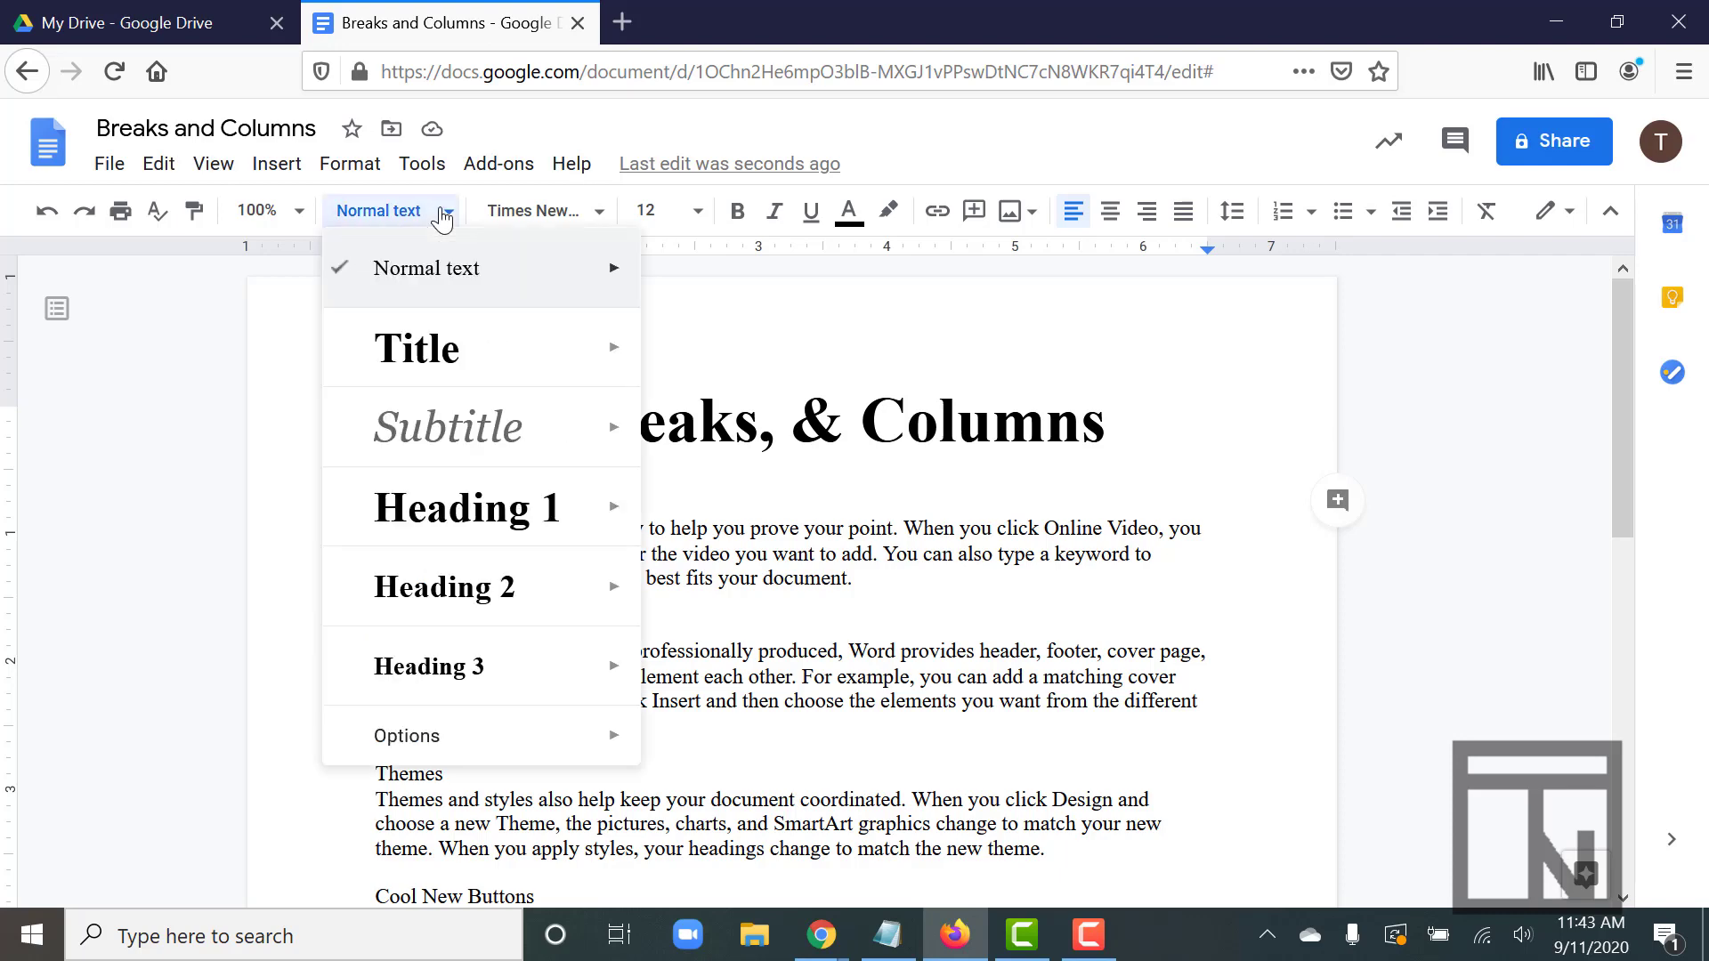
pyautogui.click(497, 438)
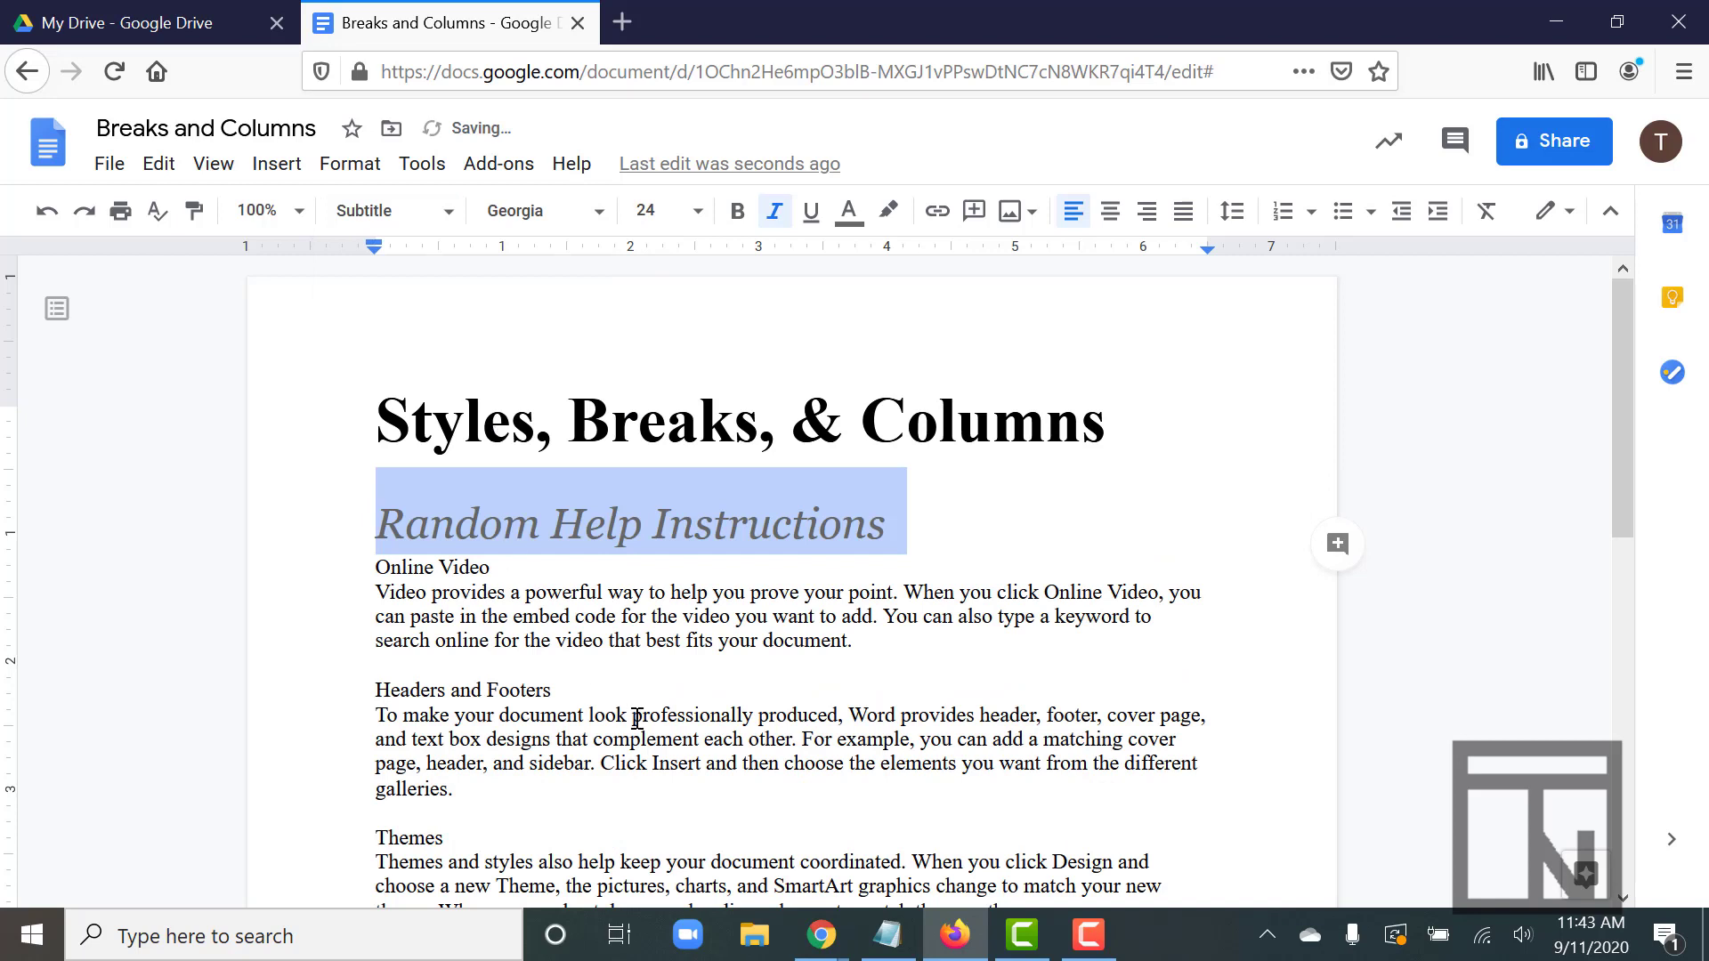
pyautogui.click(452, 597)
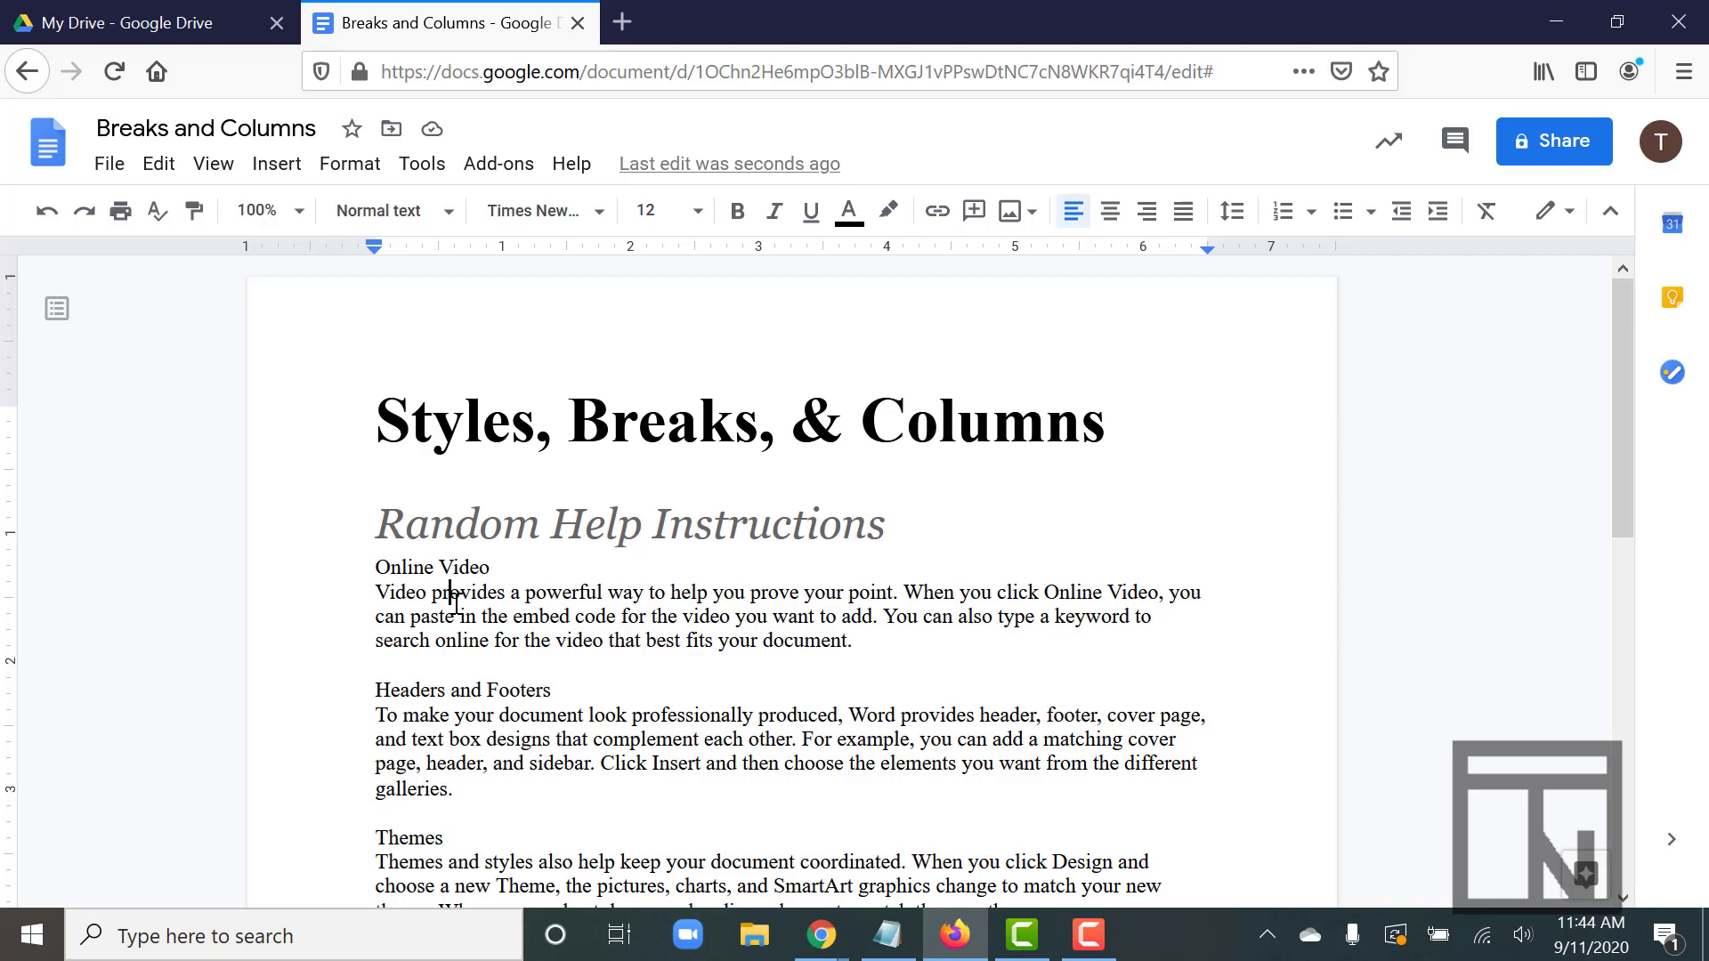
pyautogui.click(448, 214)
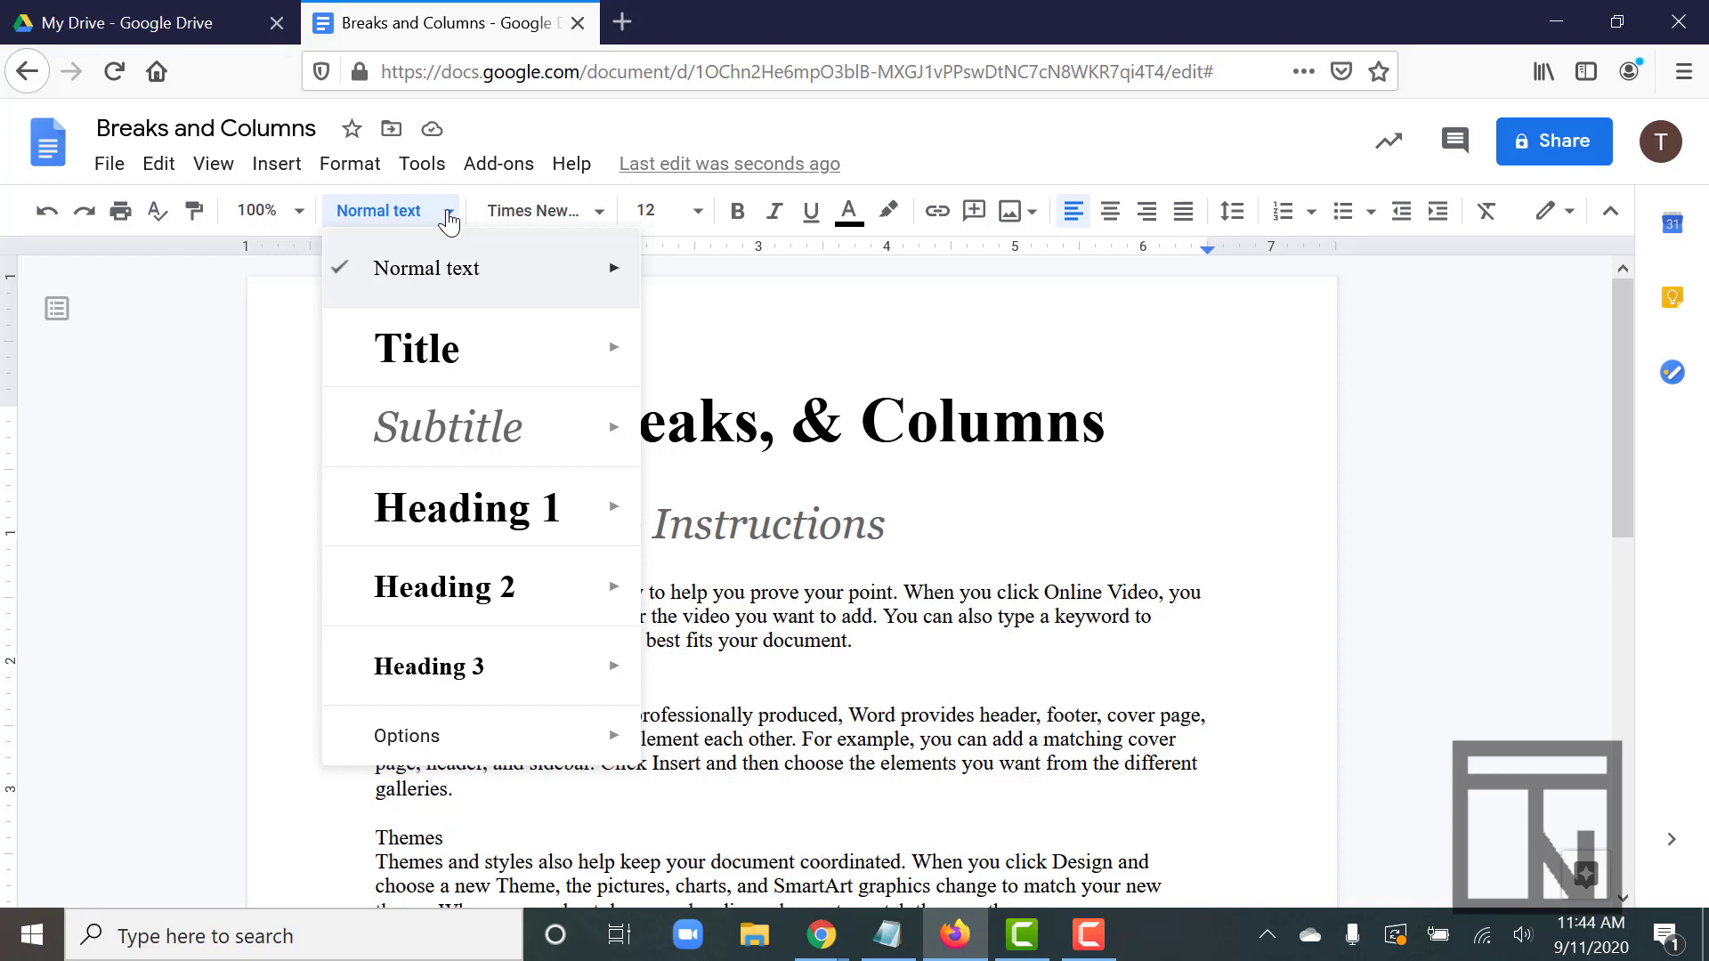
pyautogui.click(450, 221)
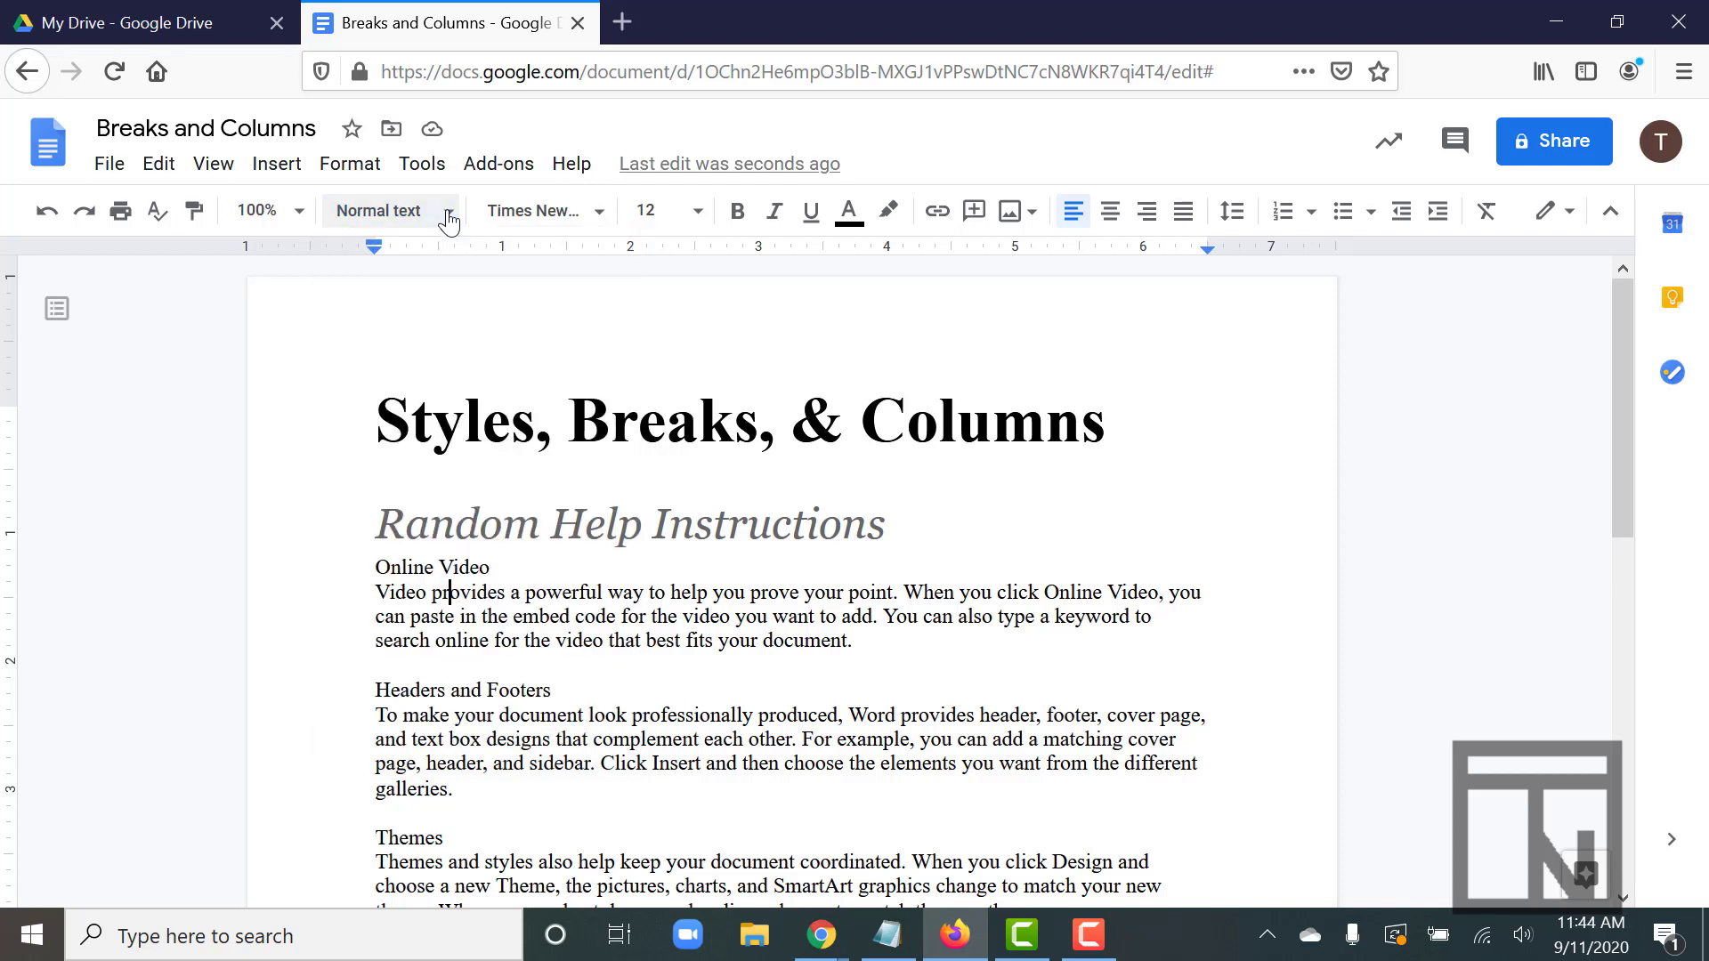
# - Apply the Heading 1 style to the "Online Video" line
pyautogui.scroll(-3, 410, 534)
pyautogui.scroll(-2, 411, 534)
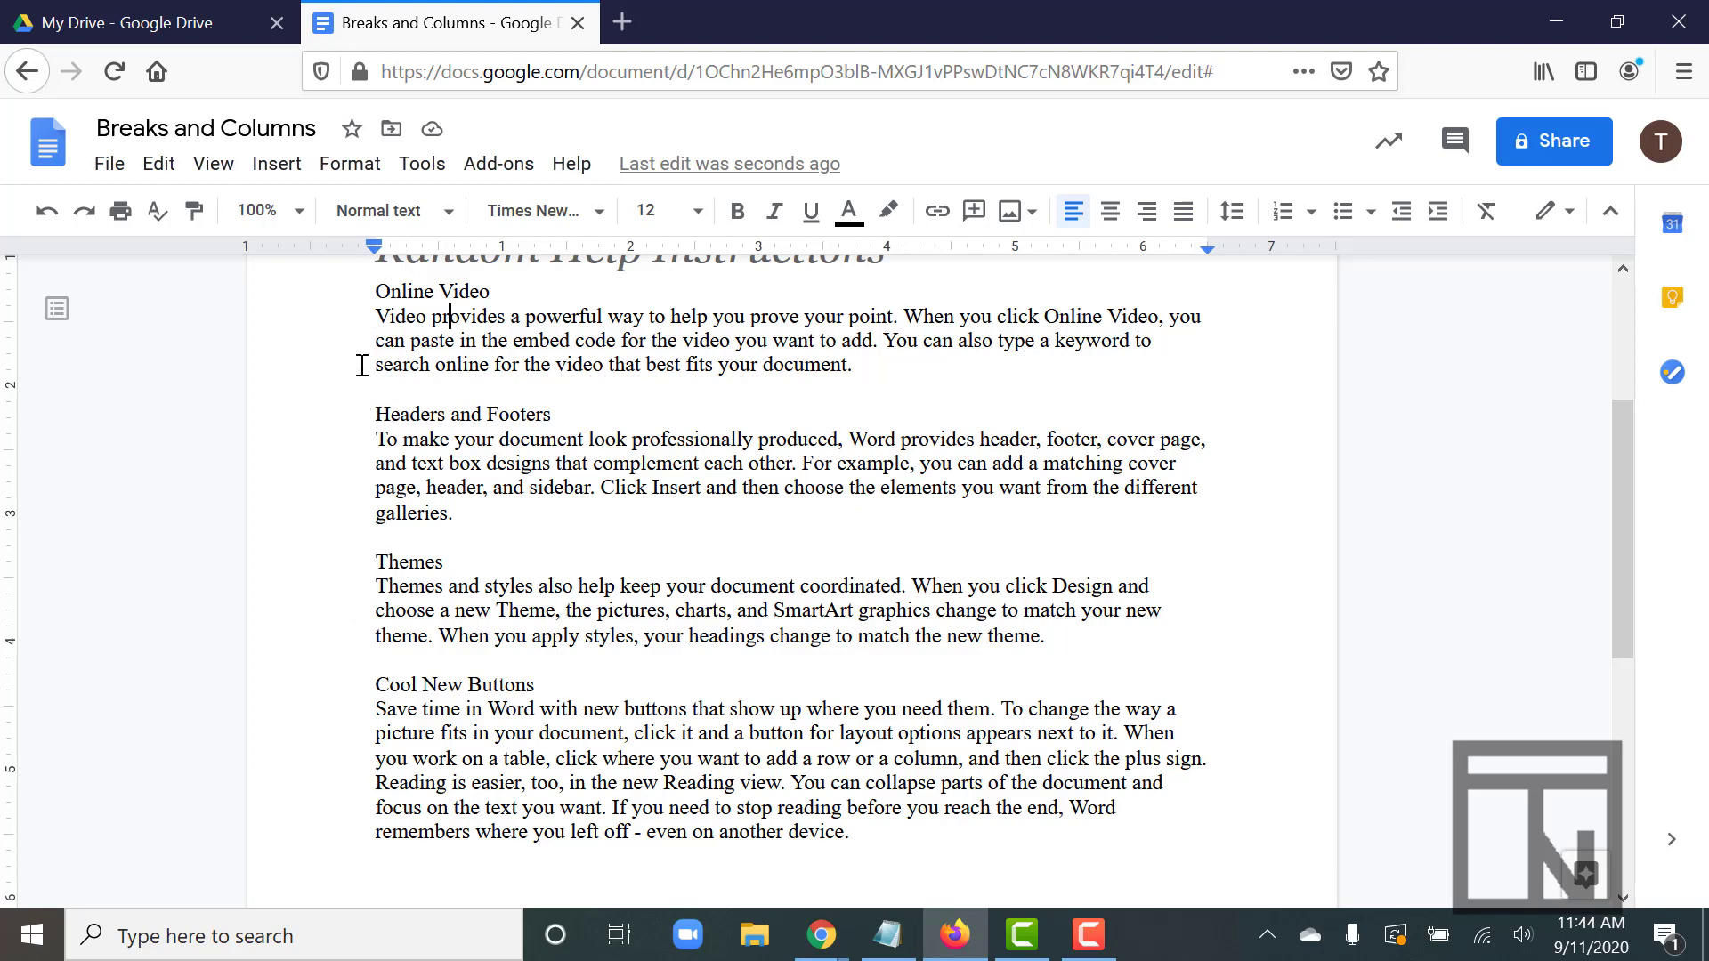
pyautogui.scroll(2, 362, 365)
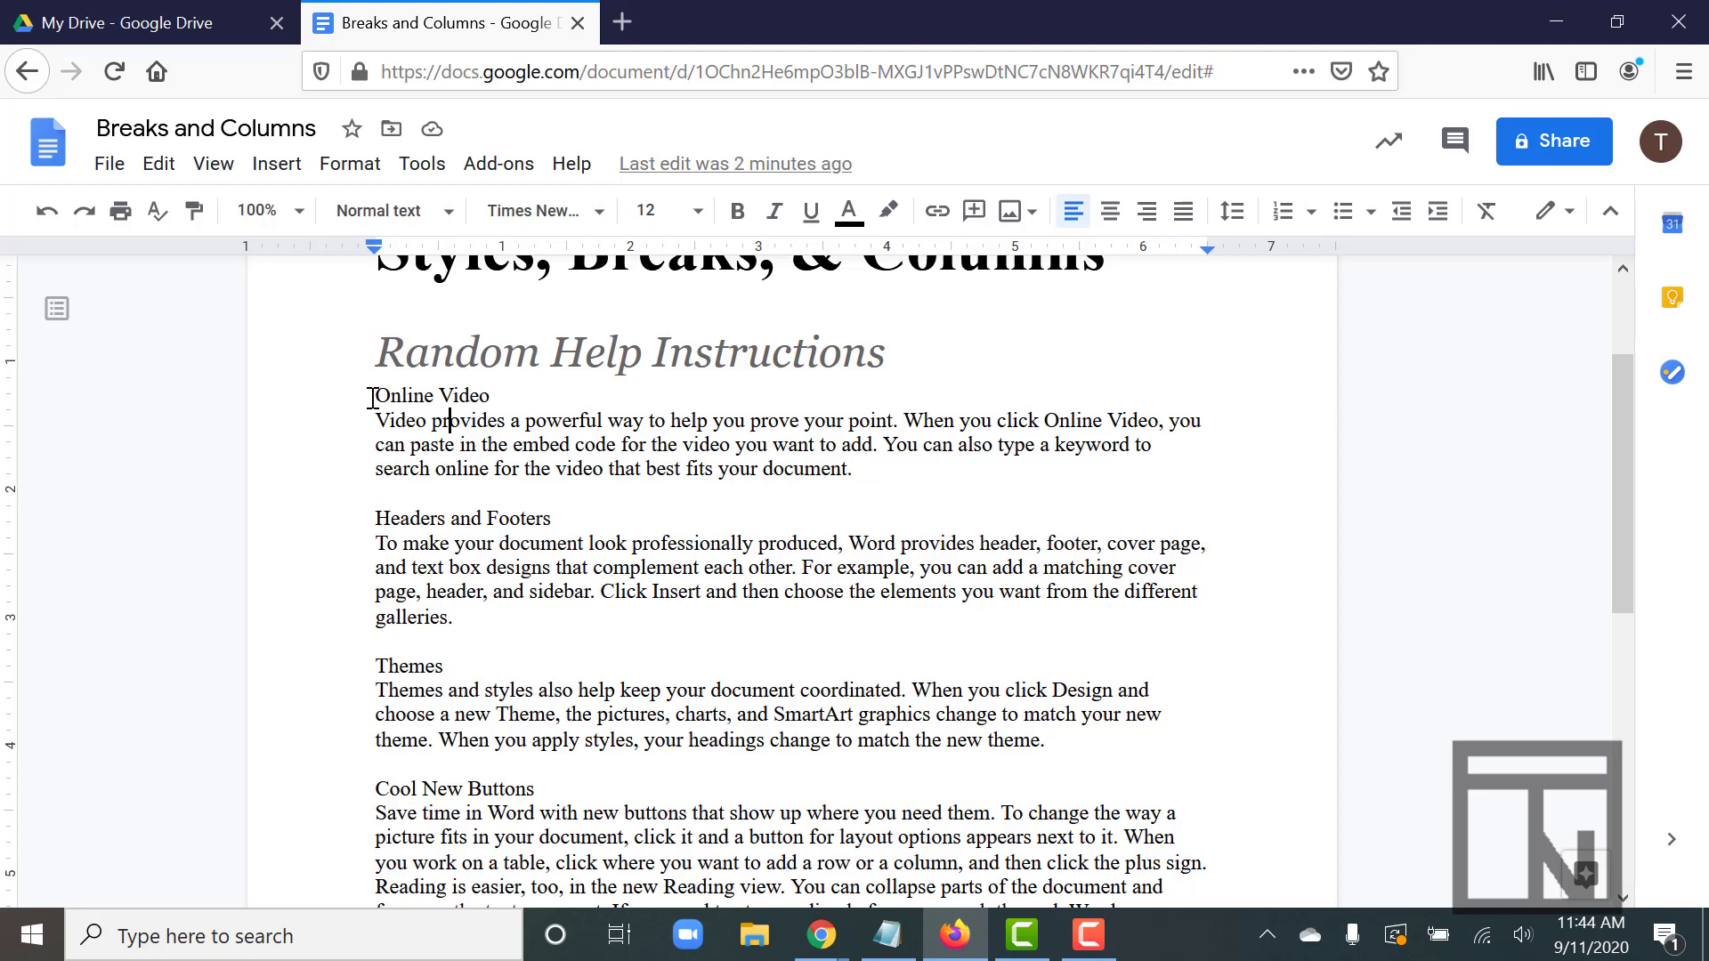
pyautogui.moveTo(374, 395); pyautogui.dragTo(494, 394)
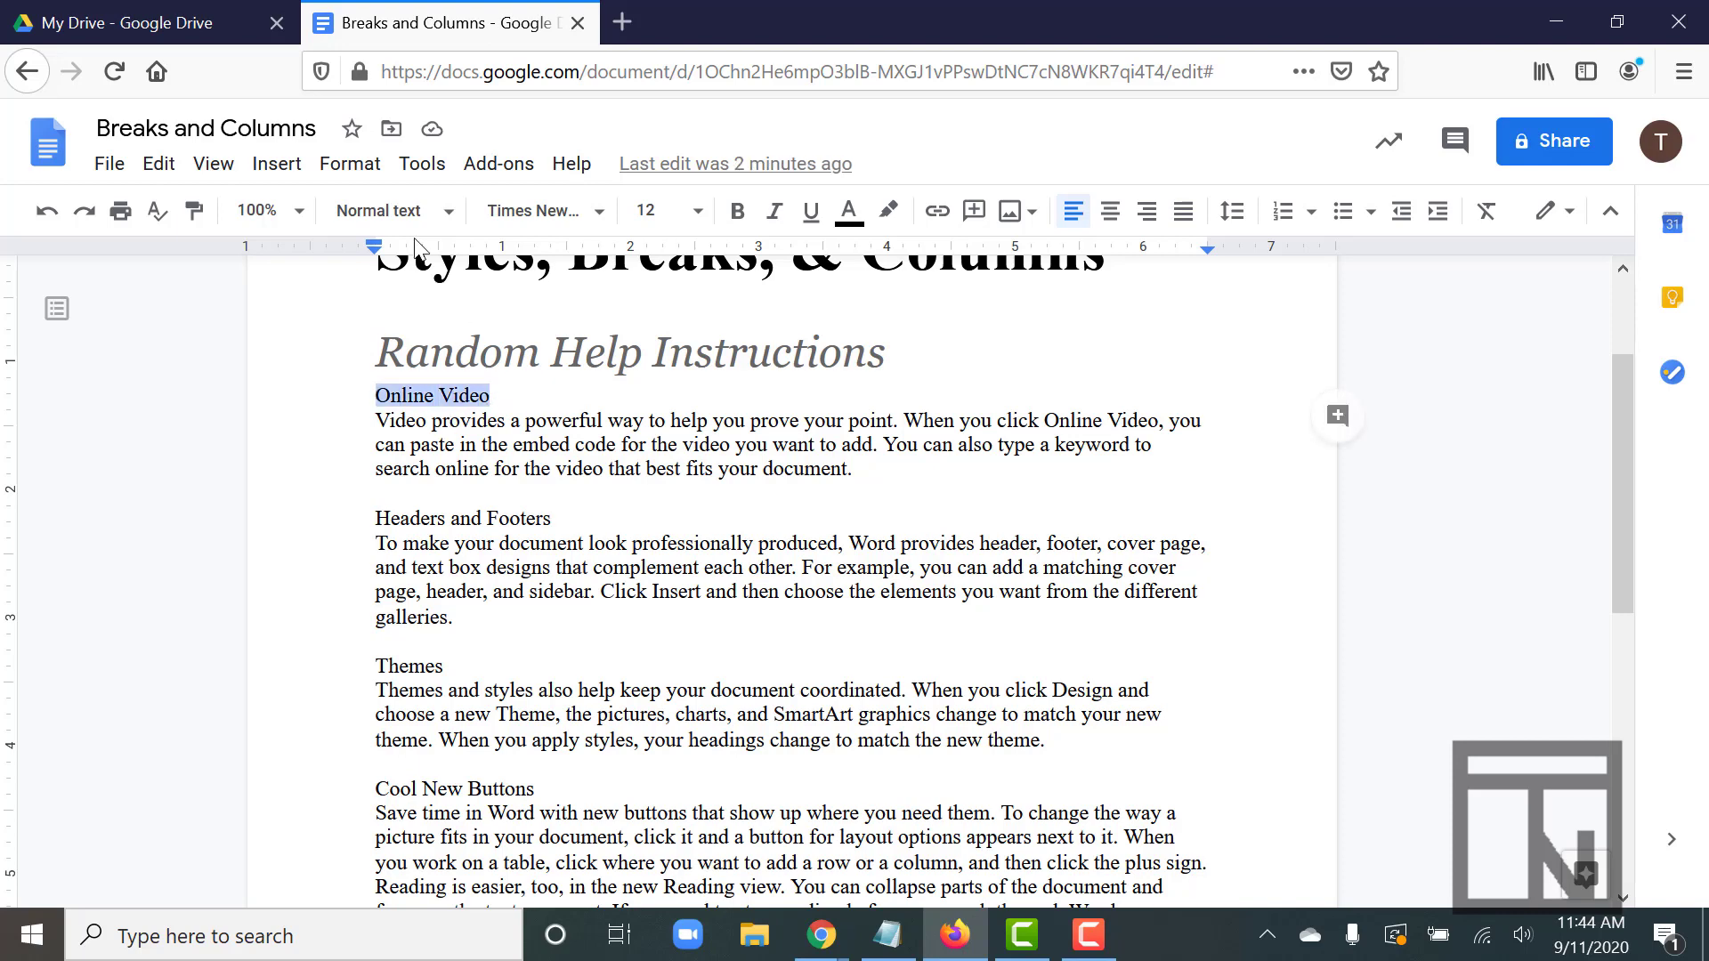
pyautogui.click(436, 214)
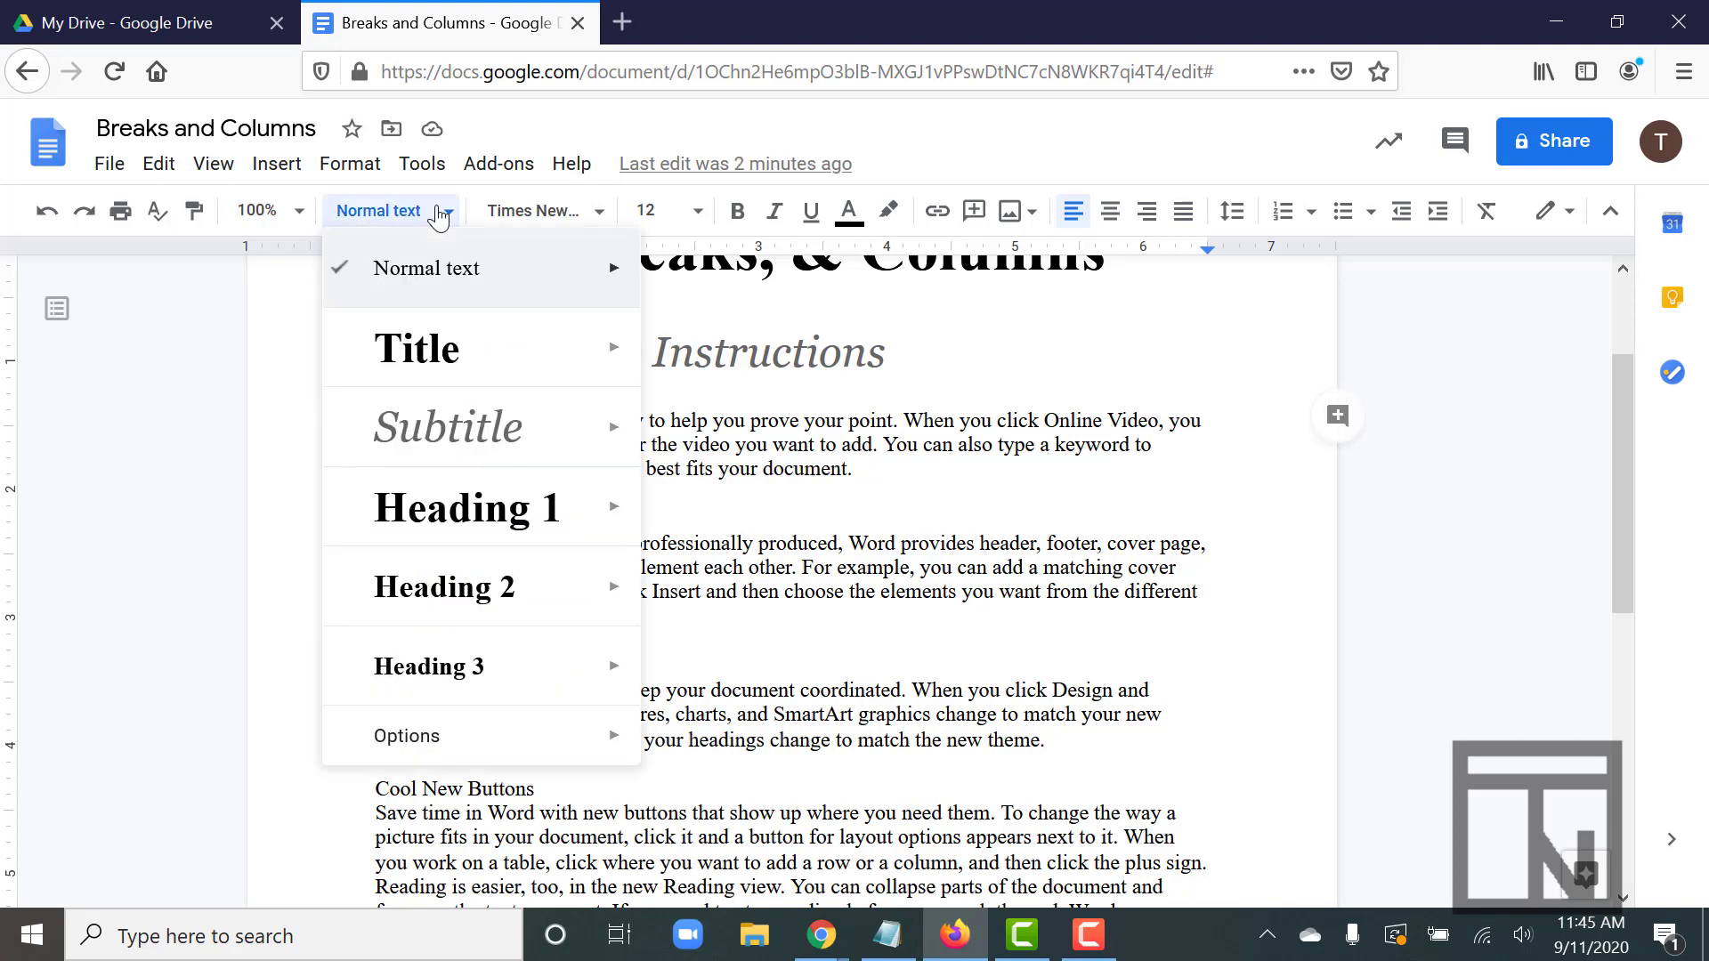
pyautogui.click(457, 516)
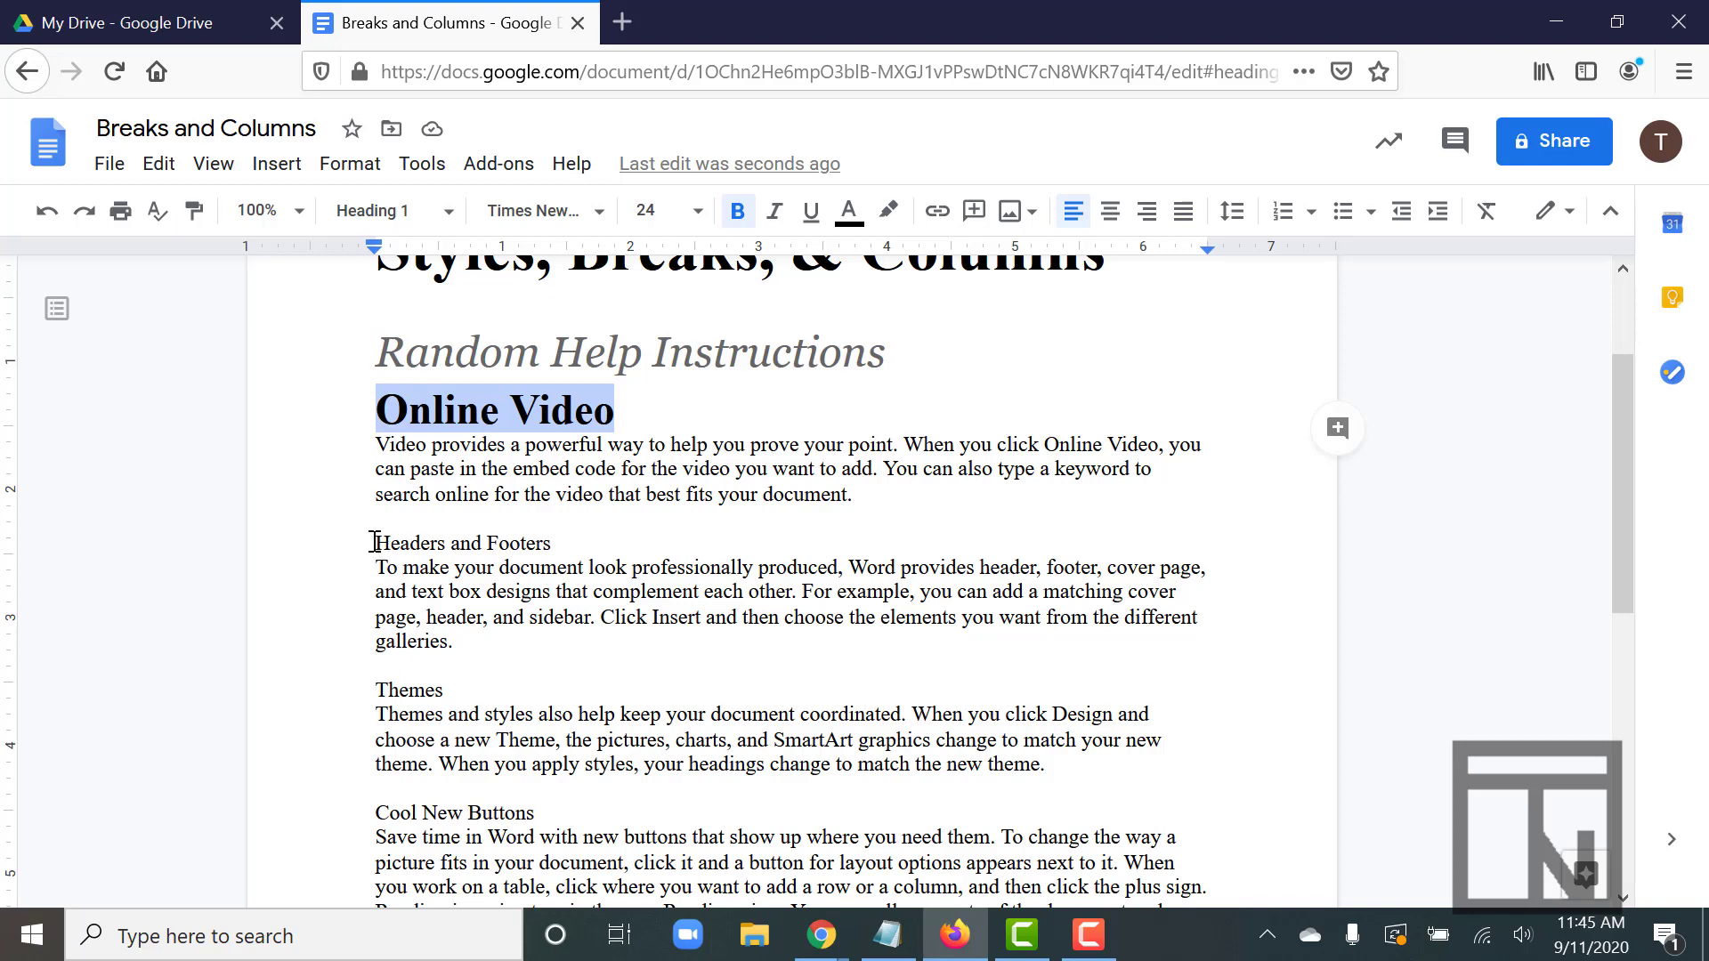
# - Apply the Heading 1 style to the "Headers and Footers" and "Themes" lines
pyautogui.moveTo(372, 541); pyautogui.dragTo(567, 543)
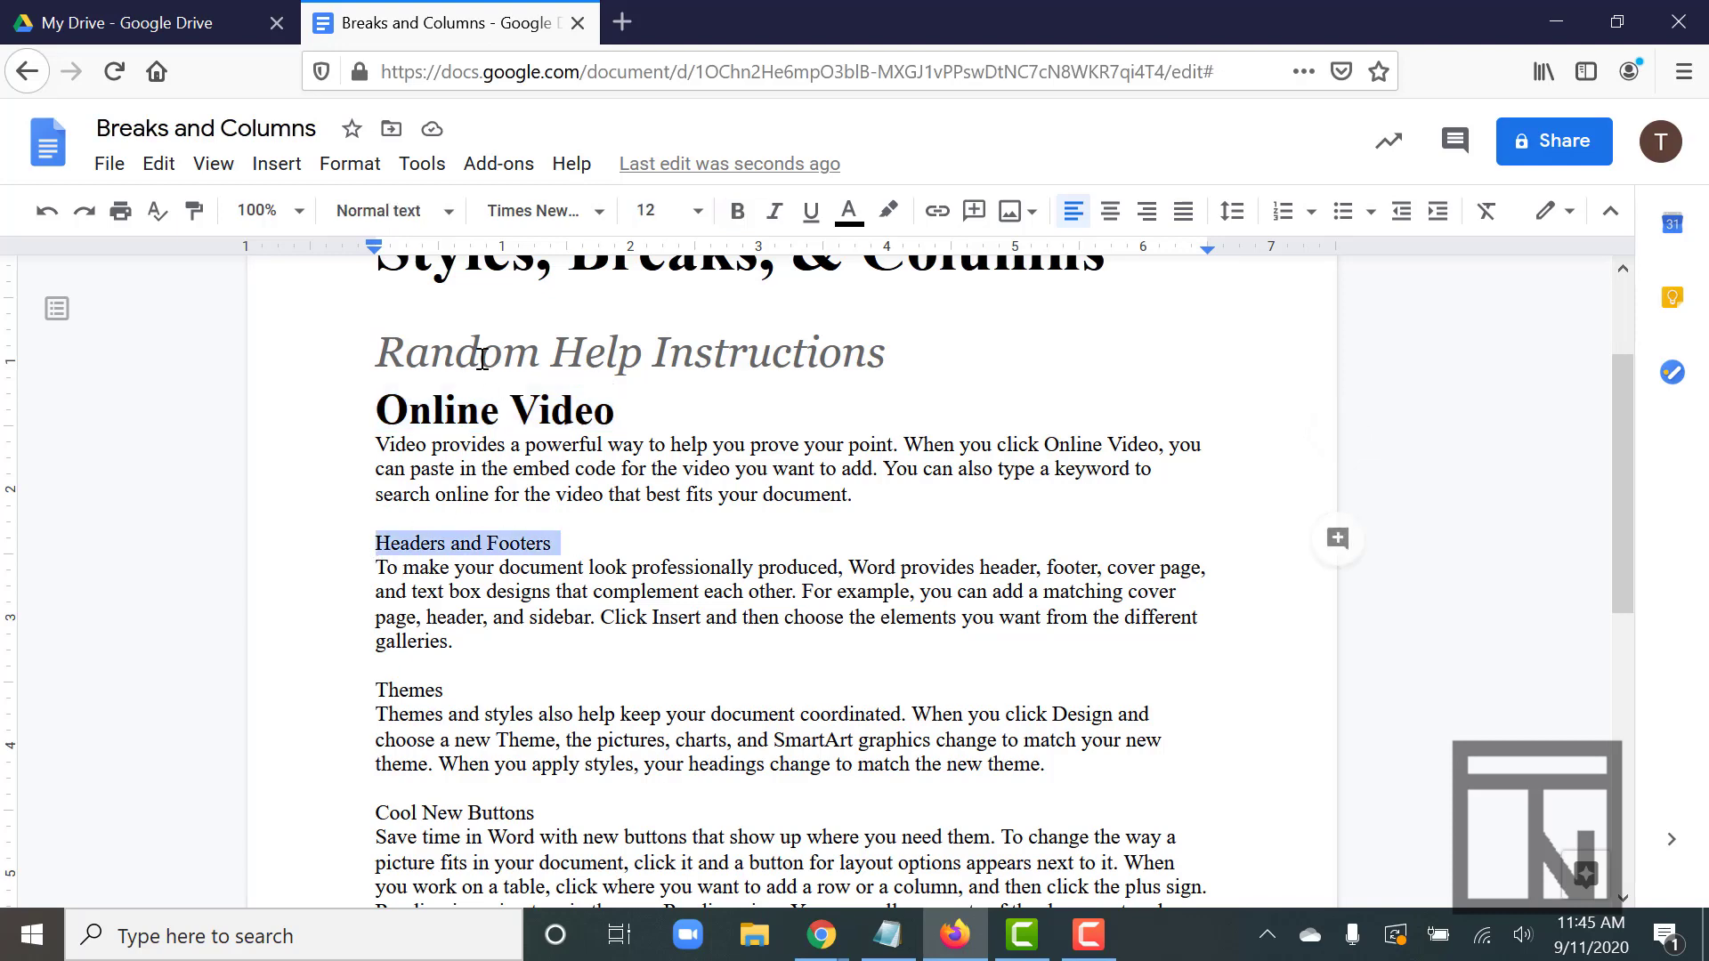
pyautogui.click(440, 218)
pyautogui.click(490, 496)
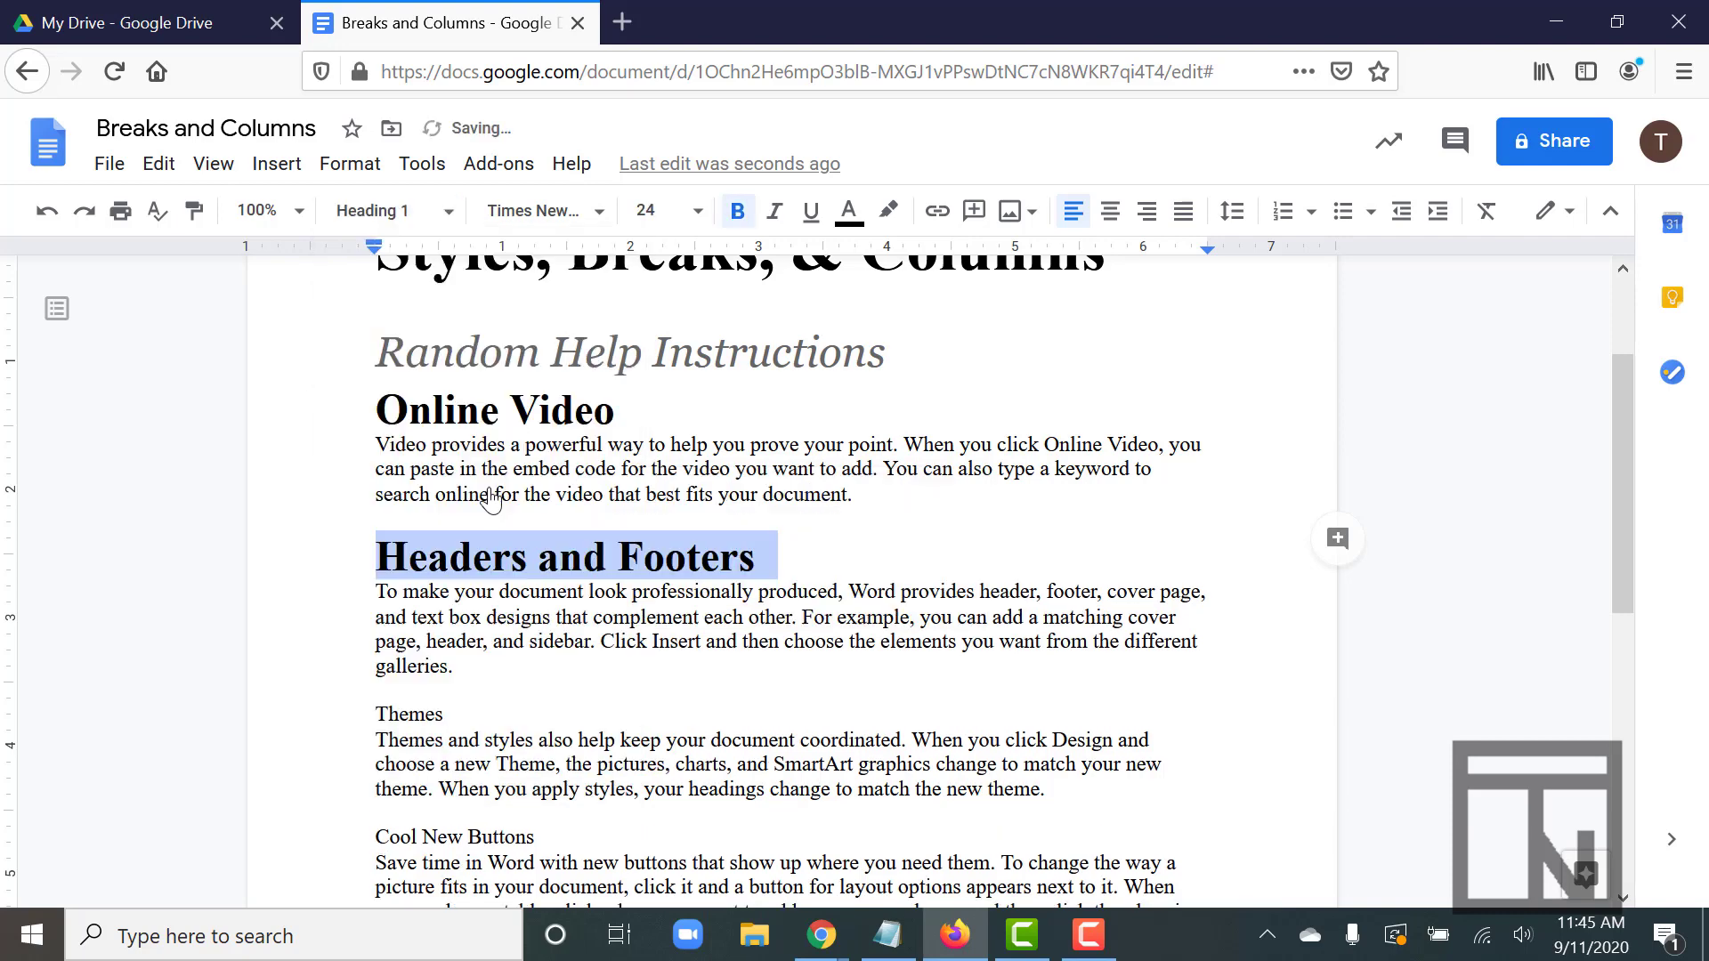
pyautogui.moveTo(372, 714); pyautogui.dragTo(464, 719)
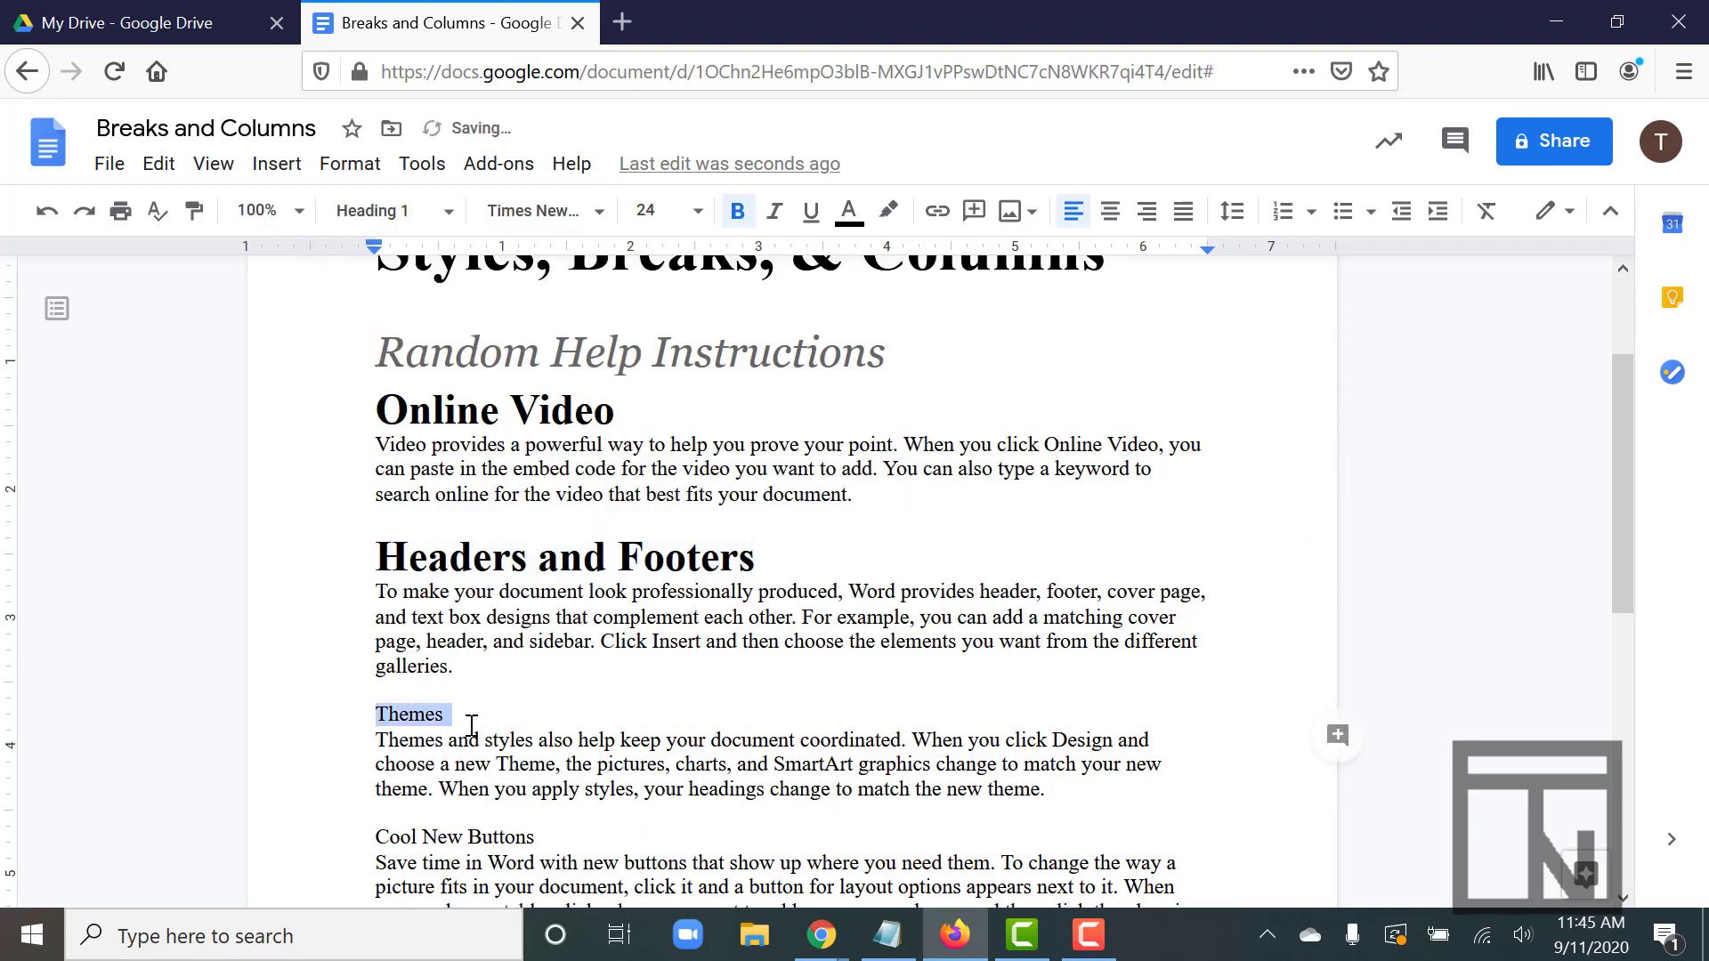
pyautogui.click(446, 216)
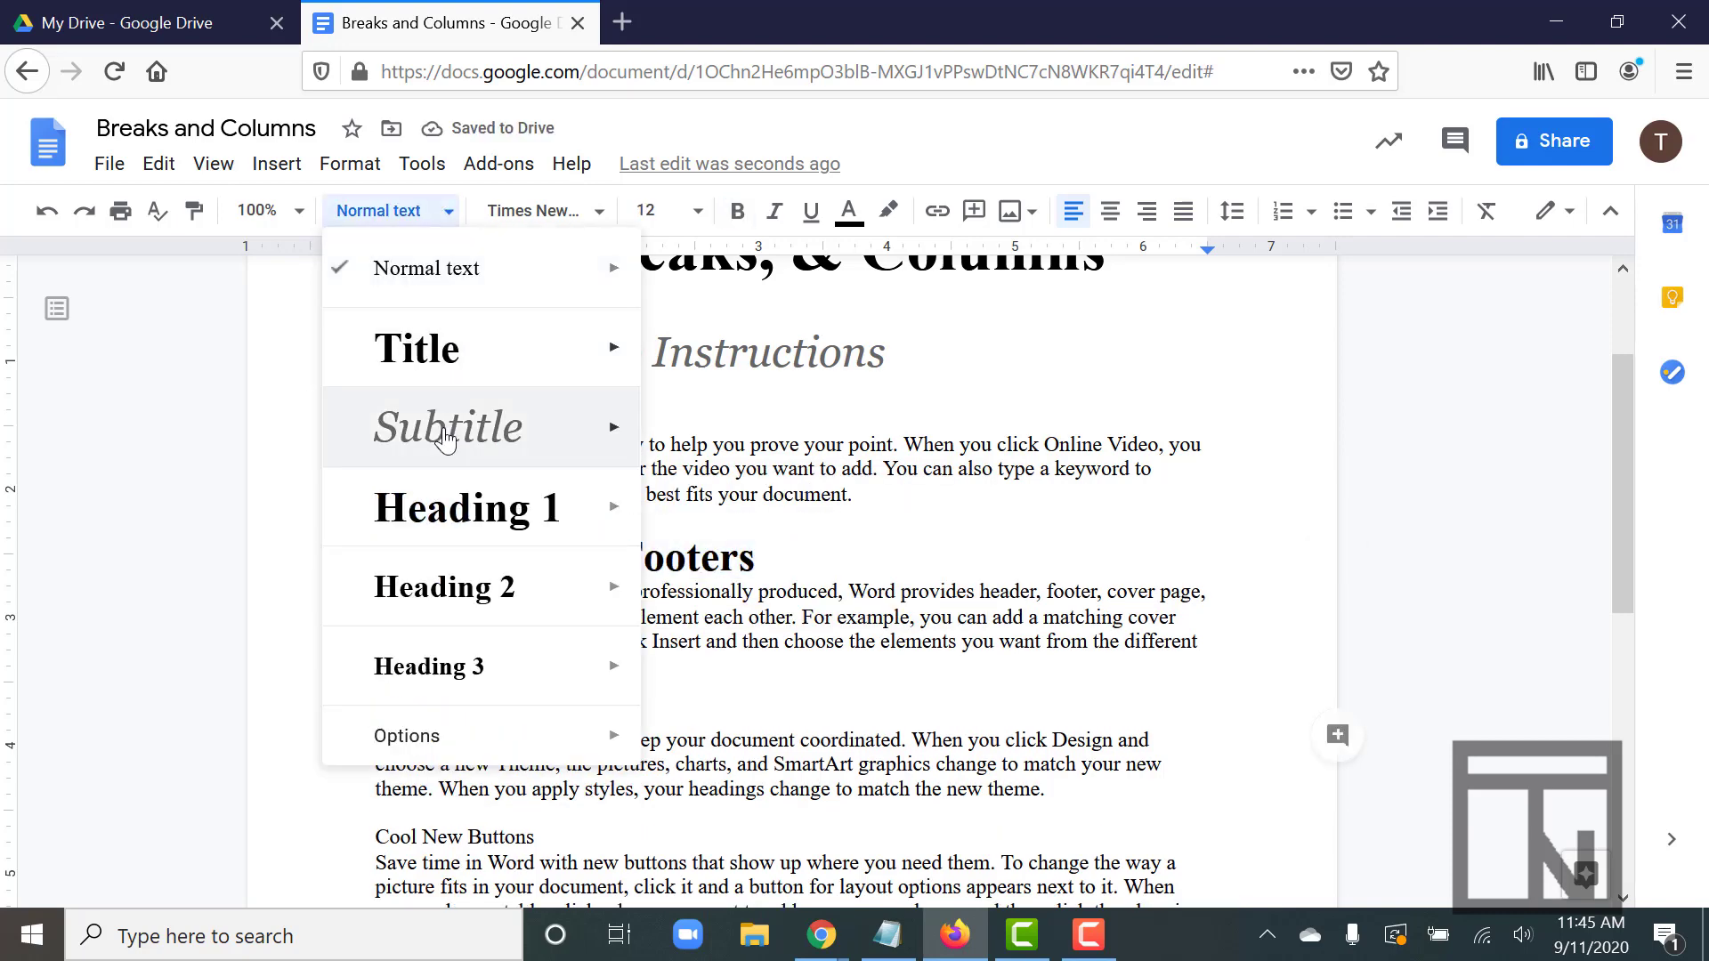
pyautogui.click(420, 507)
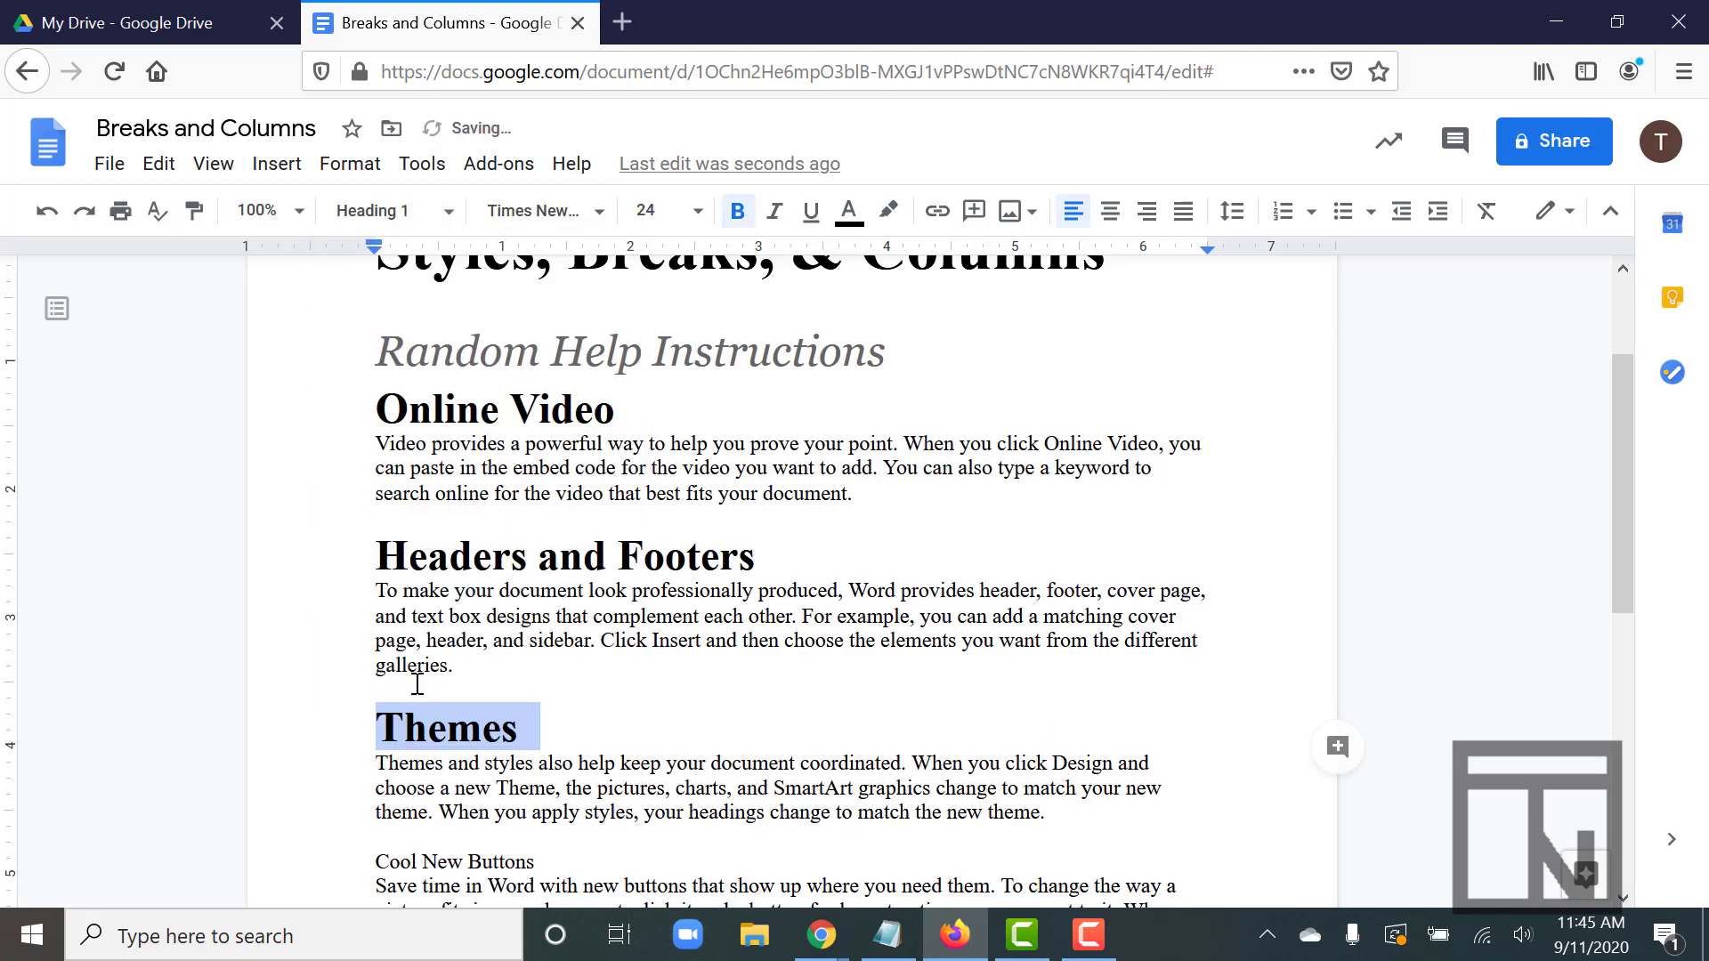
# - Apply the Heading 1 style to the "Cool New Buttons" line
pyautogui.scroll(-5, 418, 614)
pyautogui.click(532, 631)
pyautogui.tripleClick(552, 648)
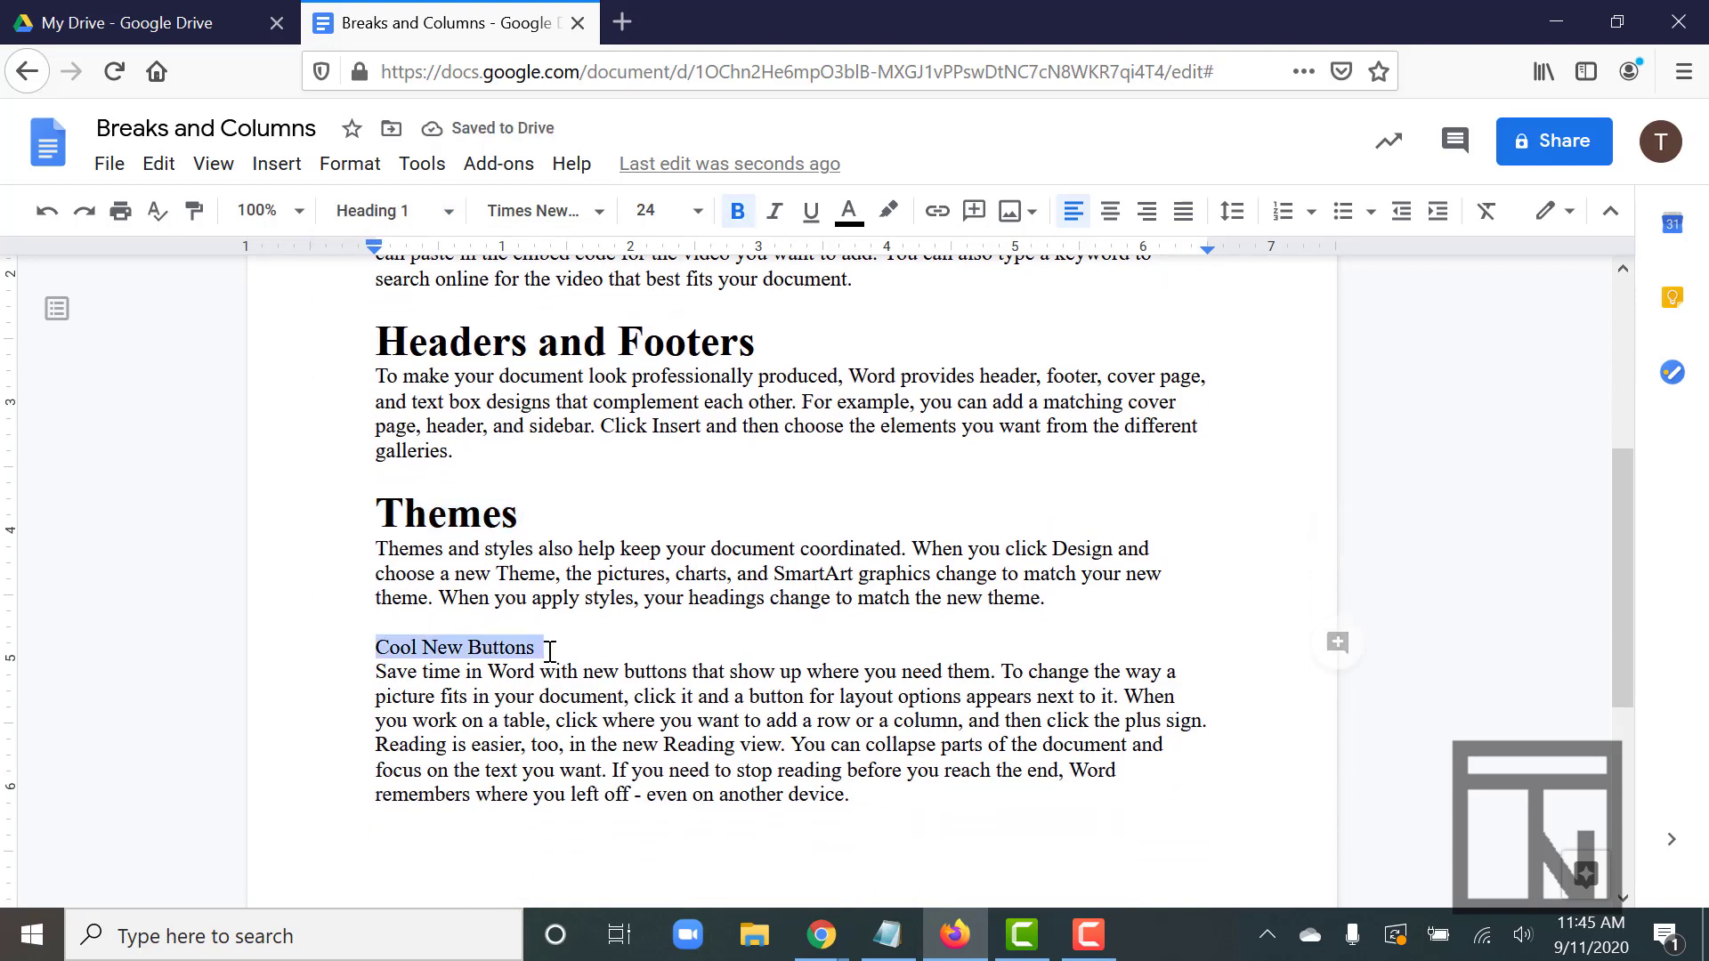
pyautogui.click(429, 214)
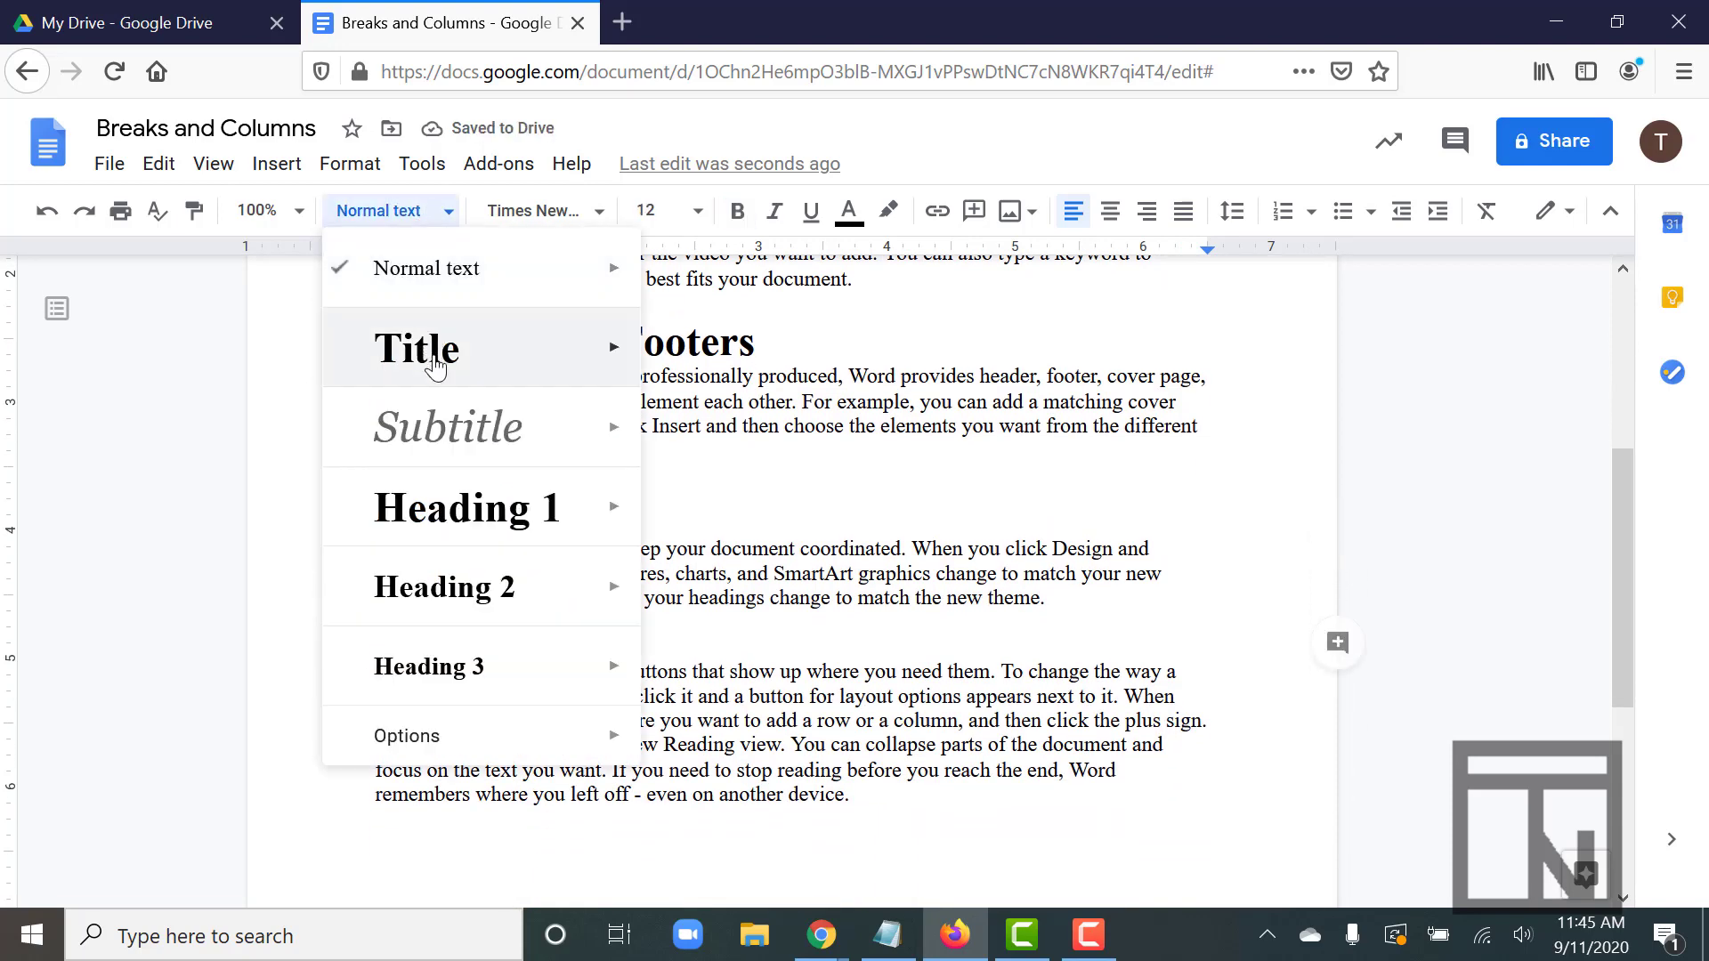
pyautogui.click(452, 503)
# - Show the document outline and use it to jump to the Online Video heading and the Cool New Buttons heading
pyautogui.scroll(5, 382, 525)
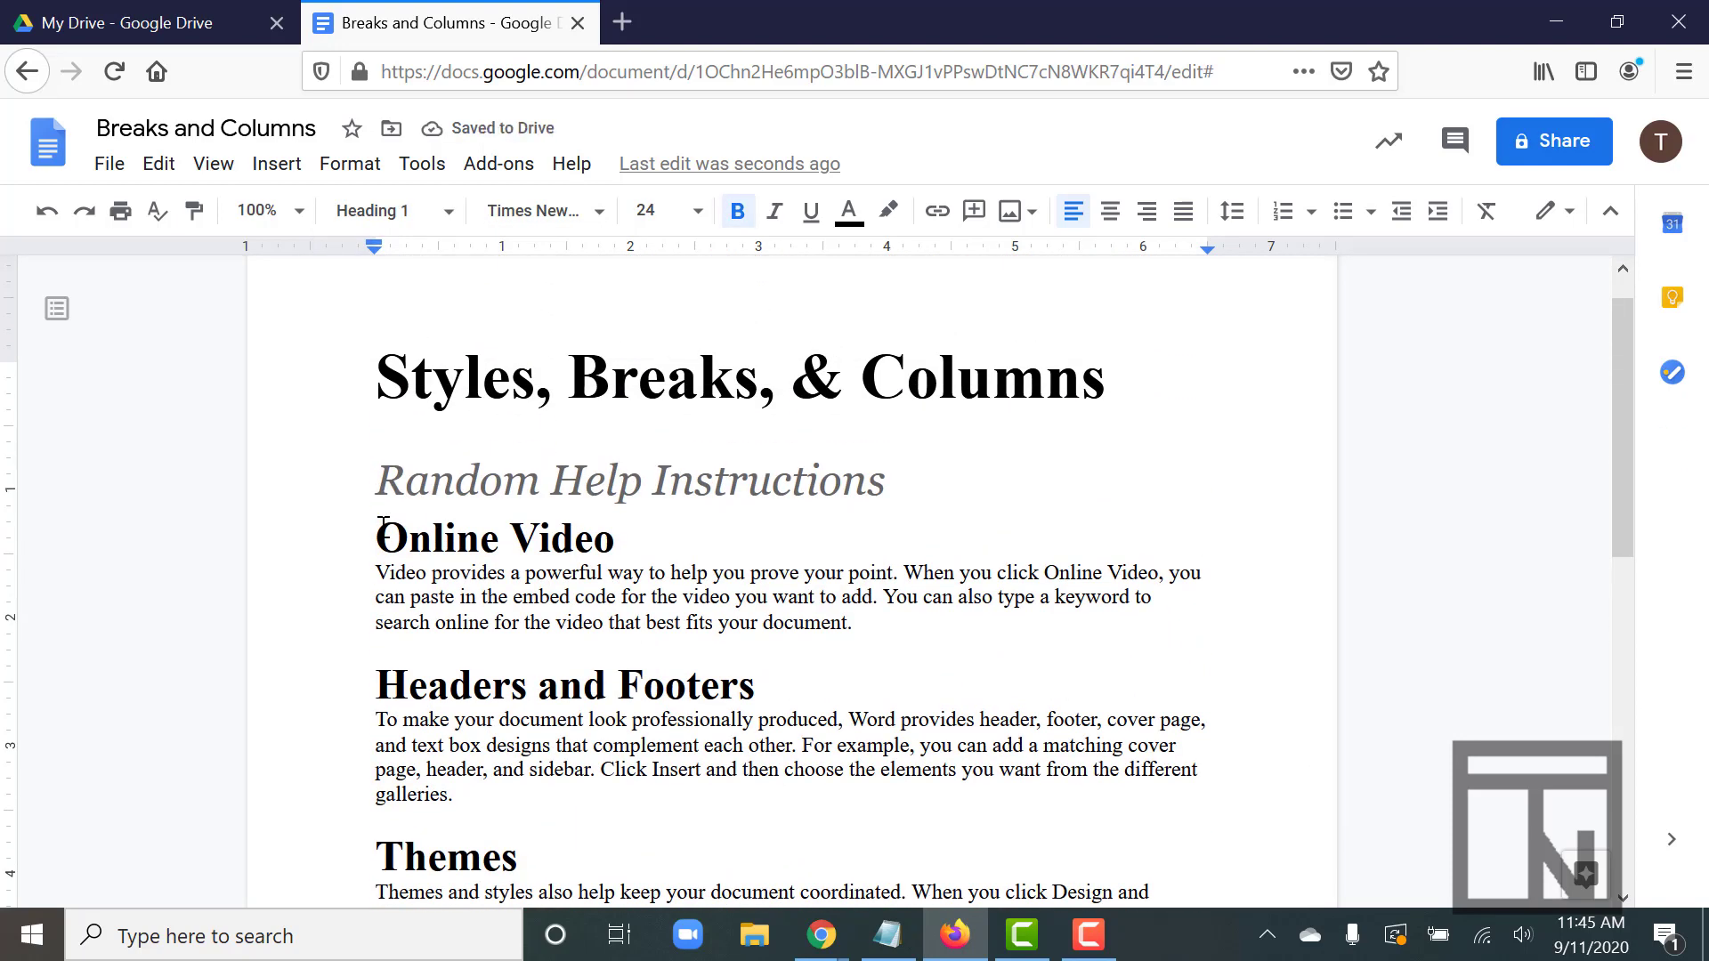
pyautogui.scroll(-3, 382, 525)
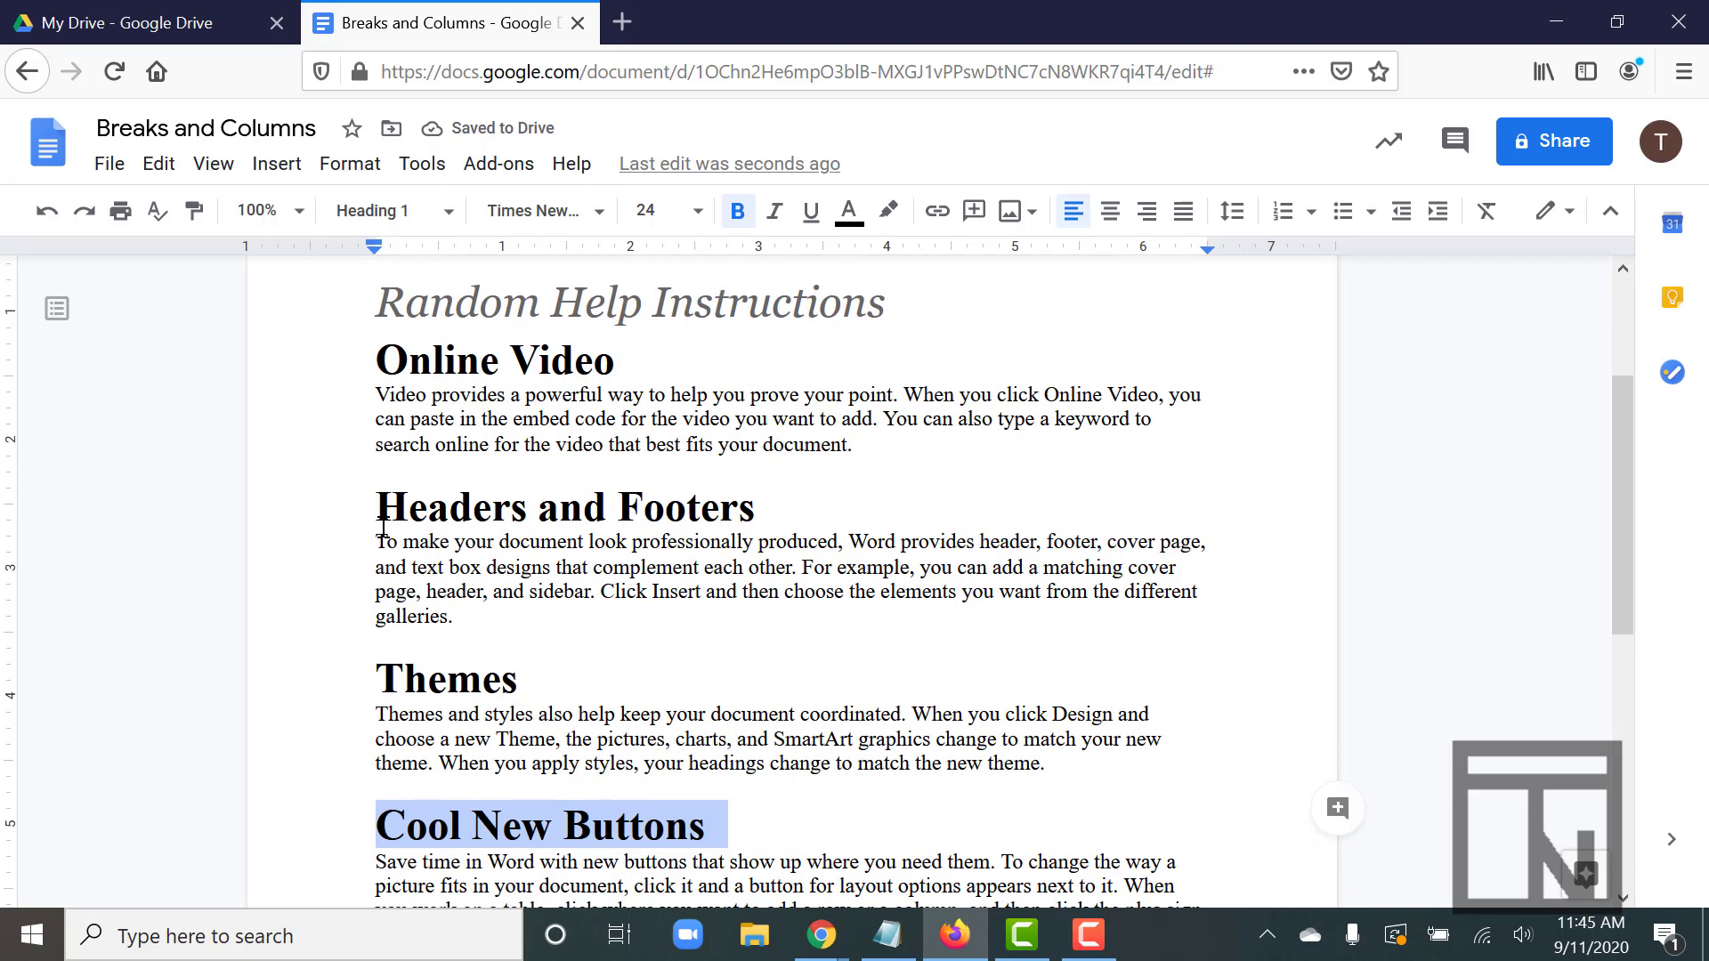
pyautogui.scroll(3, 383, 530)
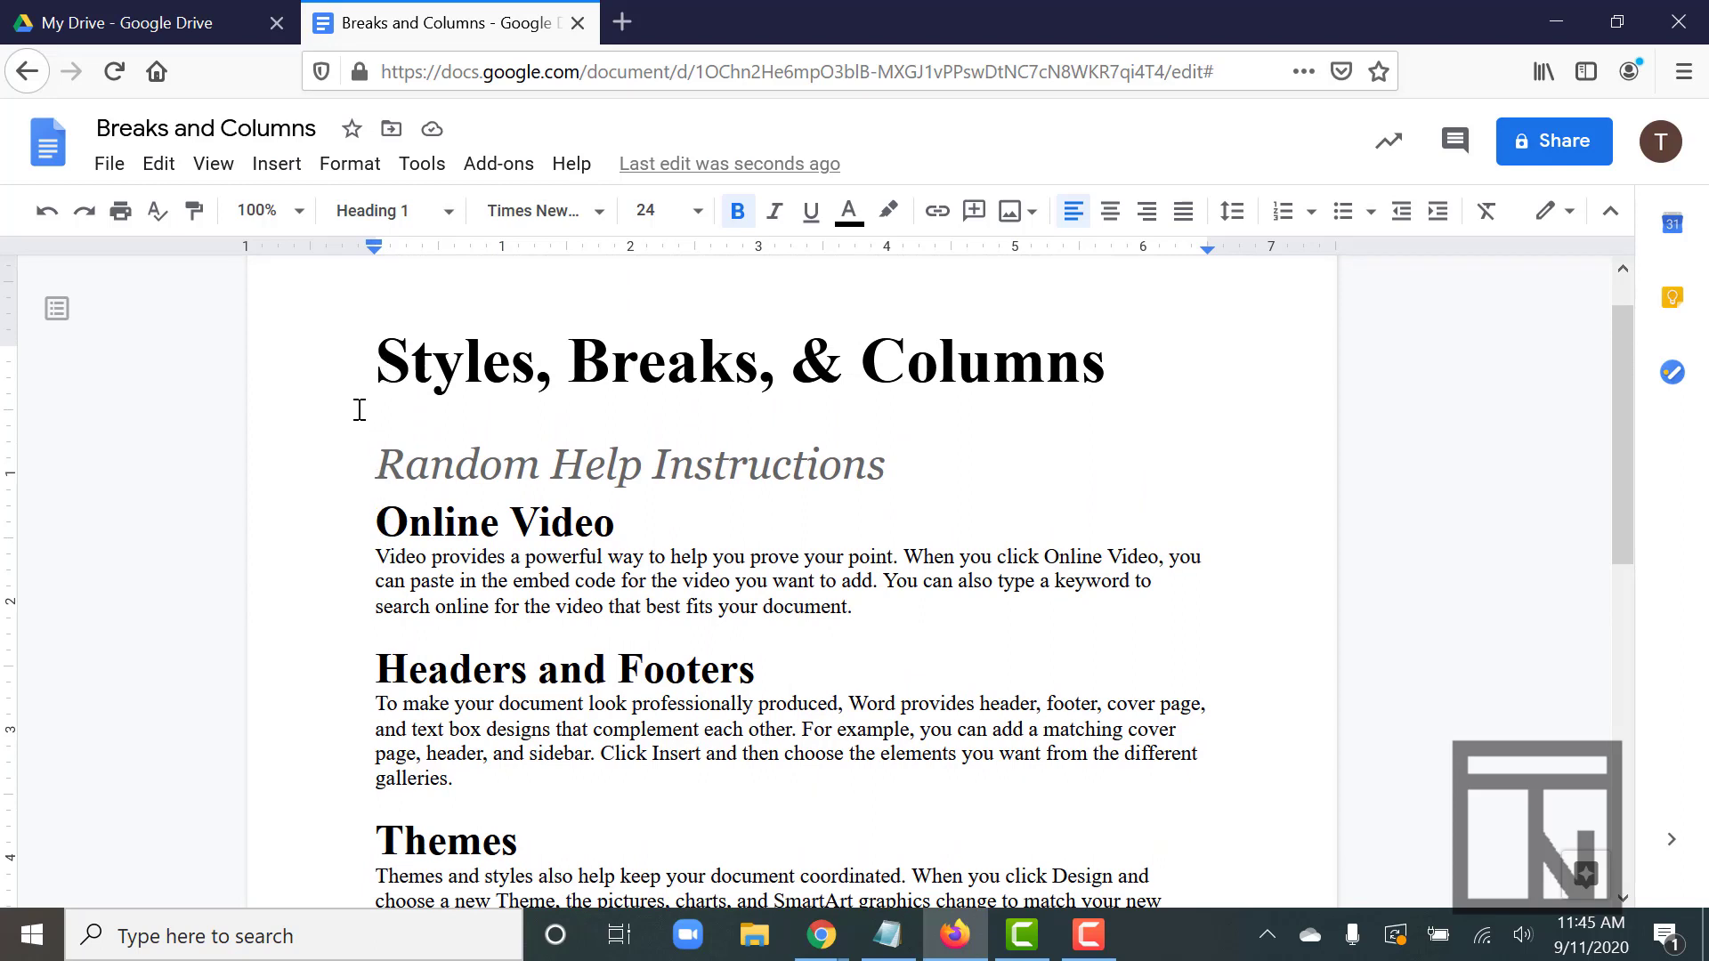
pyautogui.scroll(-5, 360, 409)
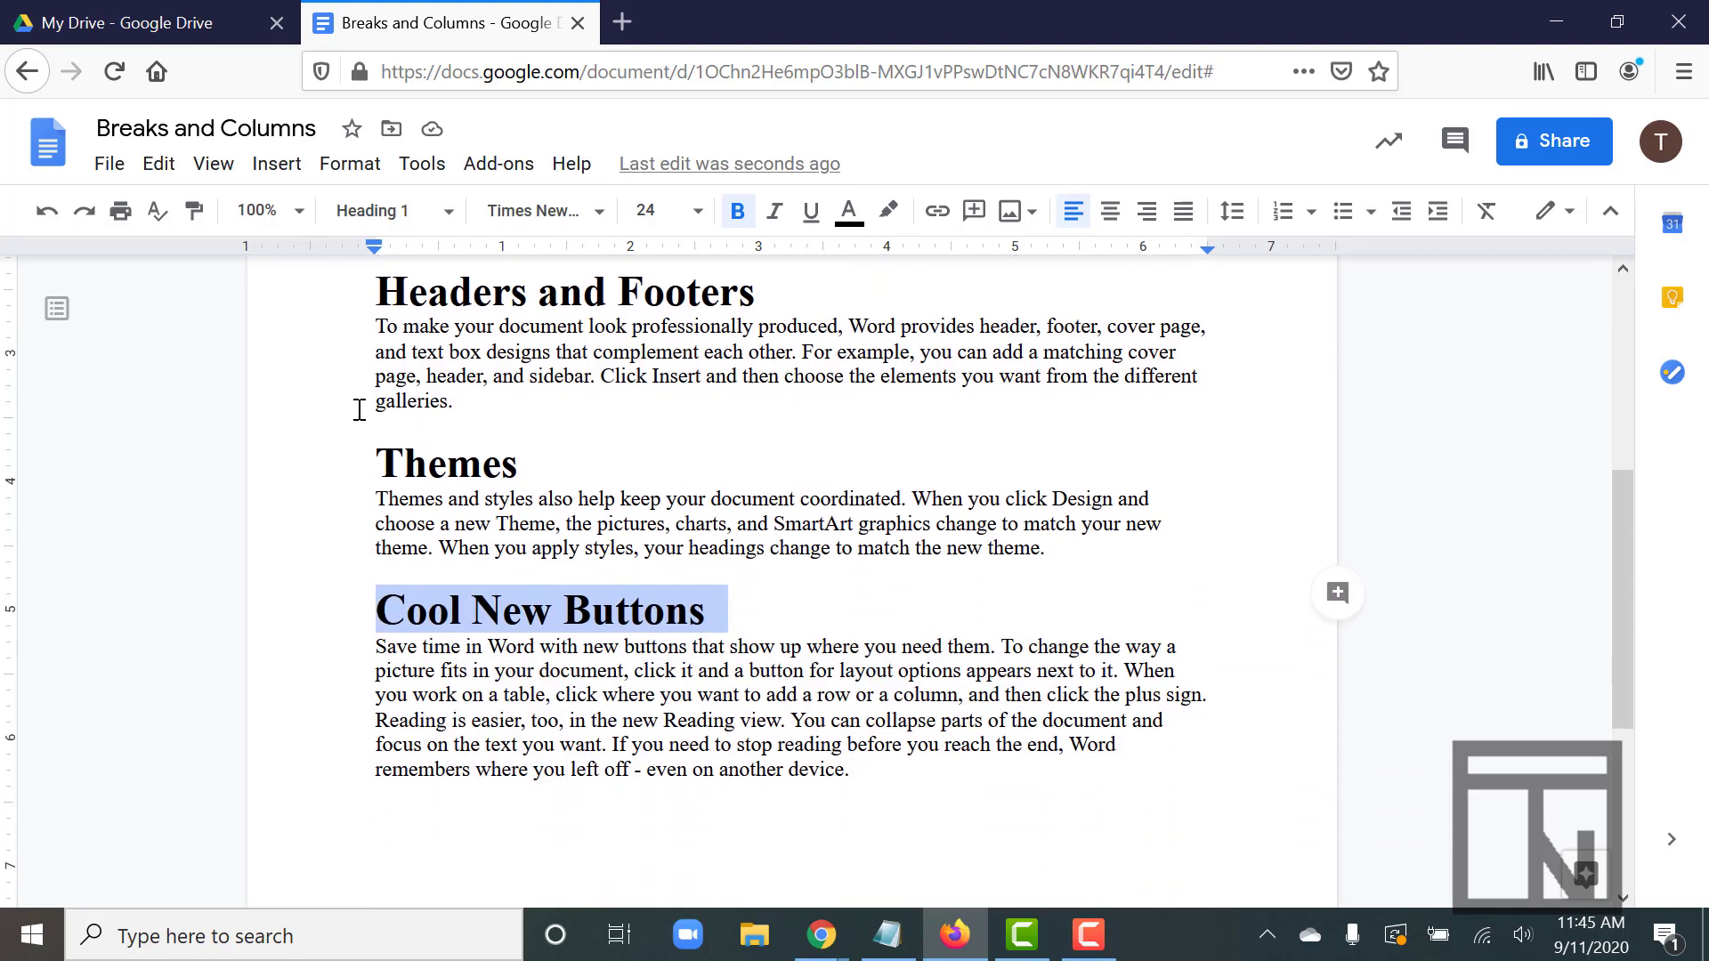
pyautogui.scroll(3, 359, 410)
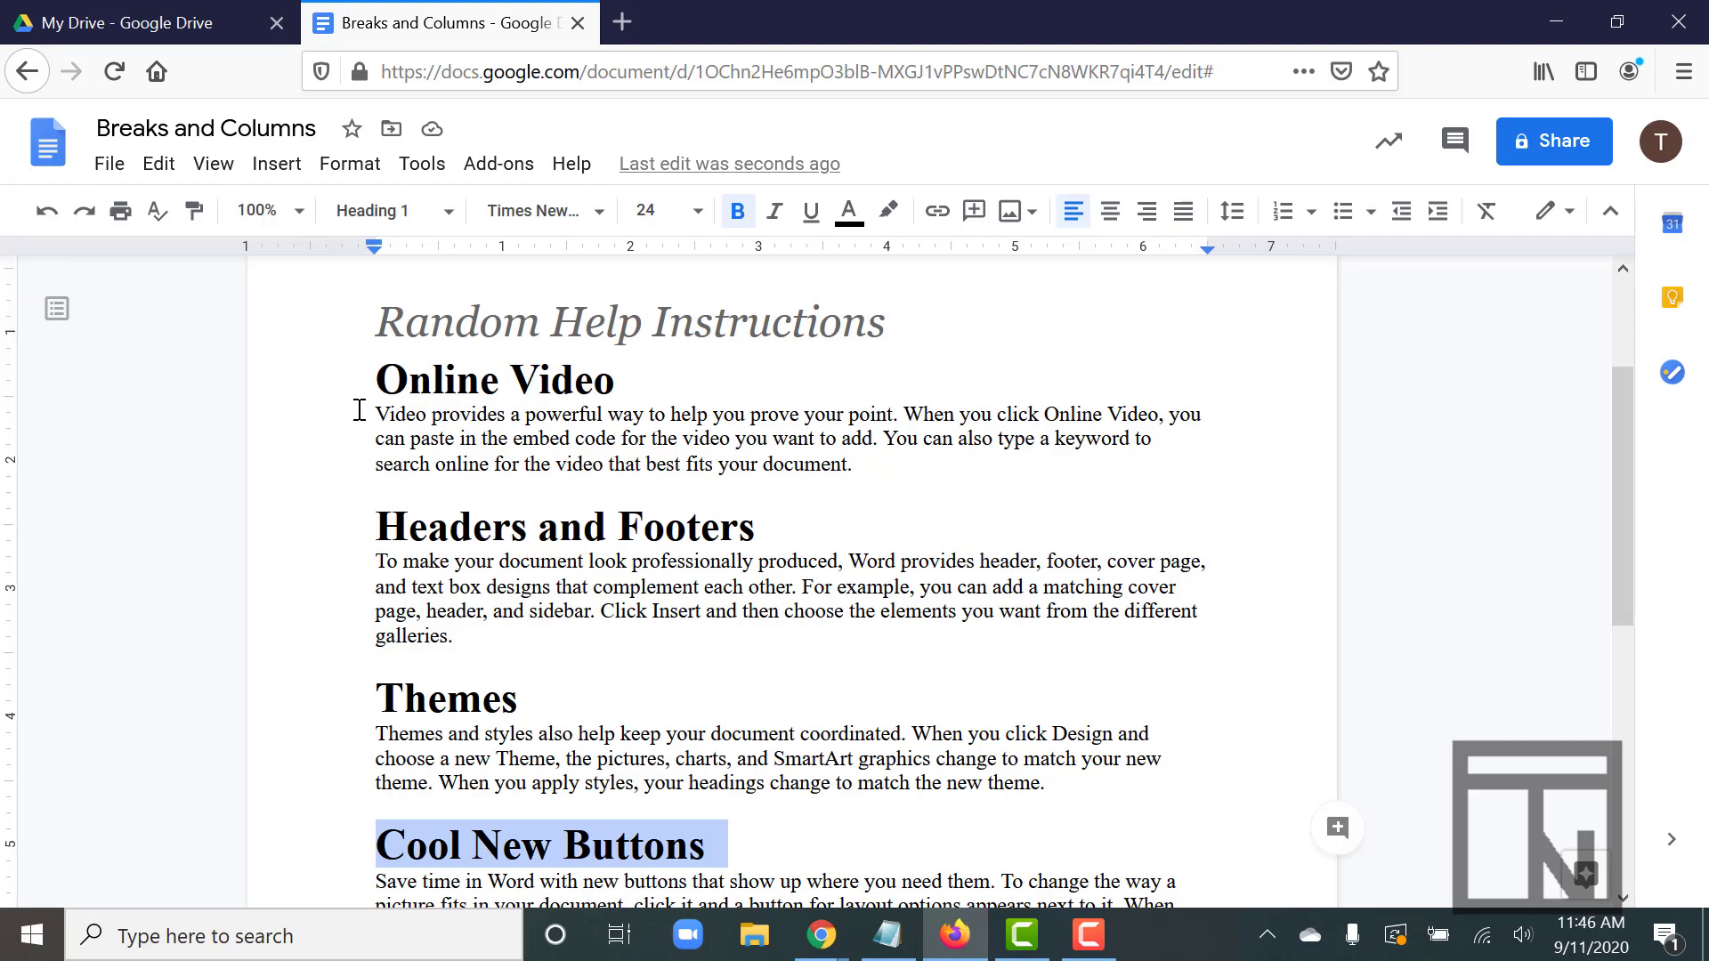
pyautogui.click(59, 317)
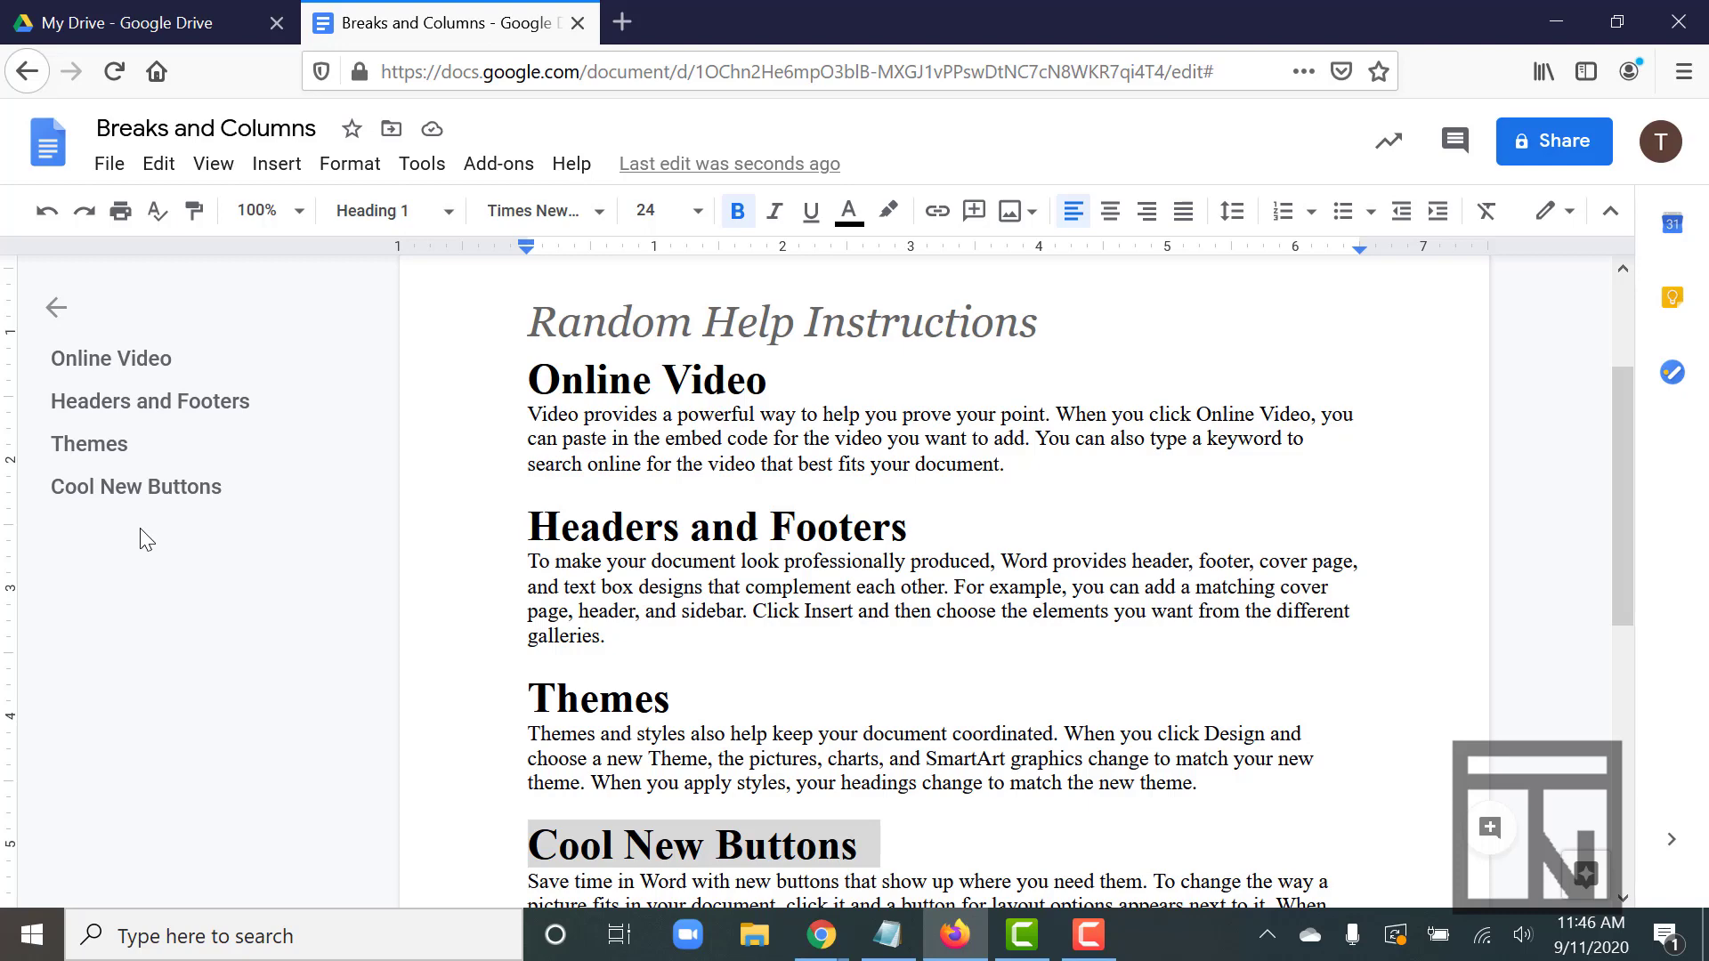
pyautogui.click(90, 372)
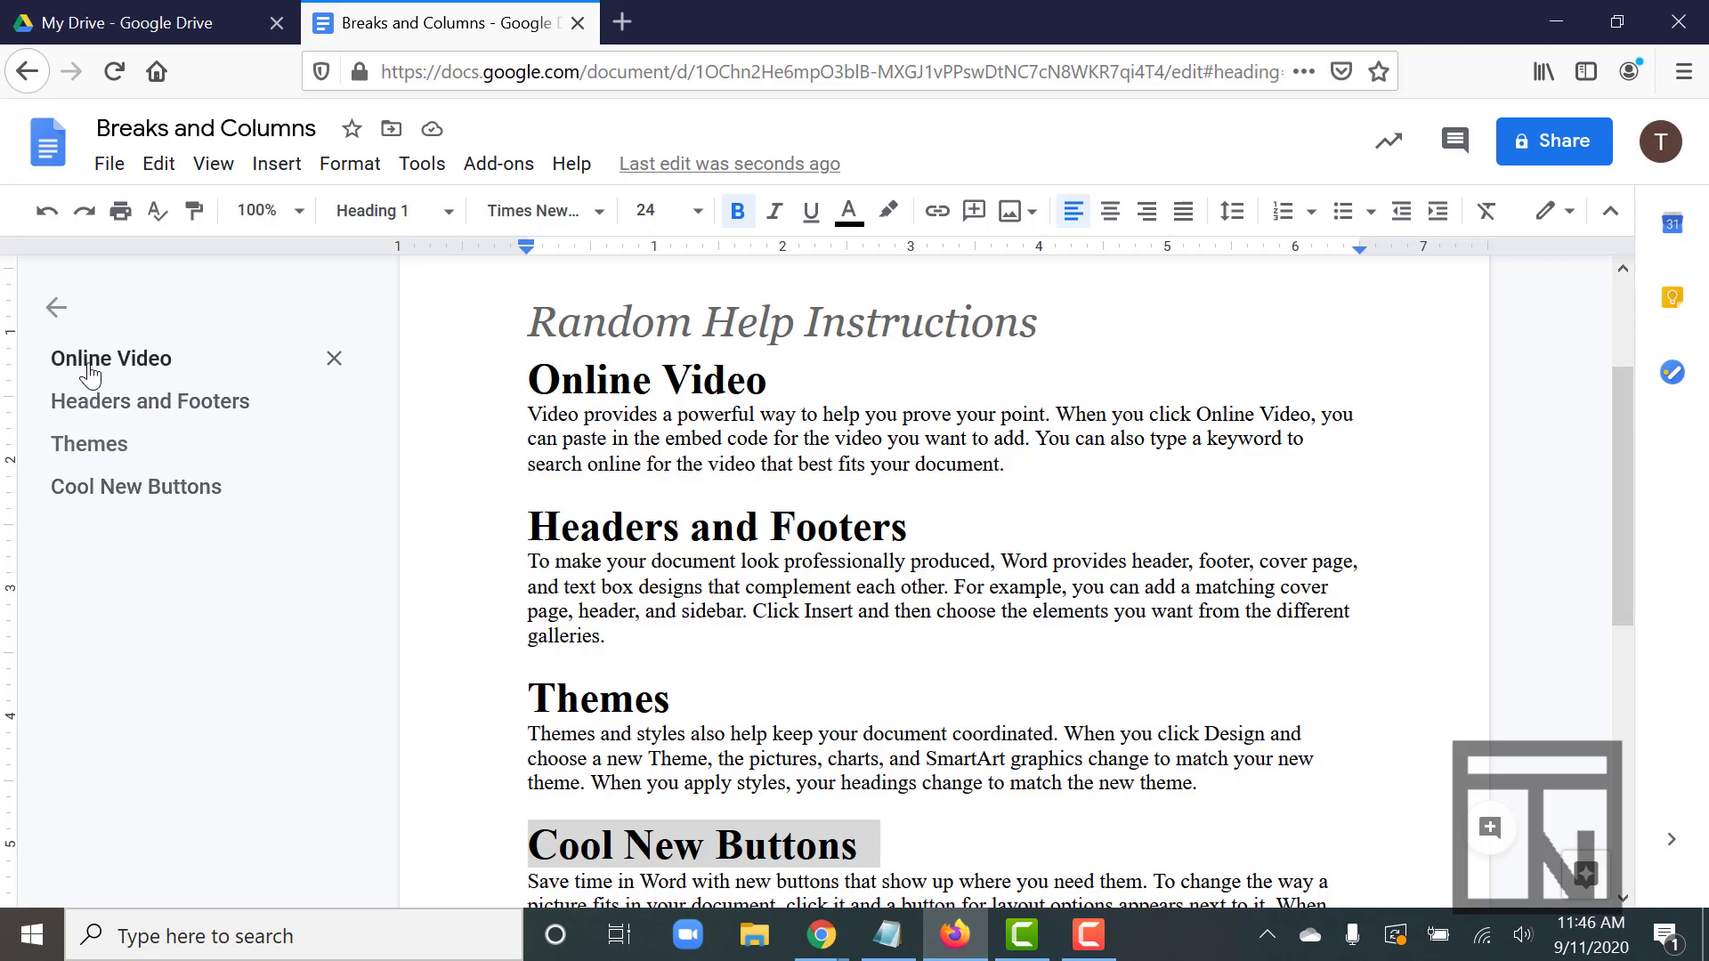
pyautogui.click(125, 488)
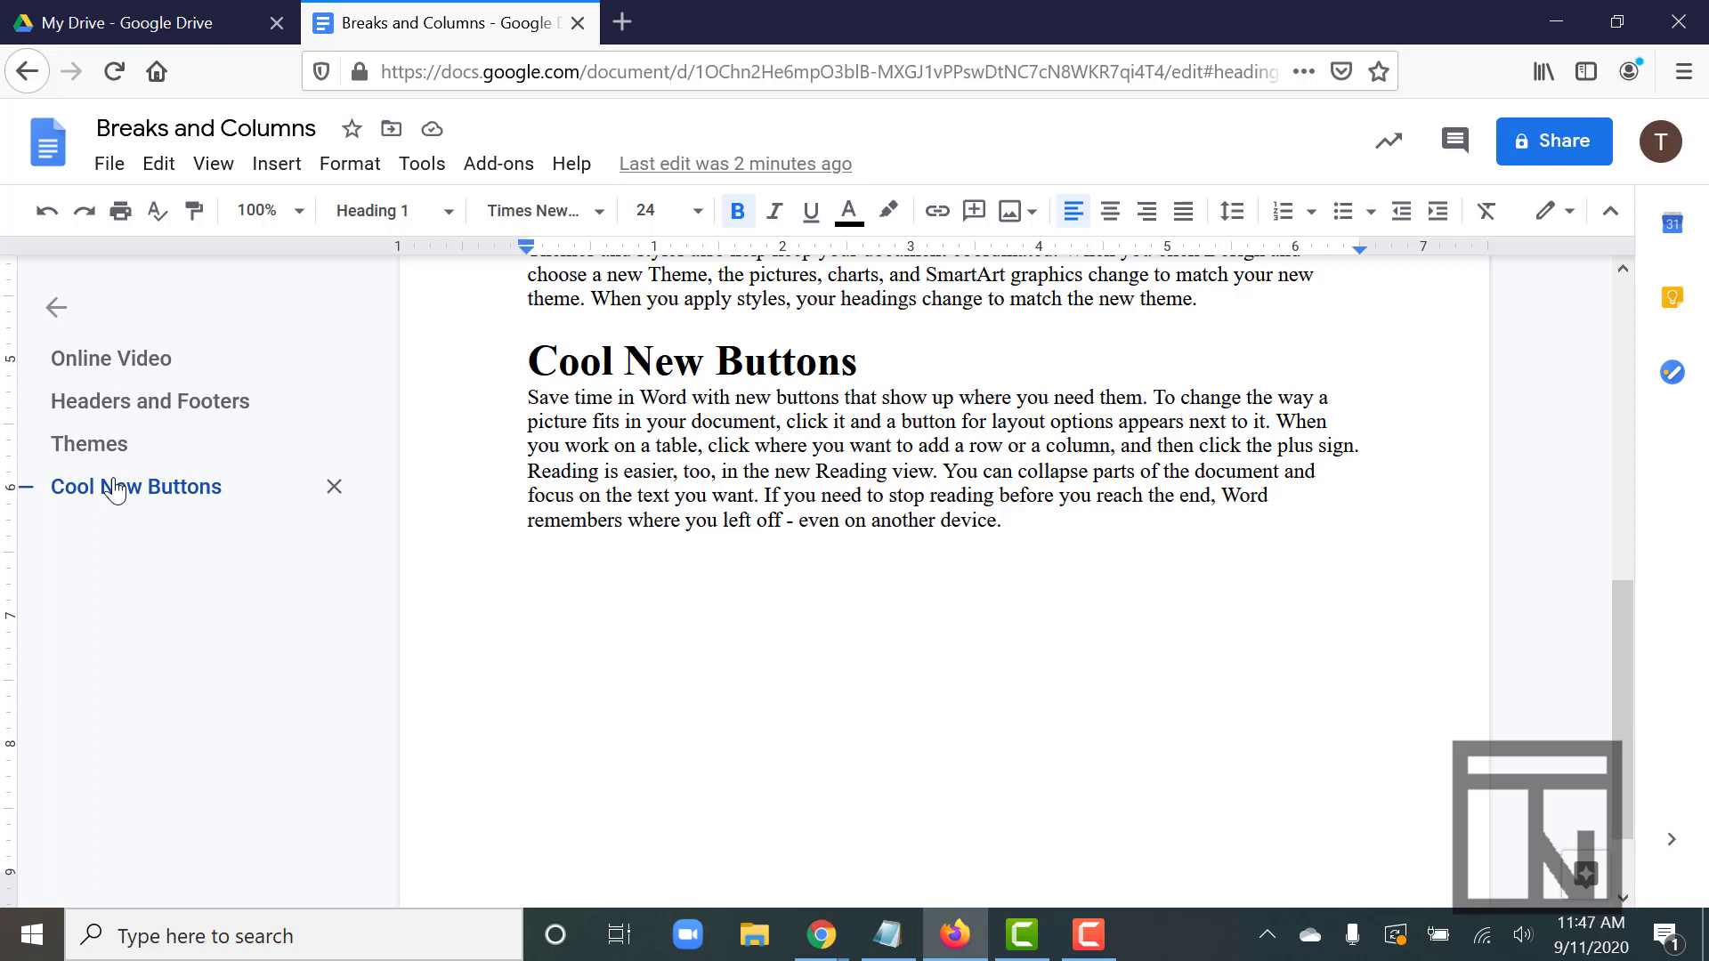
# - Hide the document outline and return to the beginning of the document
pyautogui.click(53, 319)
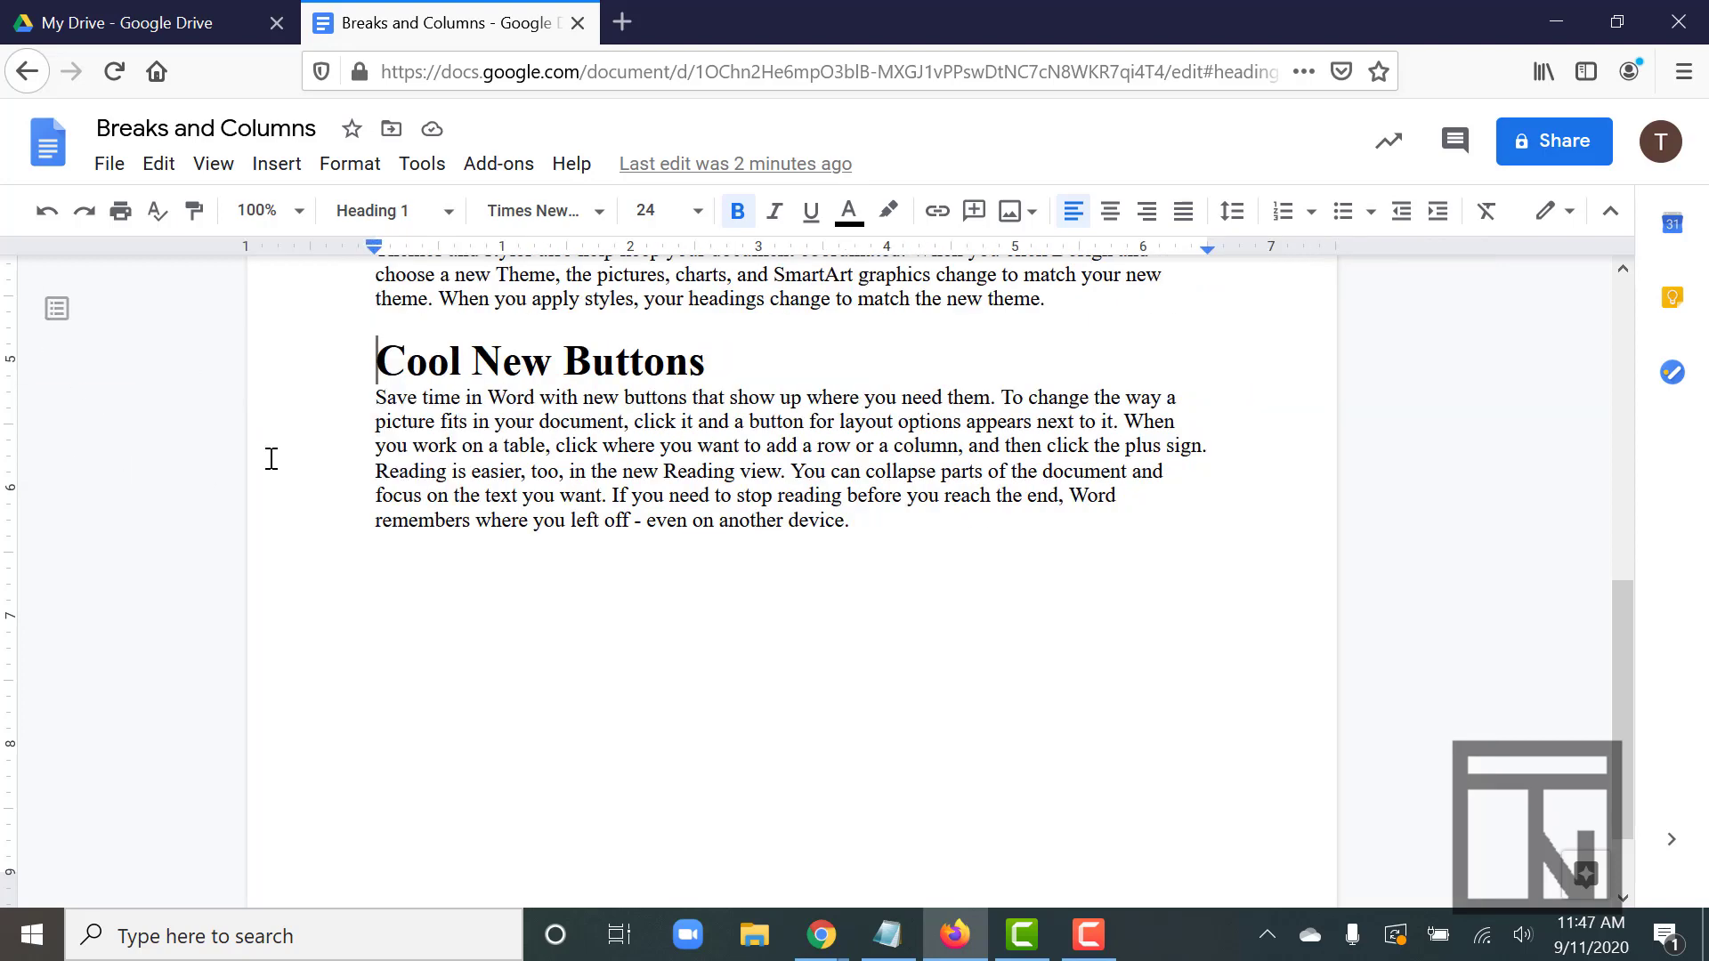
pyautogui.scroll(8, 392, 480)
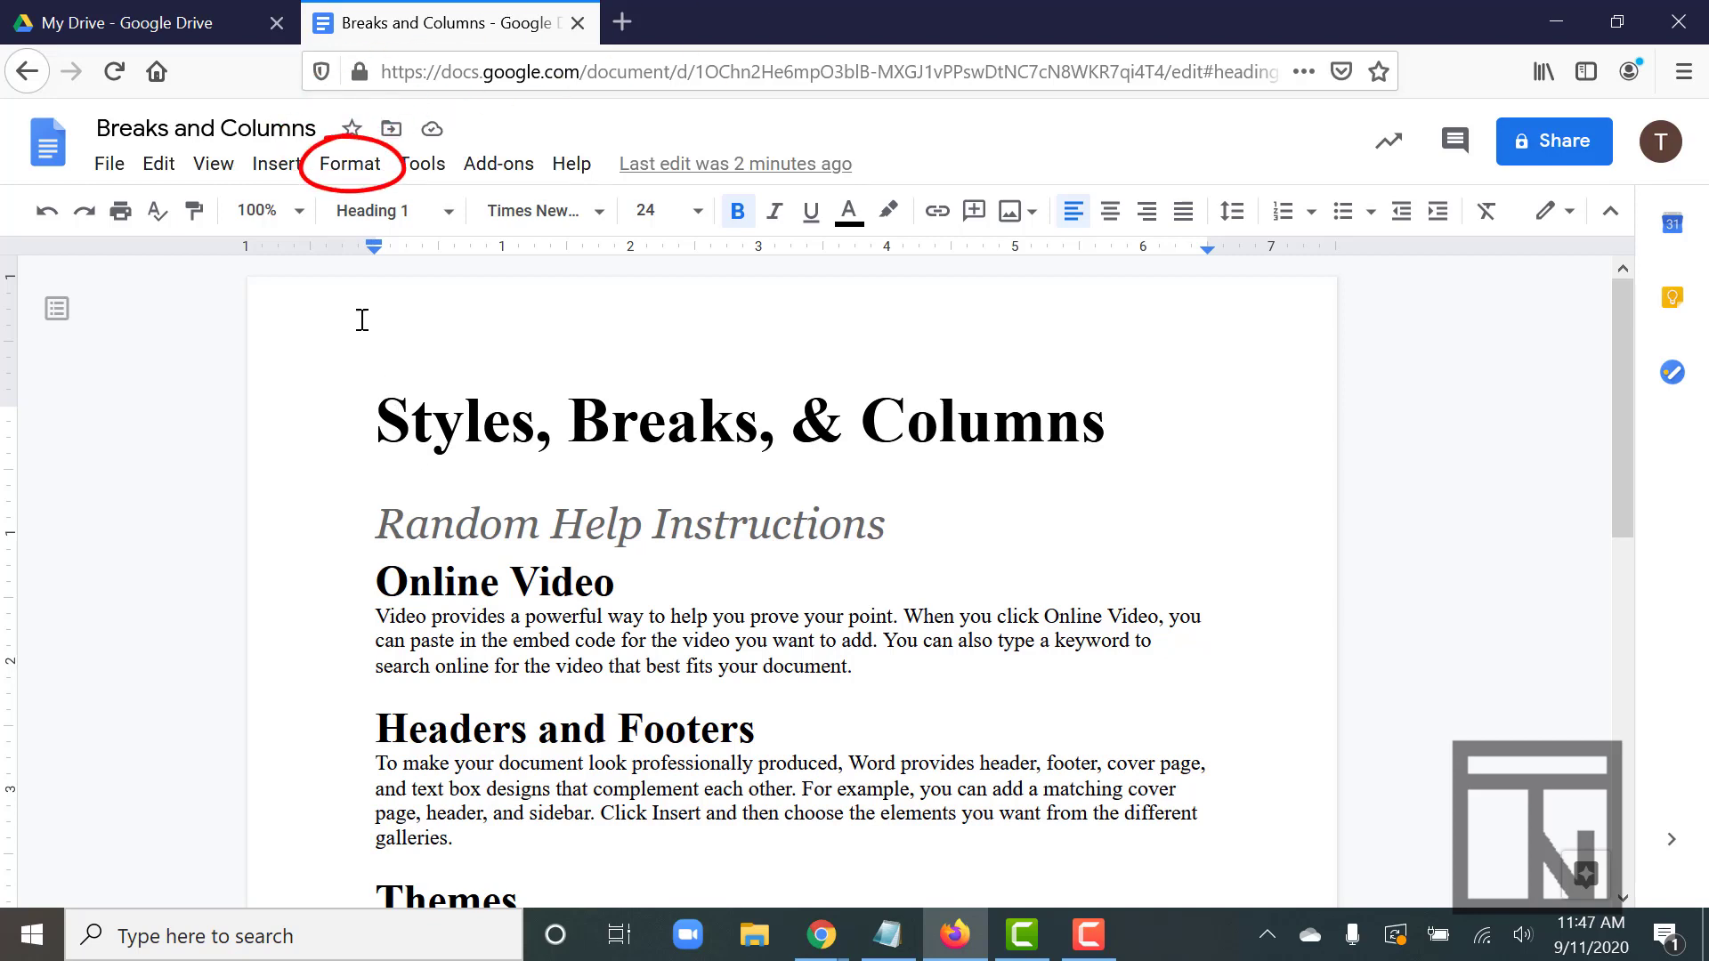
# - Try a two-column layout on the whole document and undo it
pyautogui.click(349, 178)
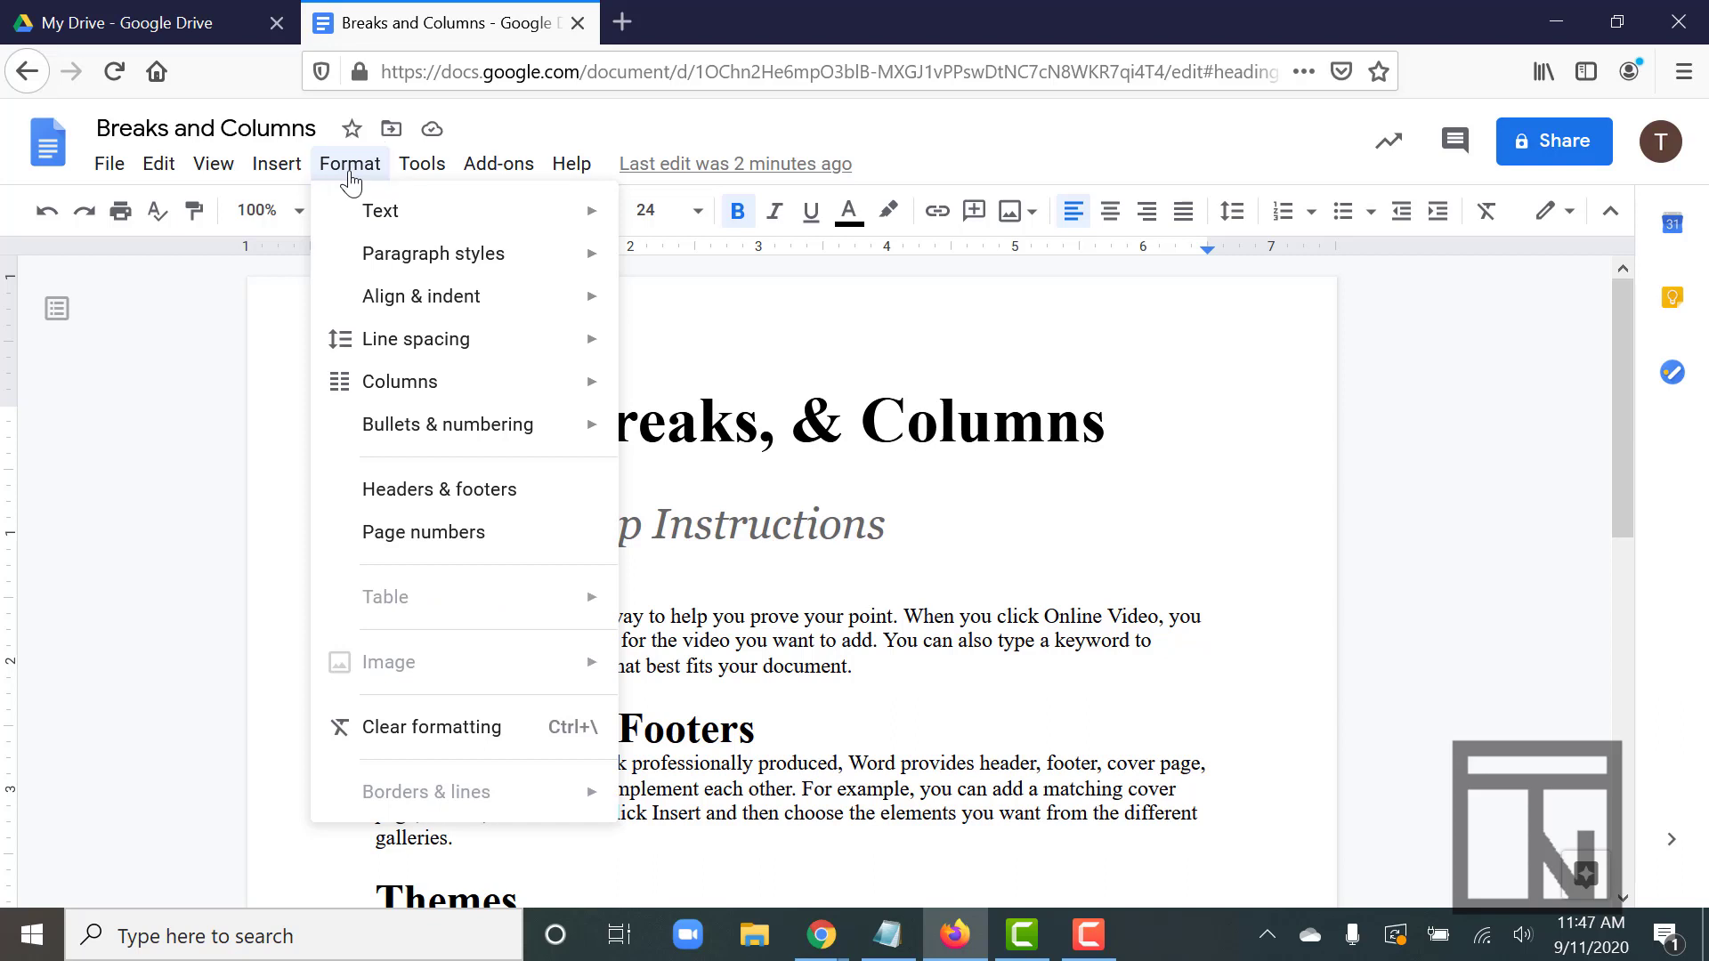
pyautogui.moveTo(395, 384)
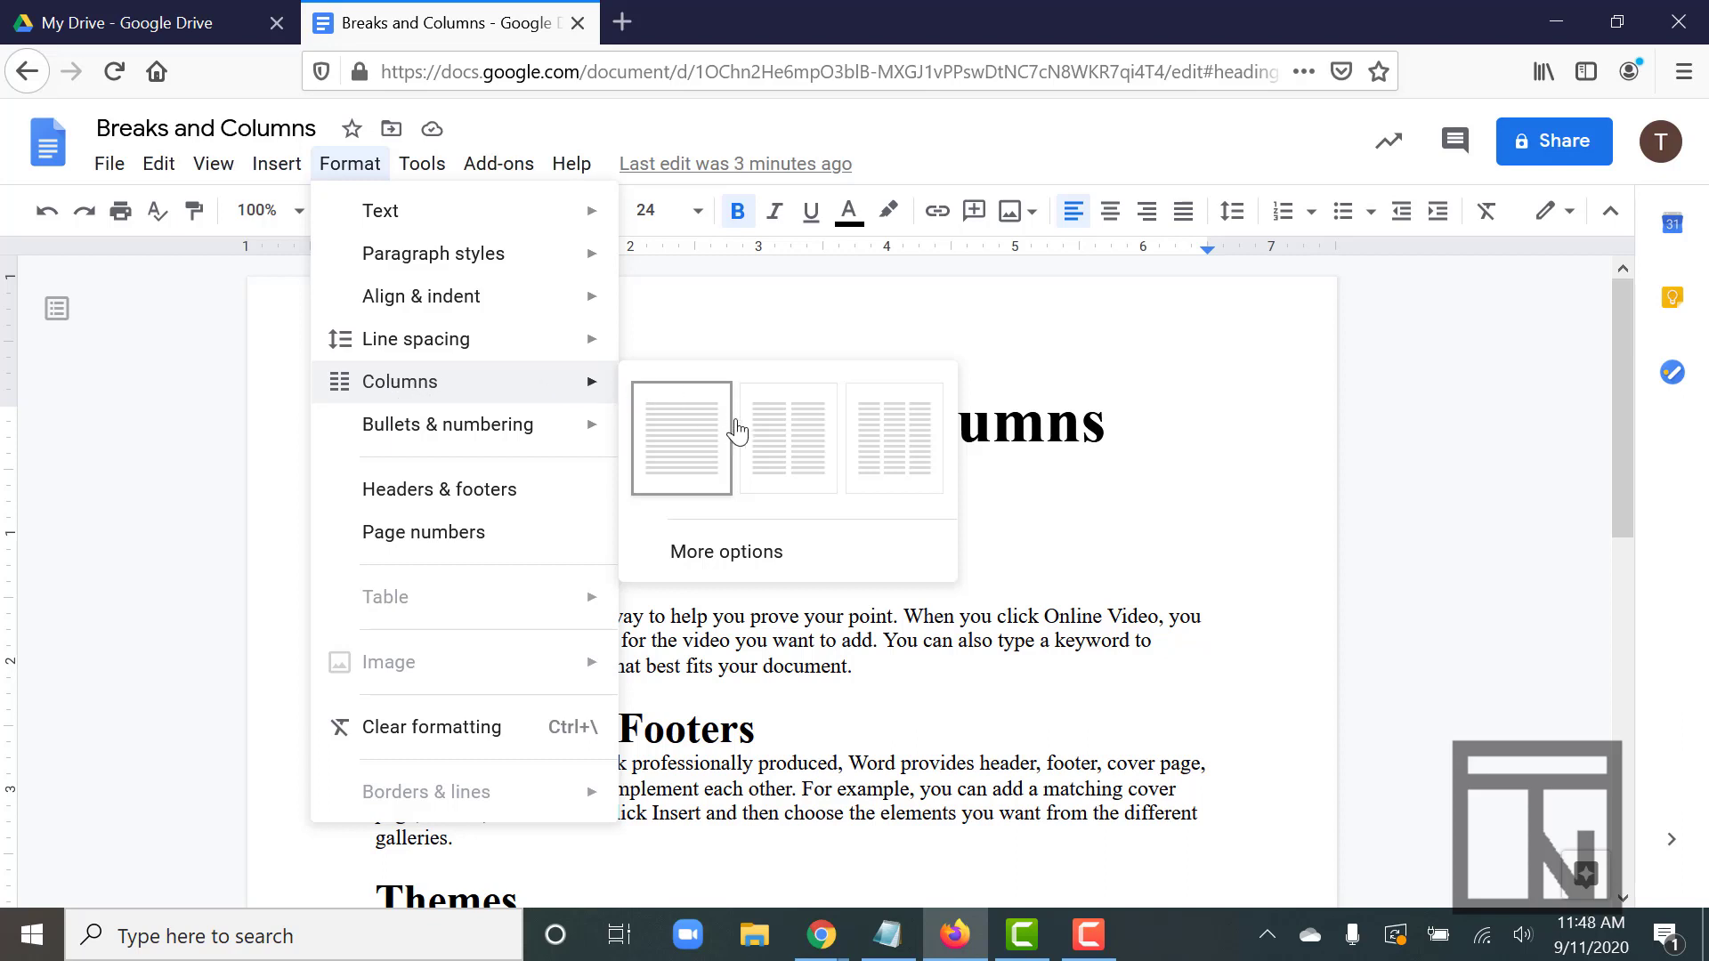
pyautogui.click(784, 445)
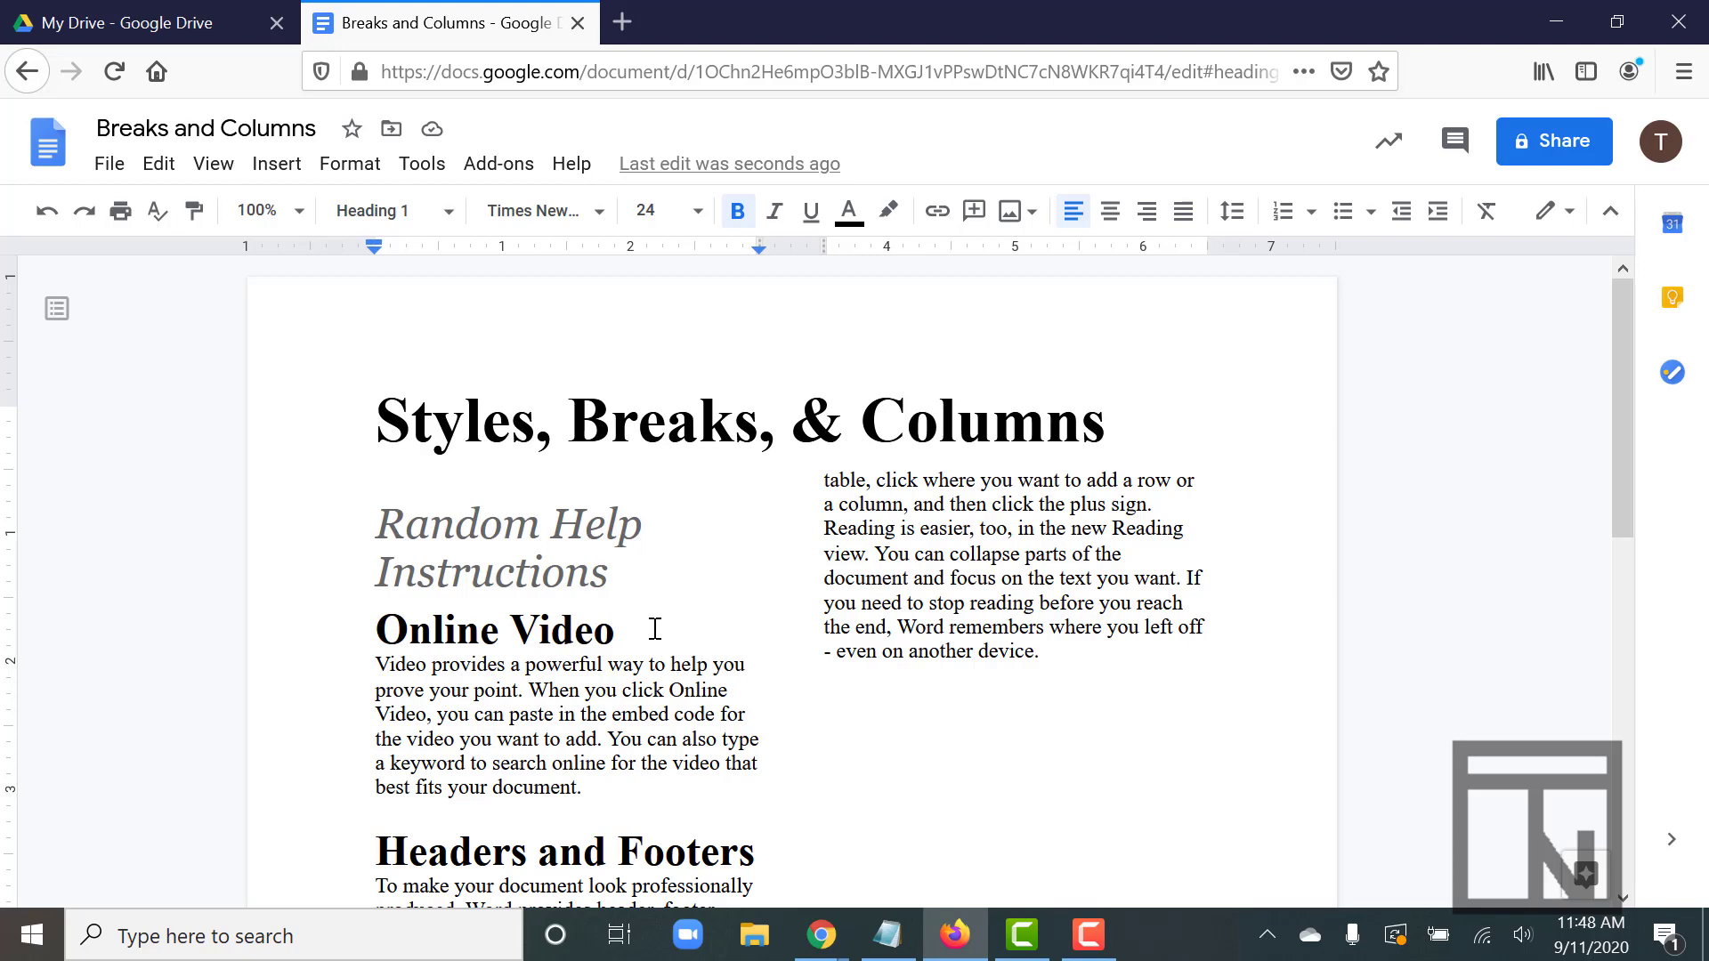
pyautogui.hotkey('ctrl', 'z')
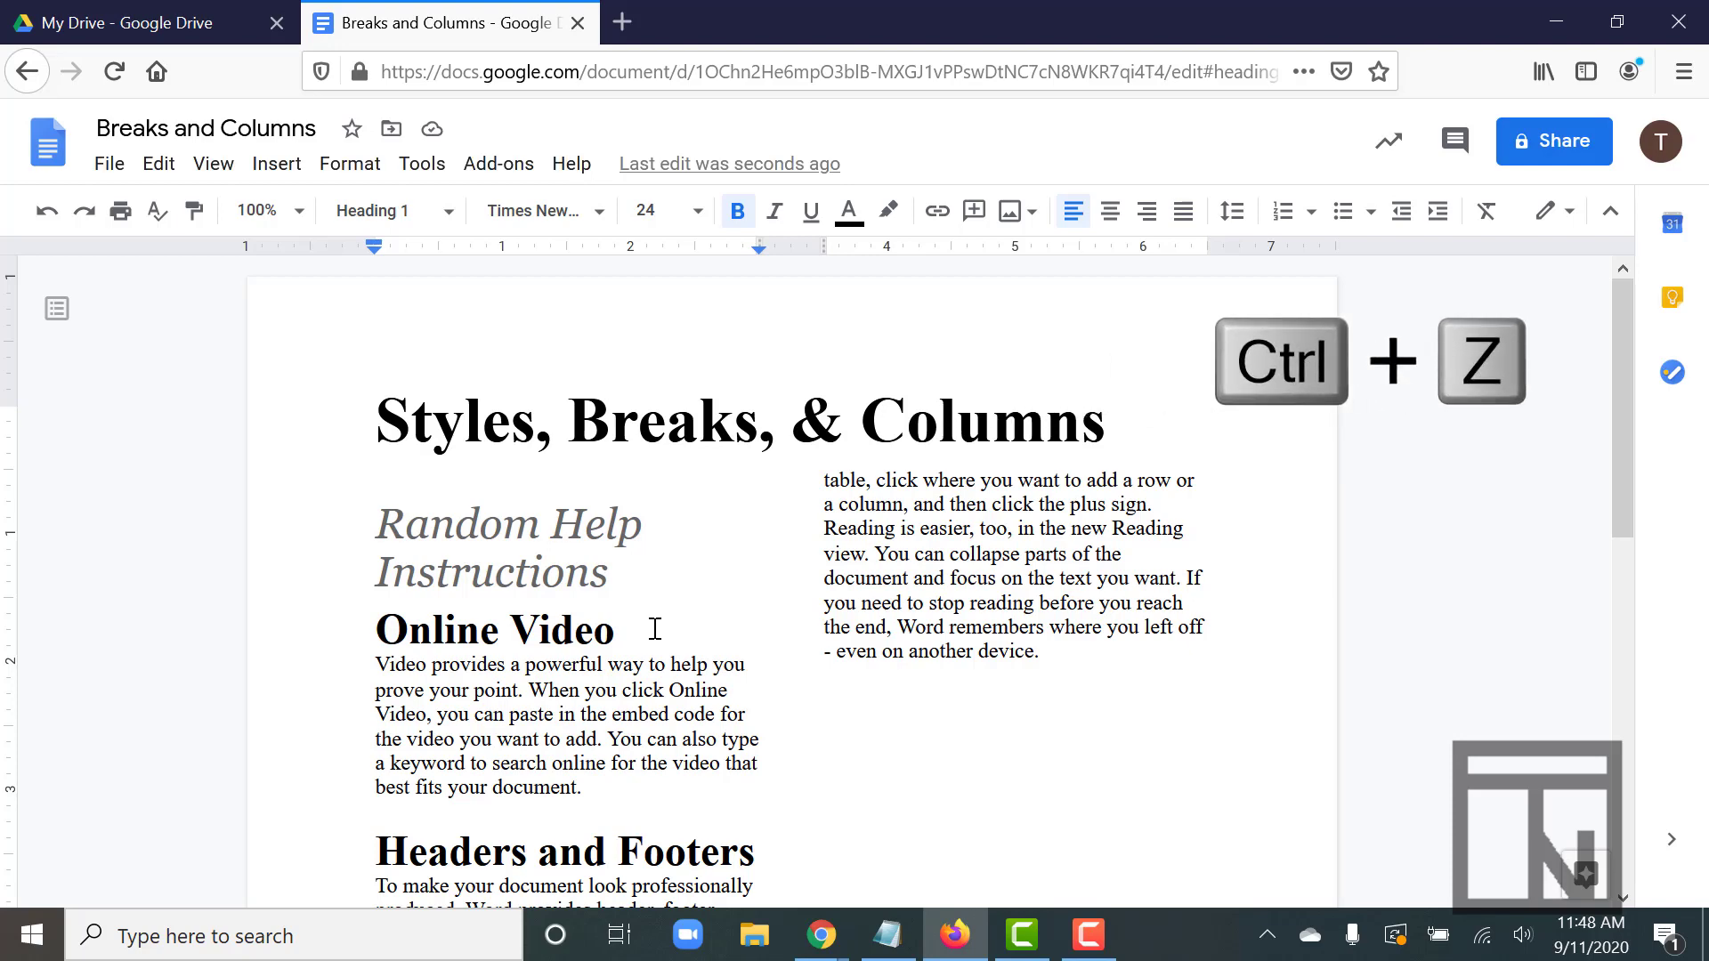
pyautogui.hotkey('ctrl', 'z')
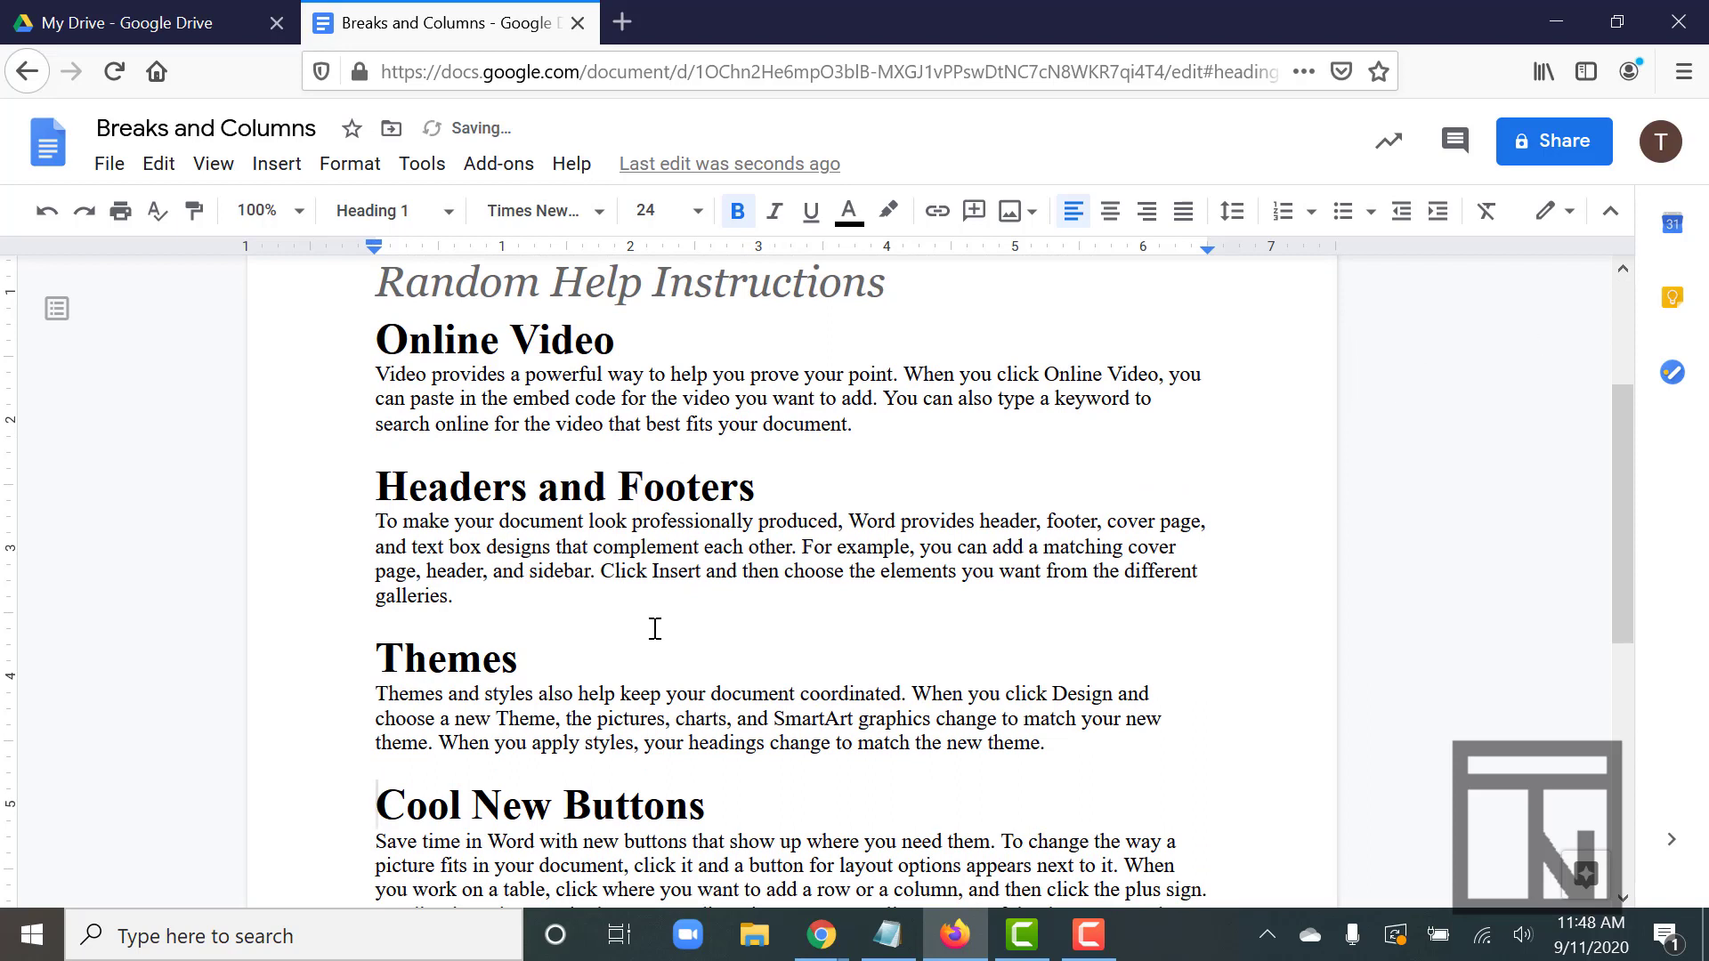
# - Insert a continuous section break just before the "Online Video" heading, separating the title and subtitle from the body text
pyautogui.scroll(3, 655, 628)
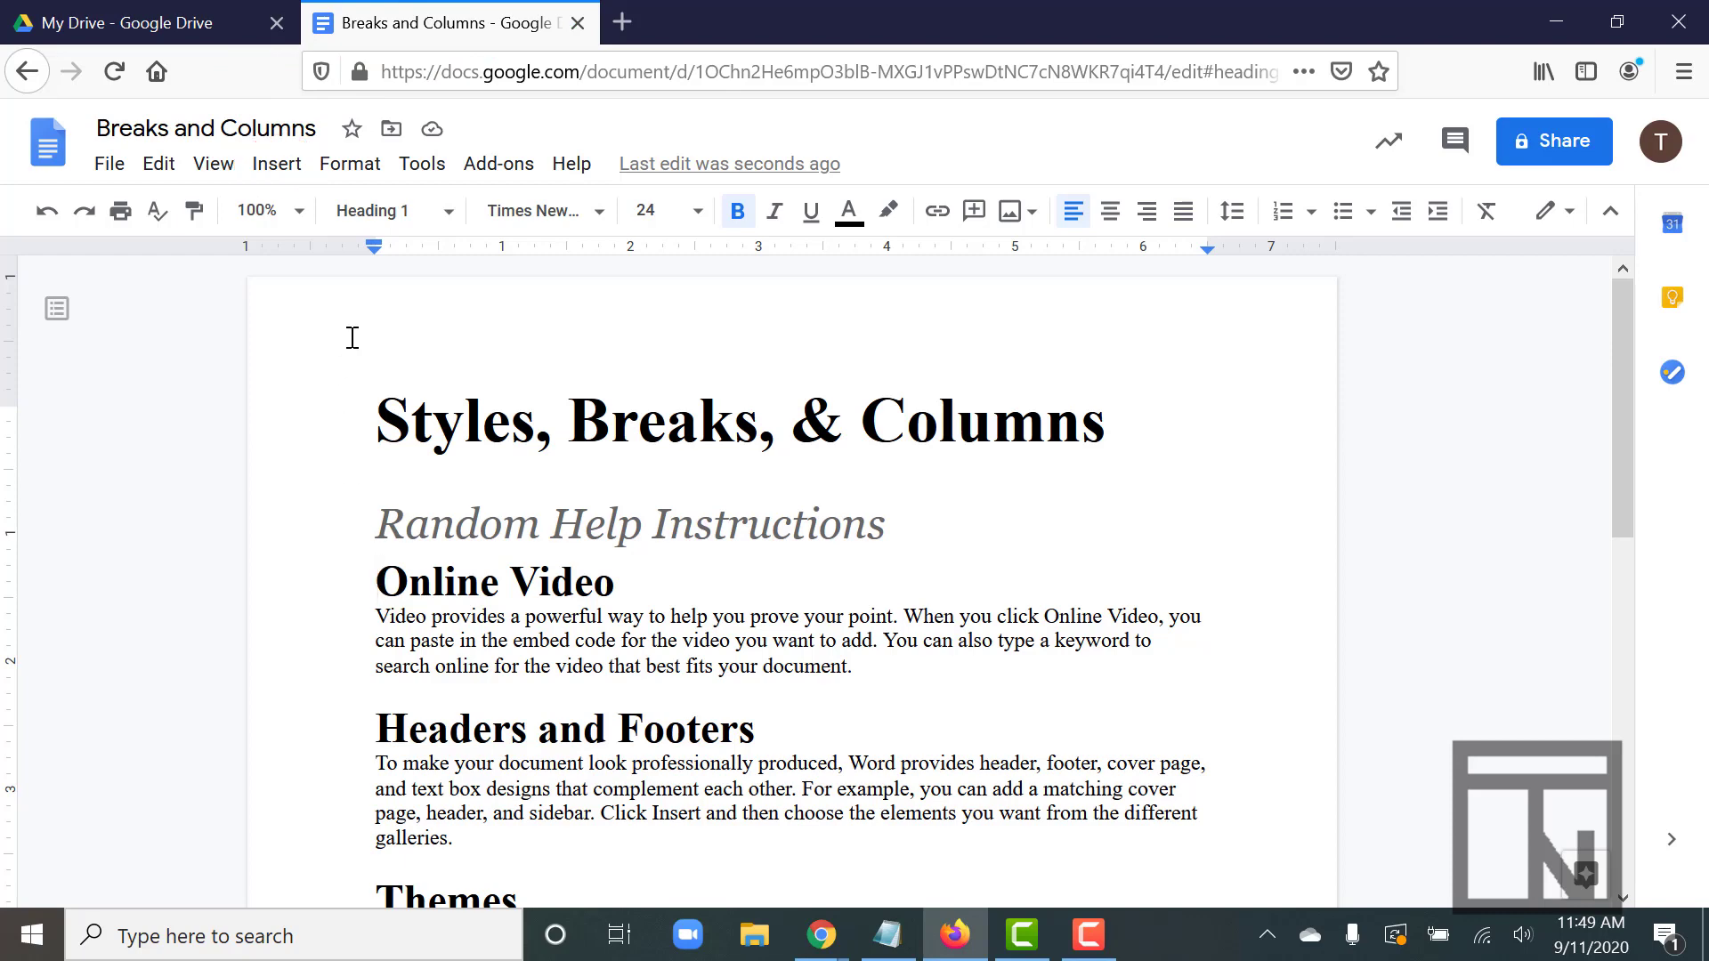
pyautogui.click(277, 164)
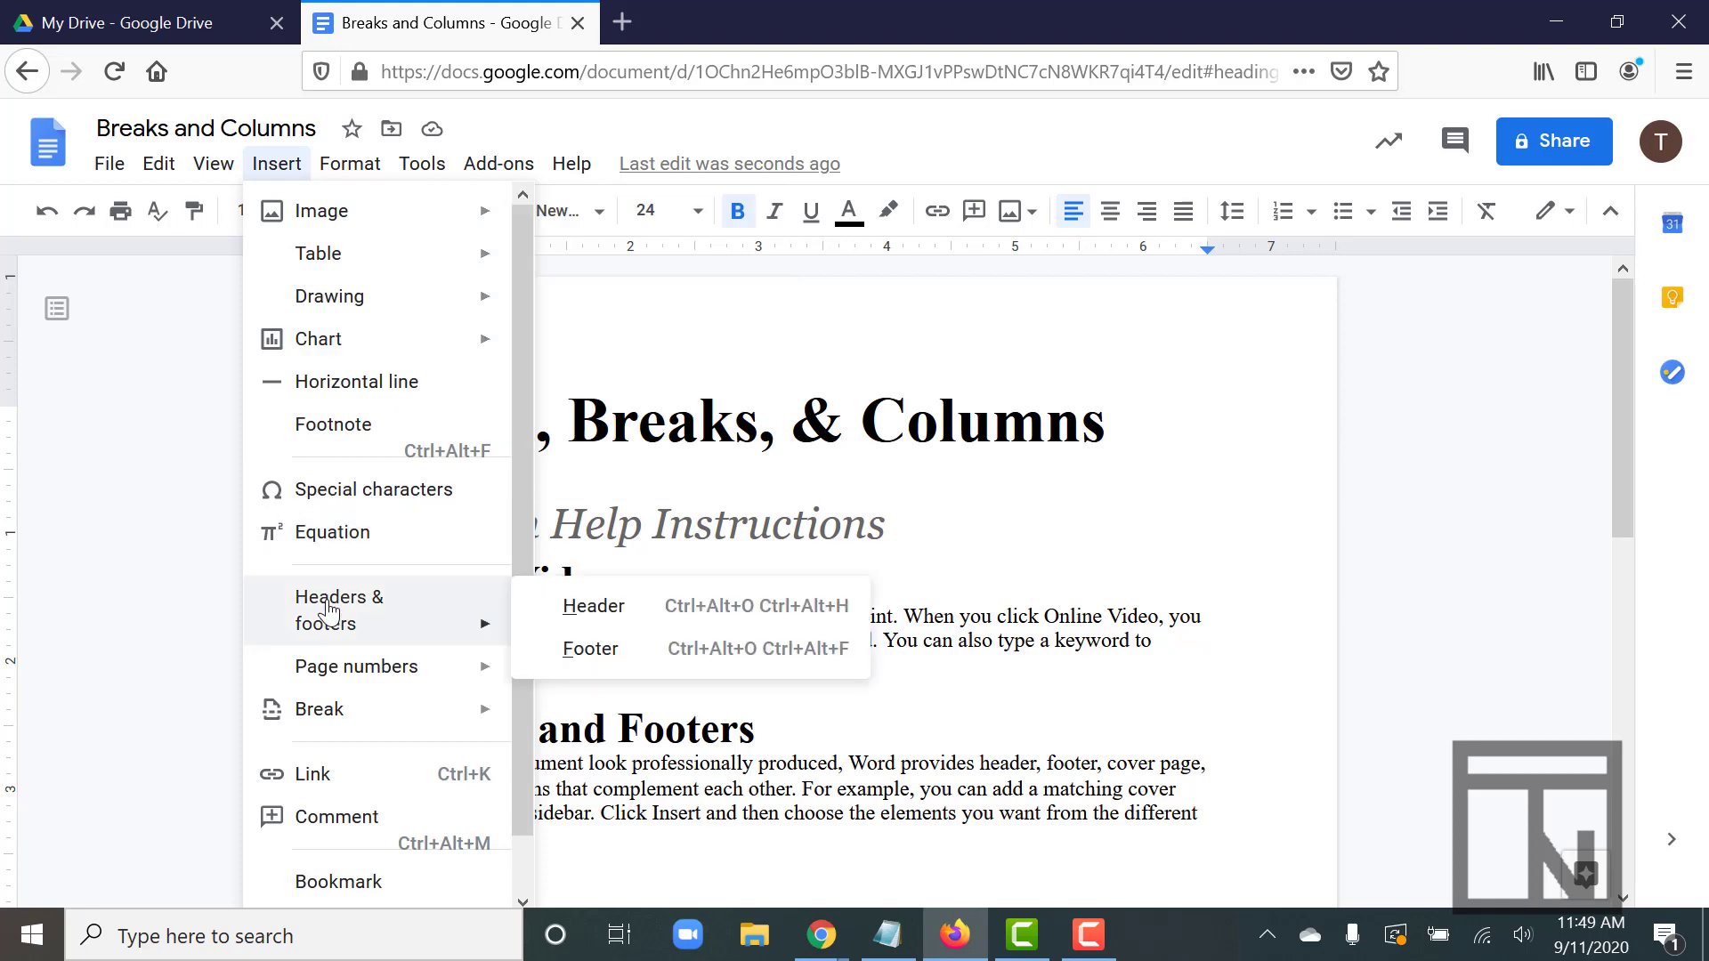
pyautogui.moveTo(345, 719)
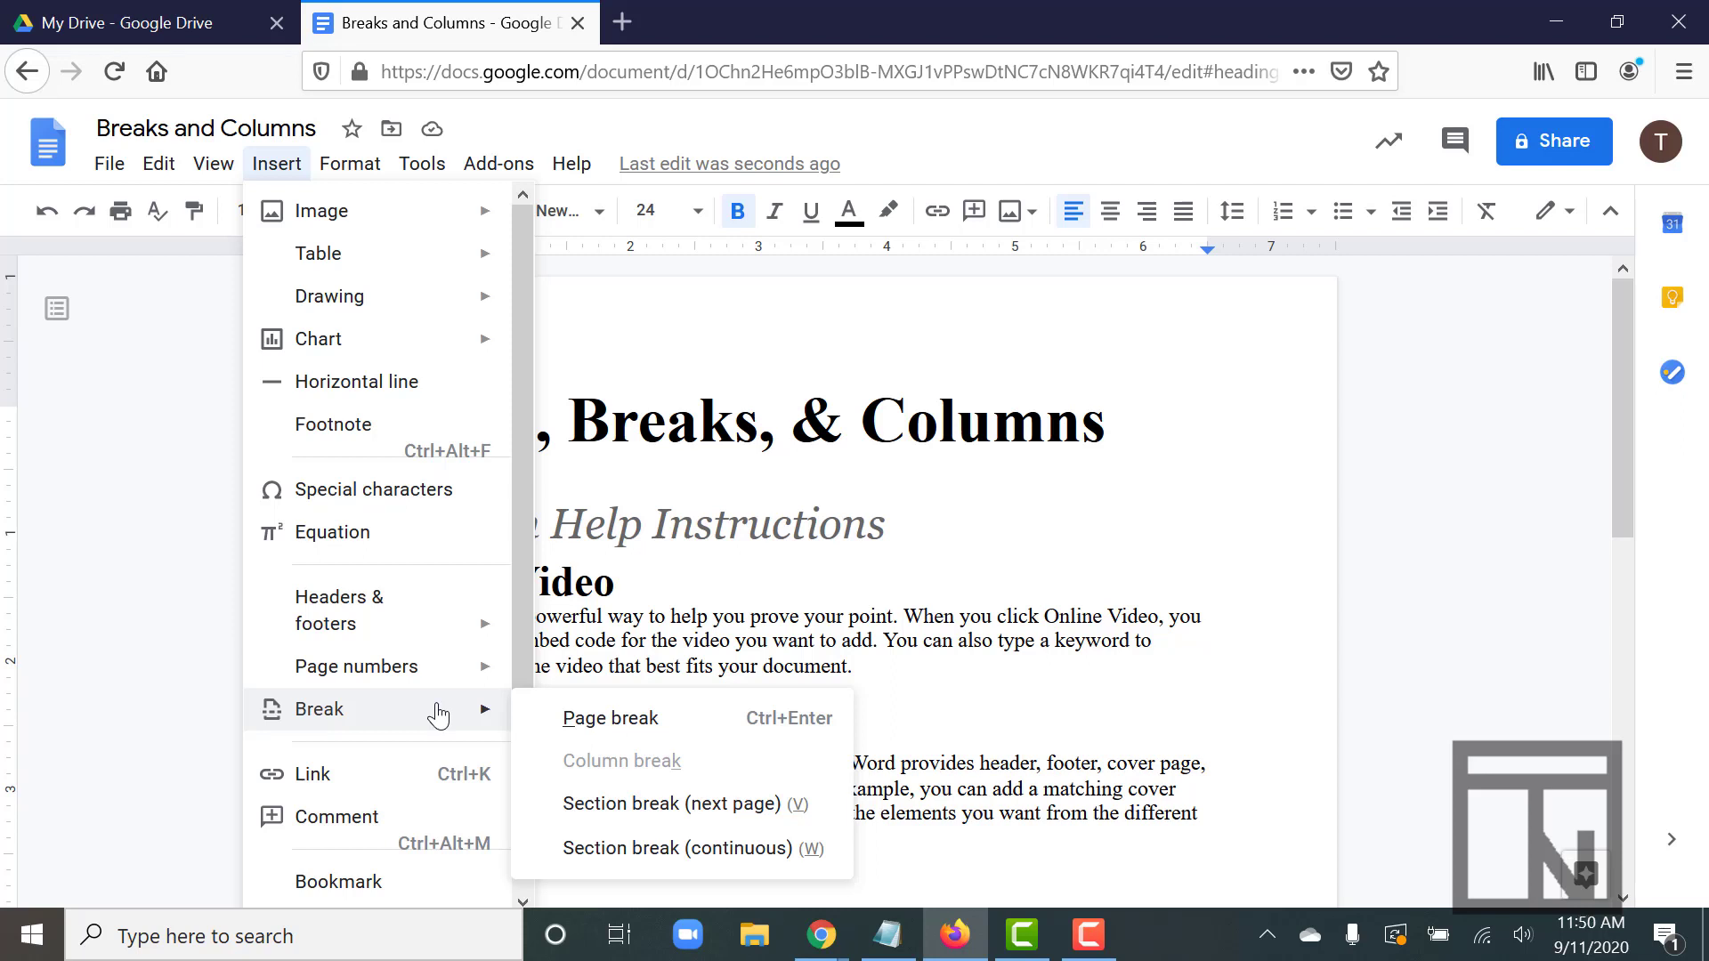
pyautogui.click(690, 850)
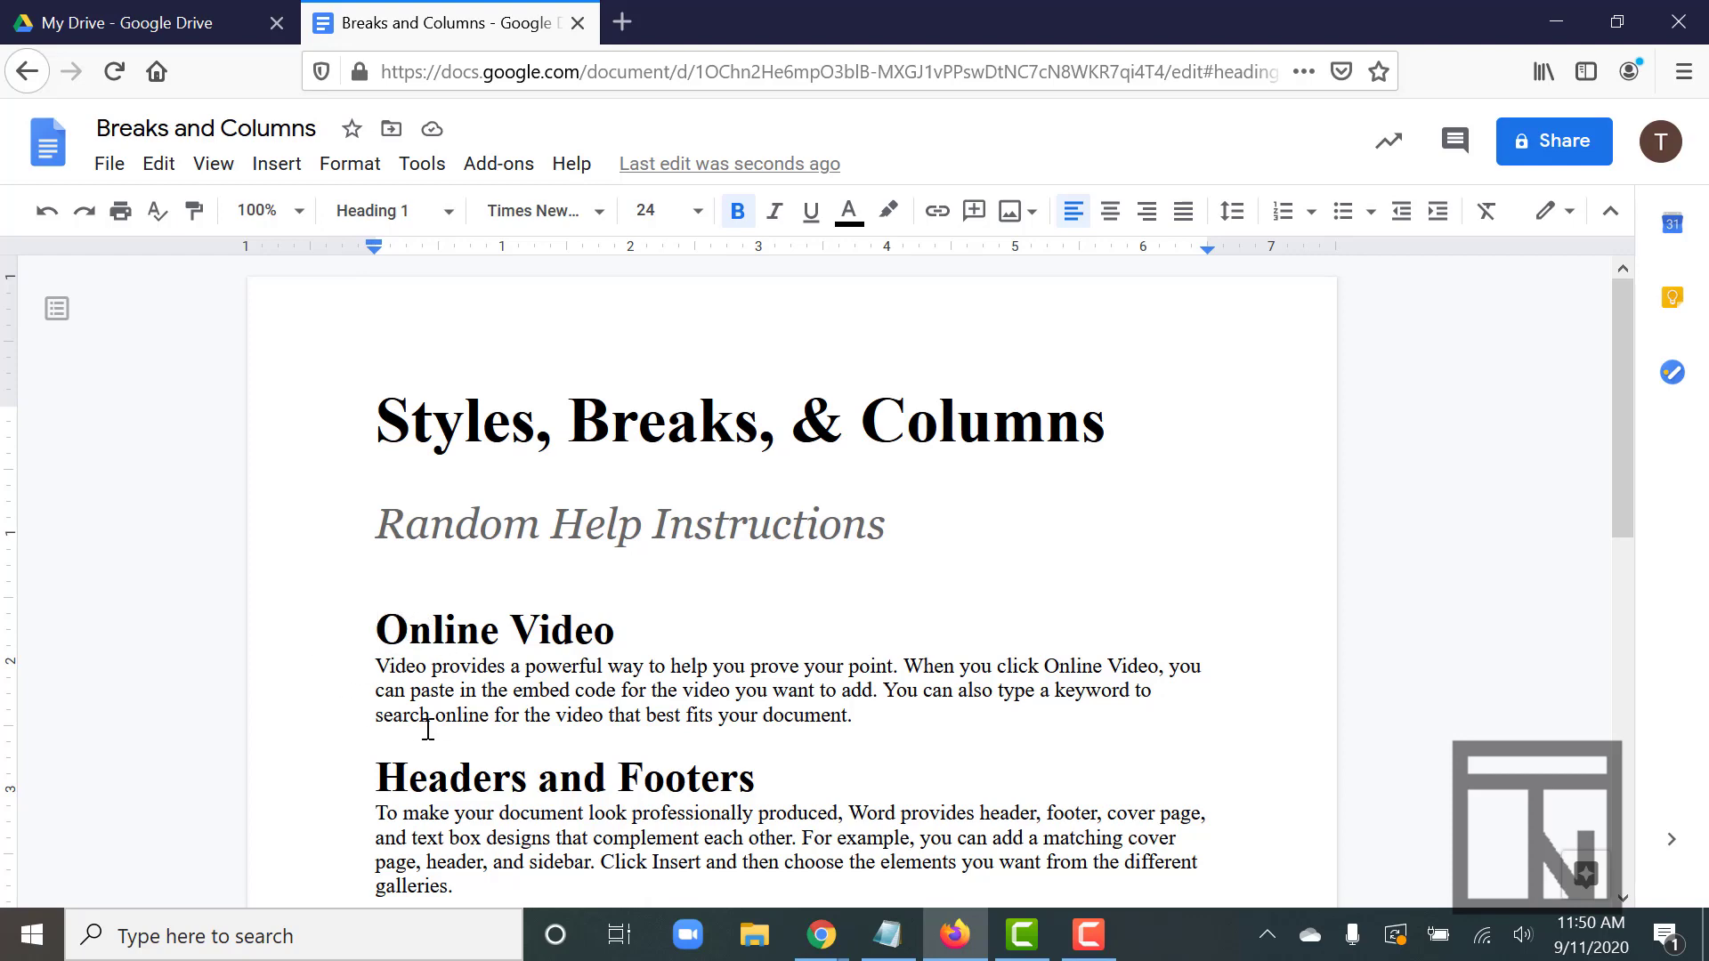
# - Format the section beginning at the "Online Video" heading in two columns
pyautogui.click(358, 173)
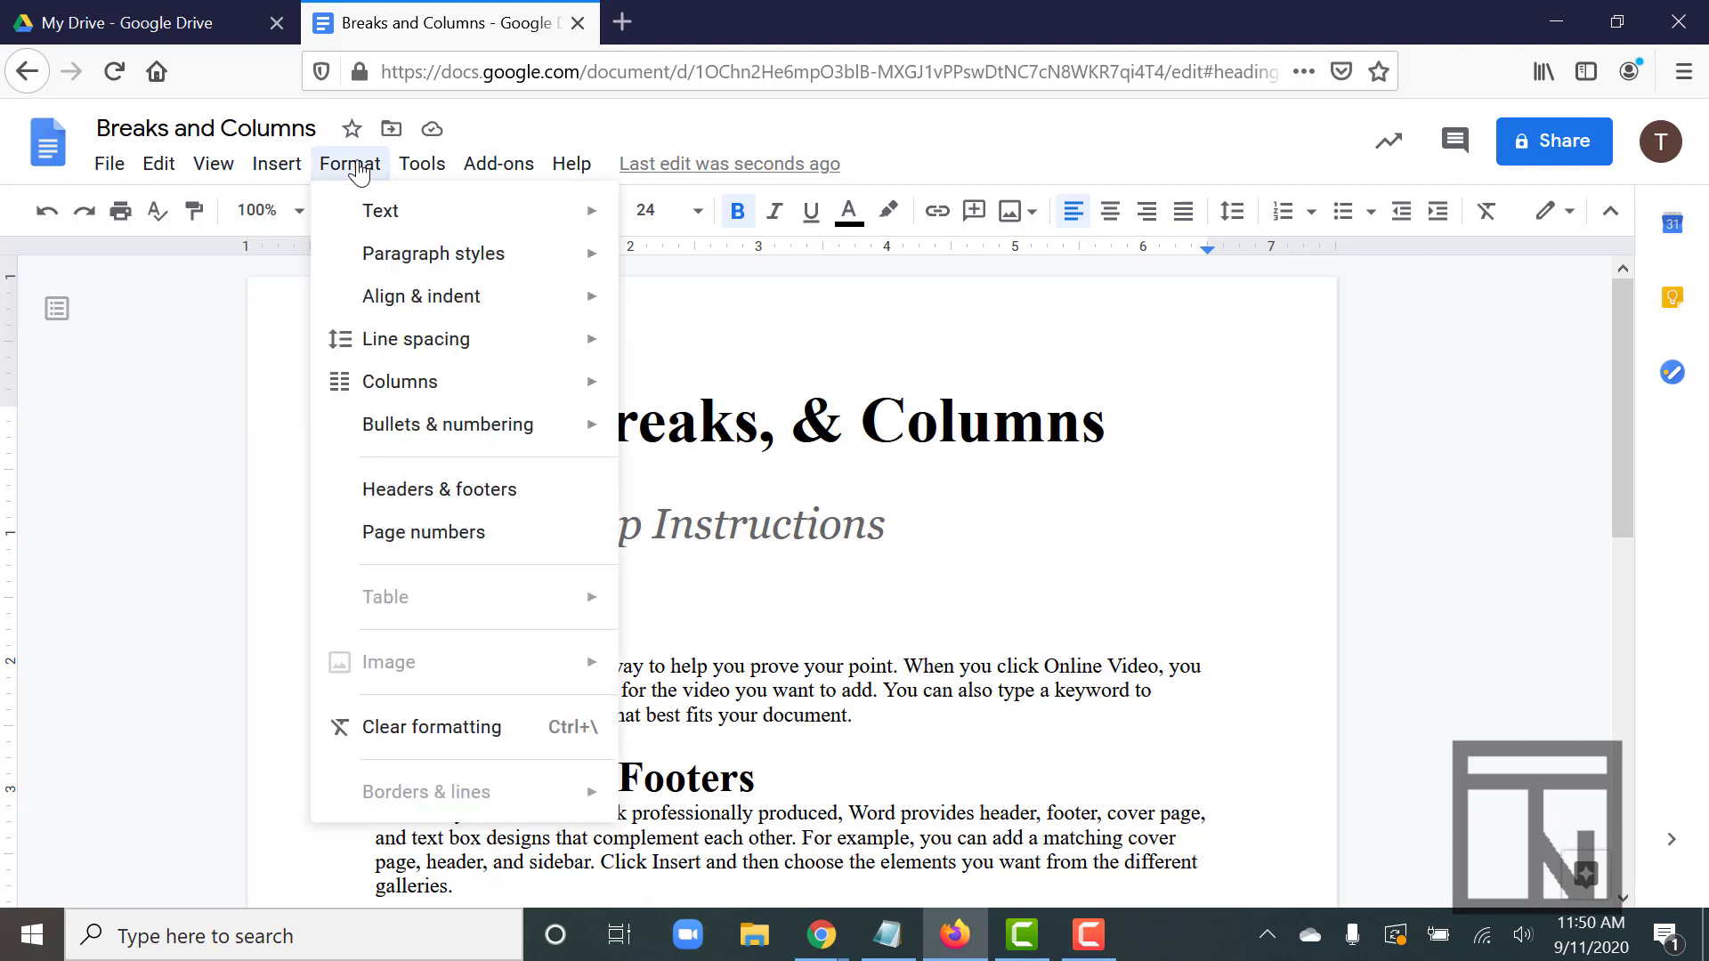
pyautogui.moveTo(420, 396)
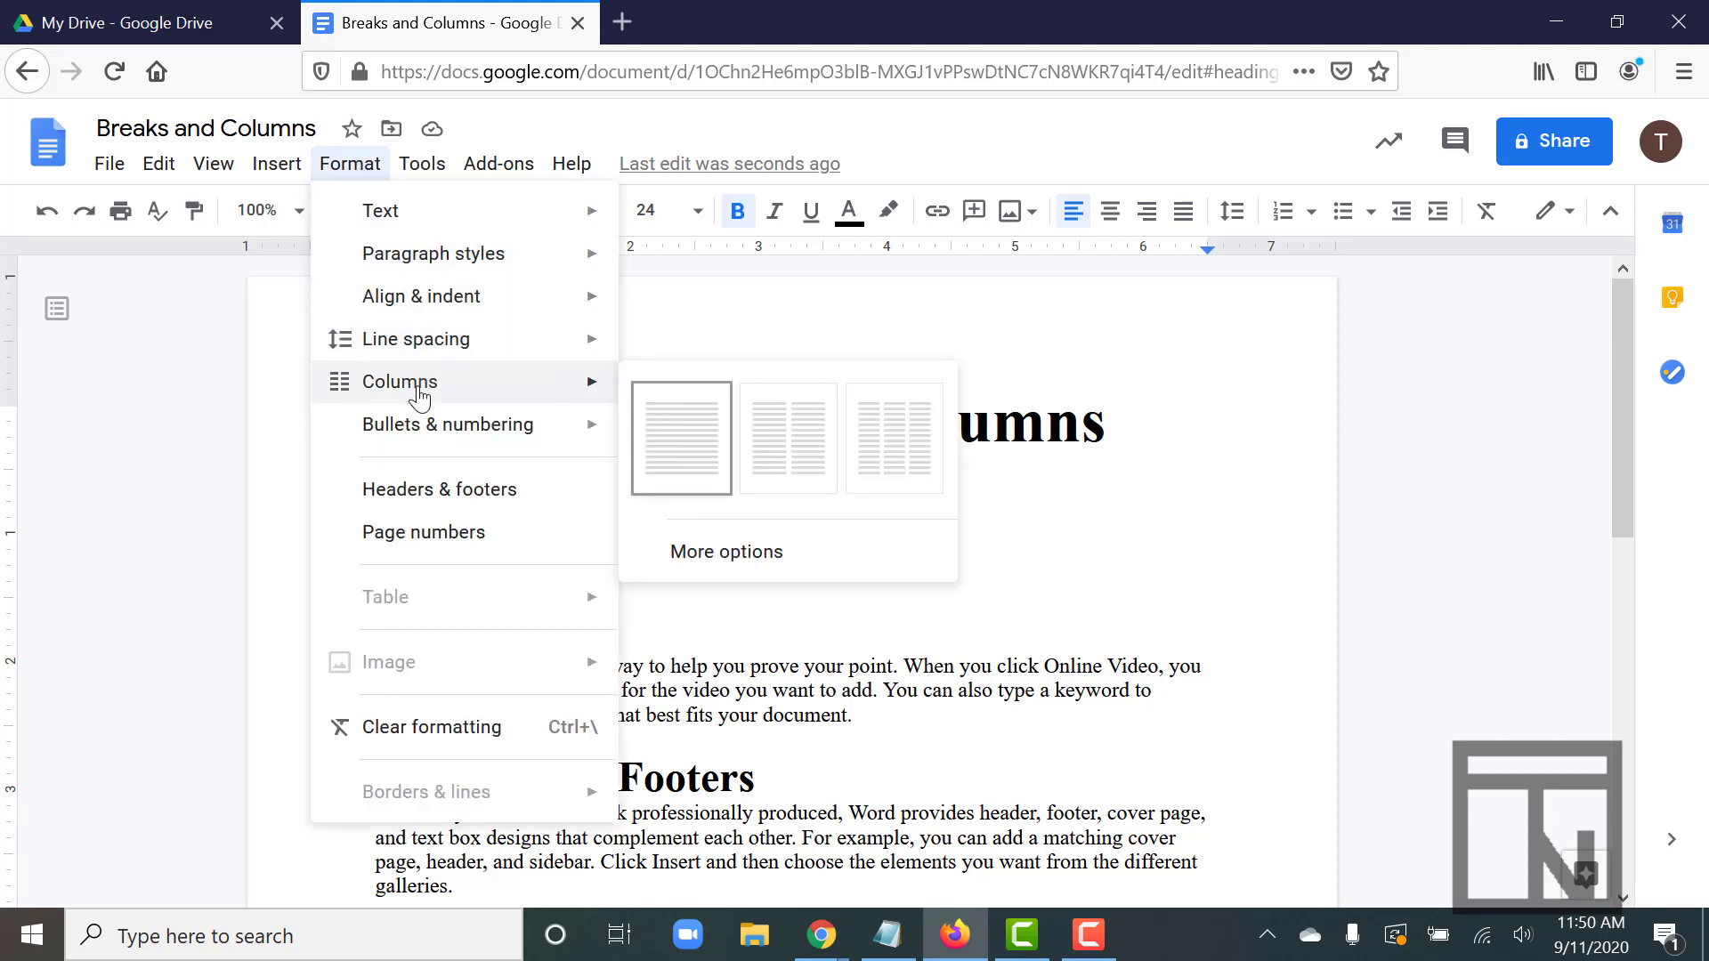
pyautogui.click(784, 455)
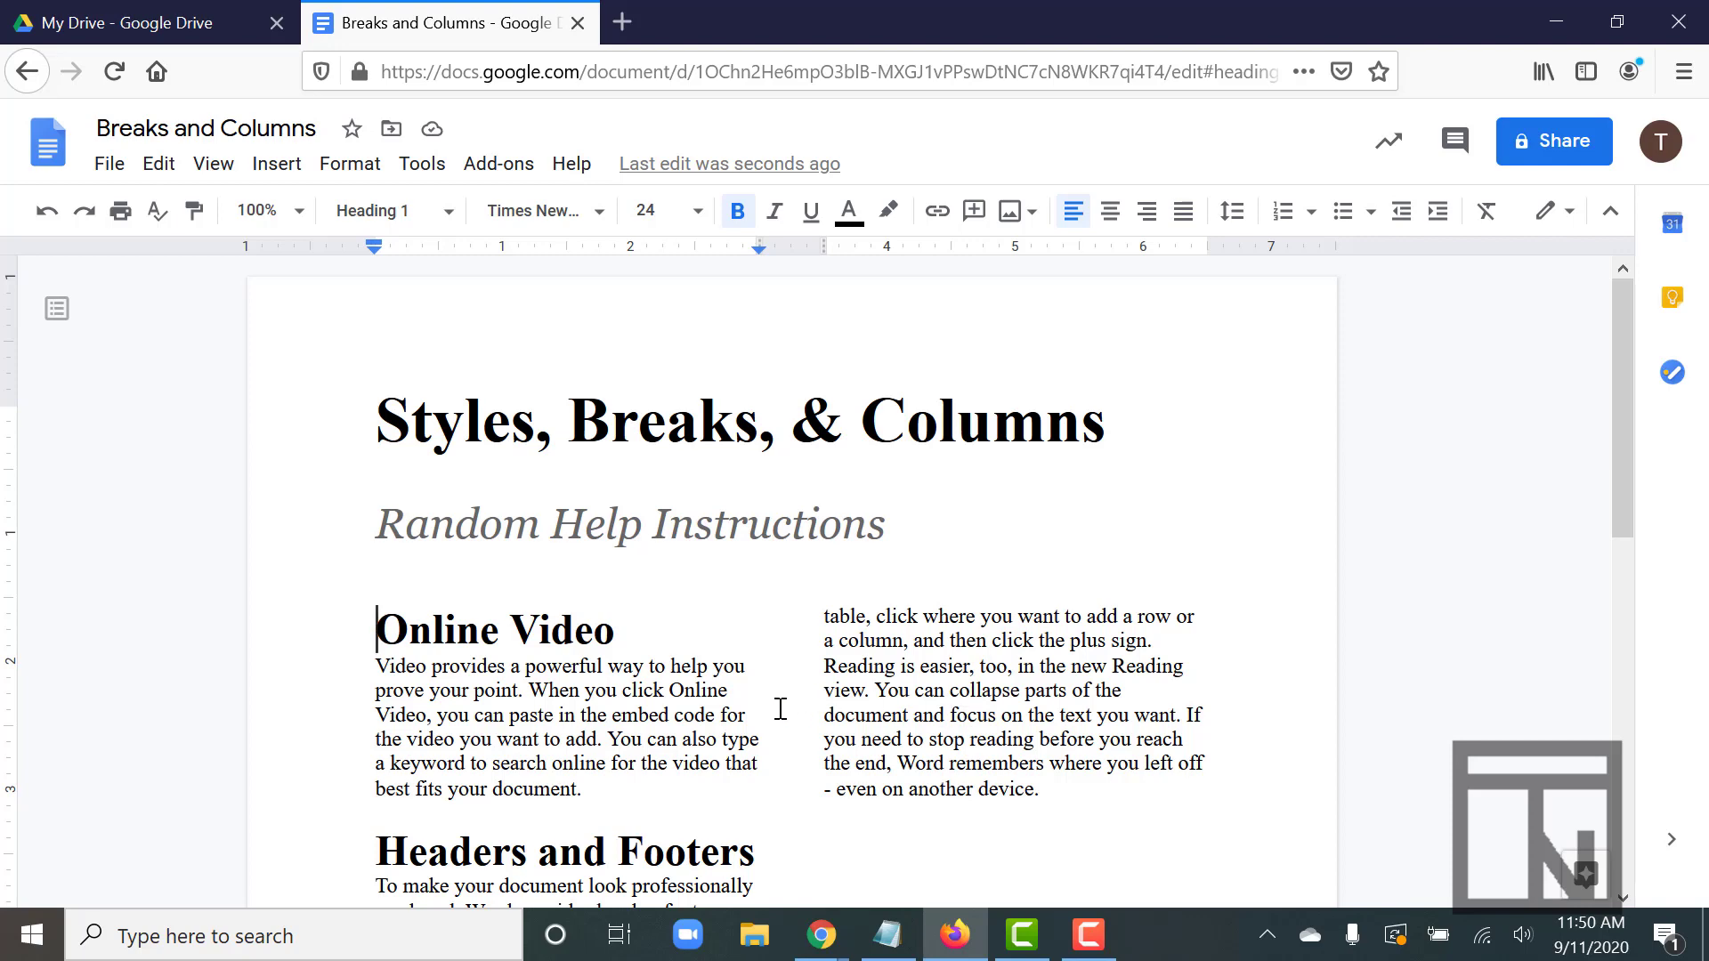
pyautogui.scroll(-4, 781, 708)
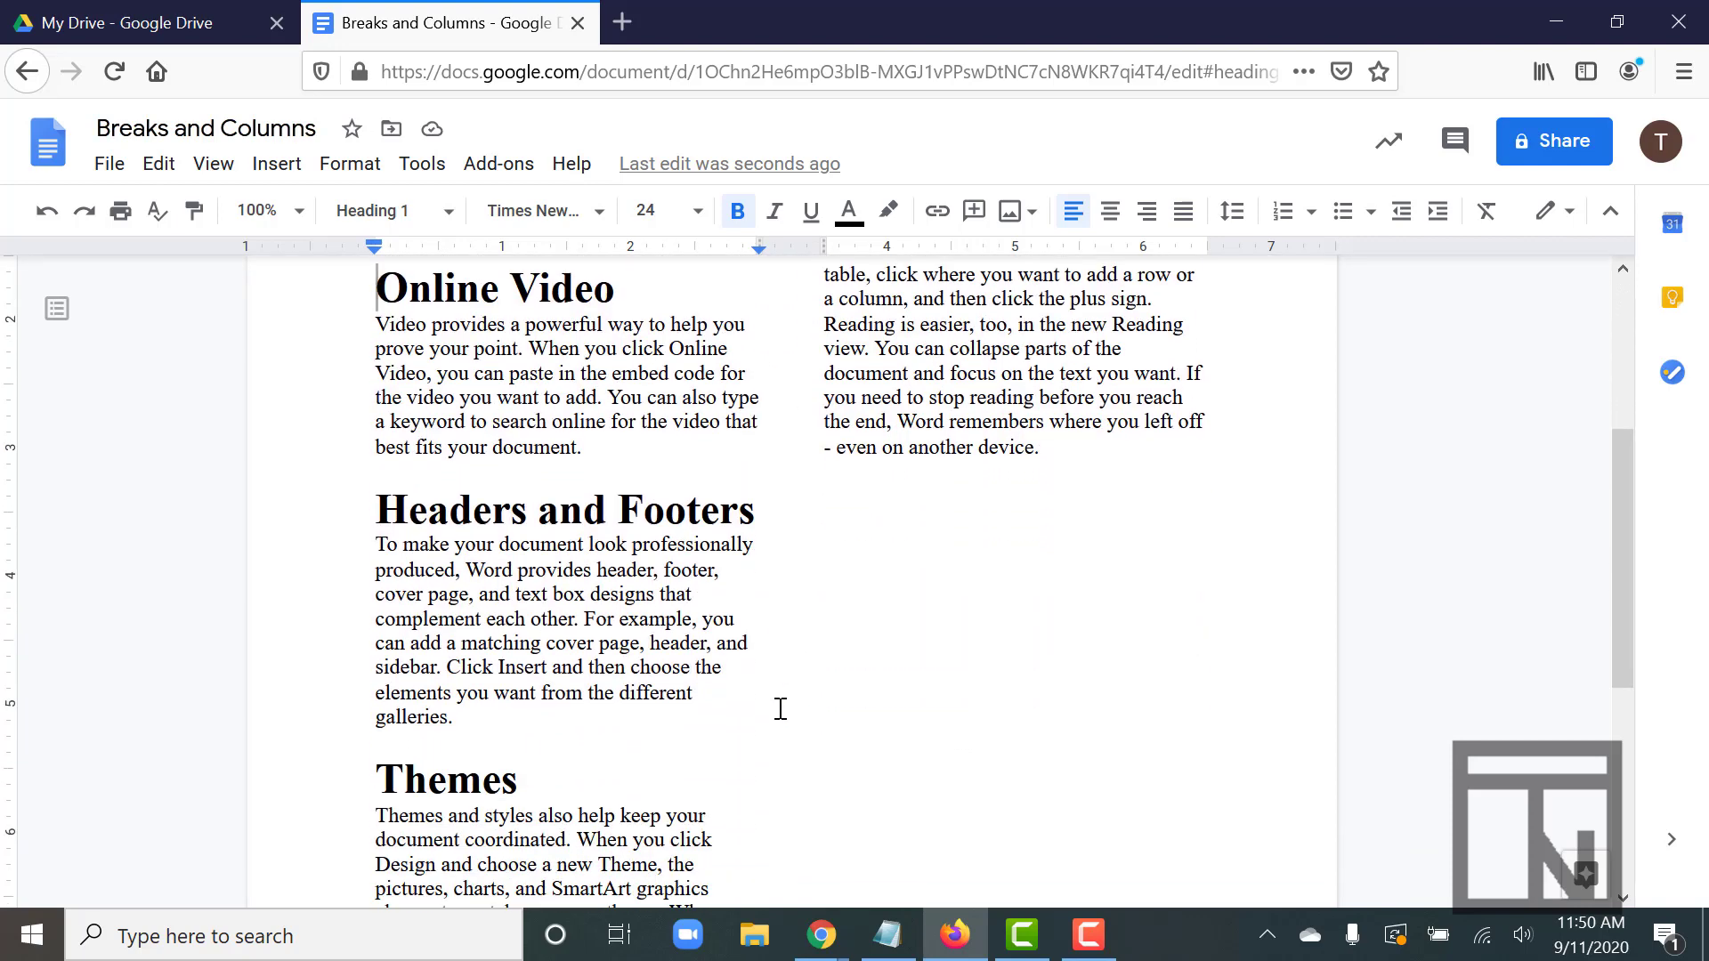
pyautogui.scroll(3, 781, 709)
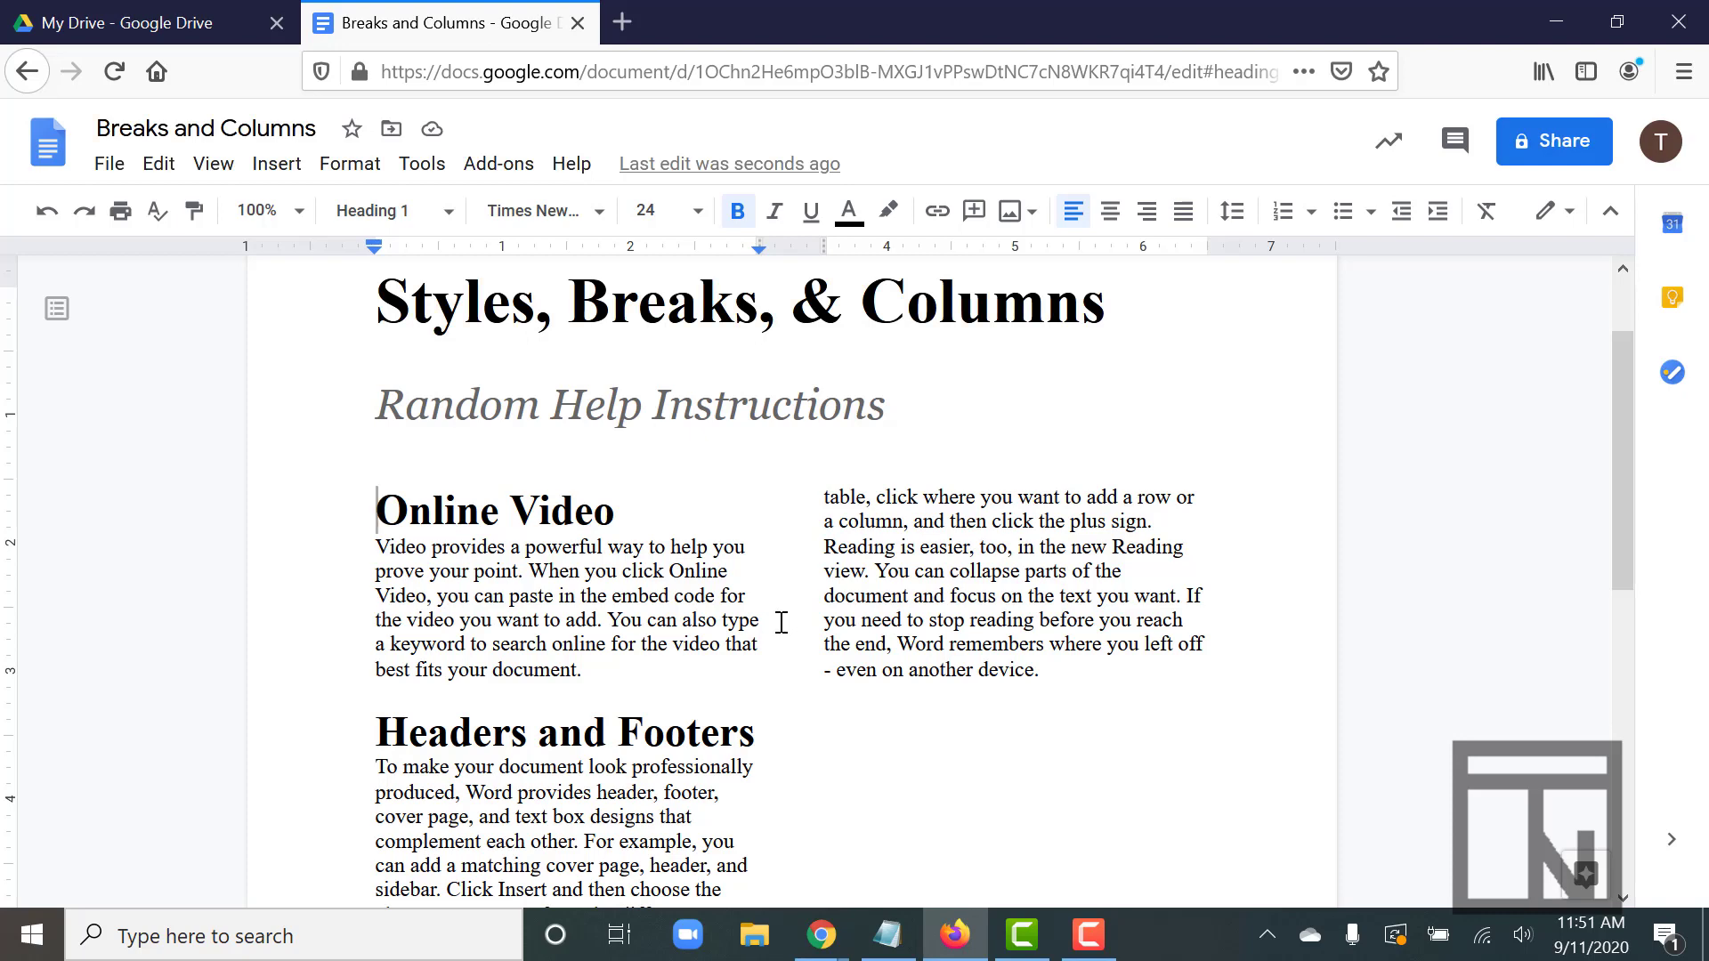
# - Turn on the line between columns in the column options for the two-column section
pyautogui.click(348, 165)
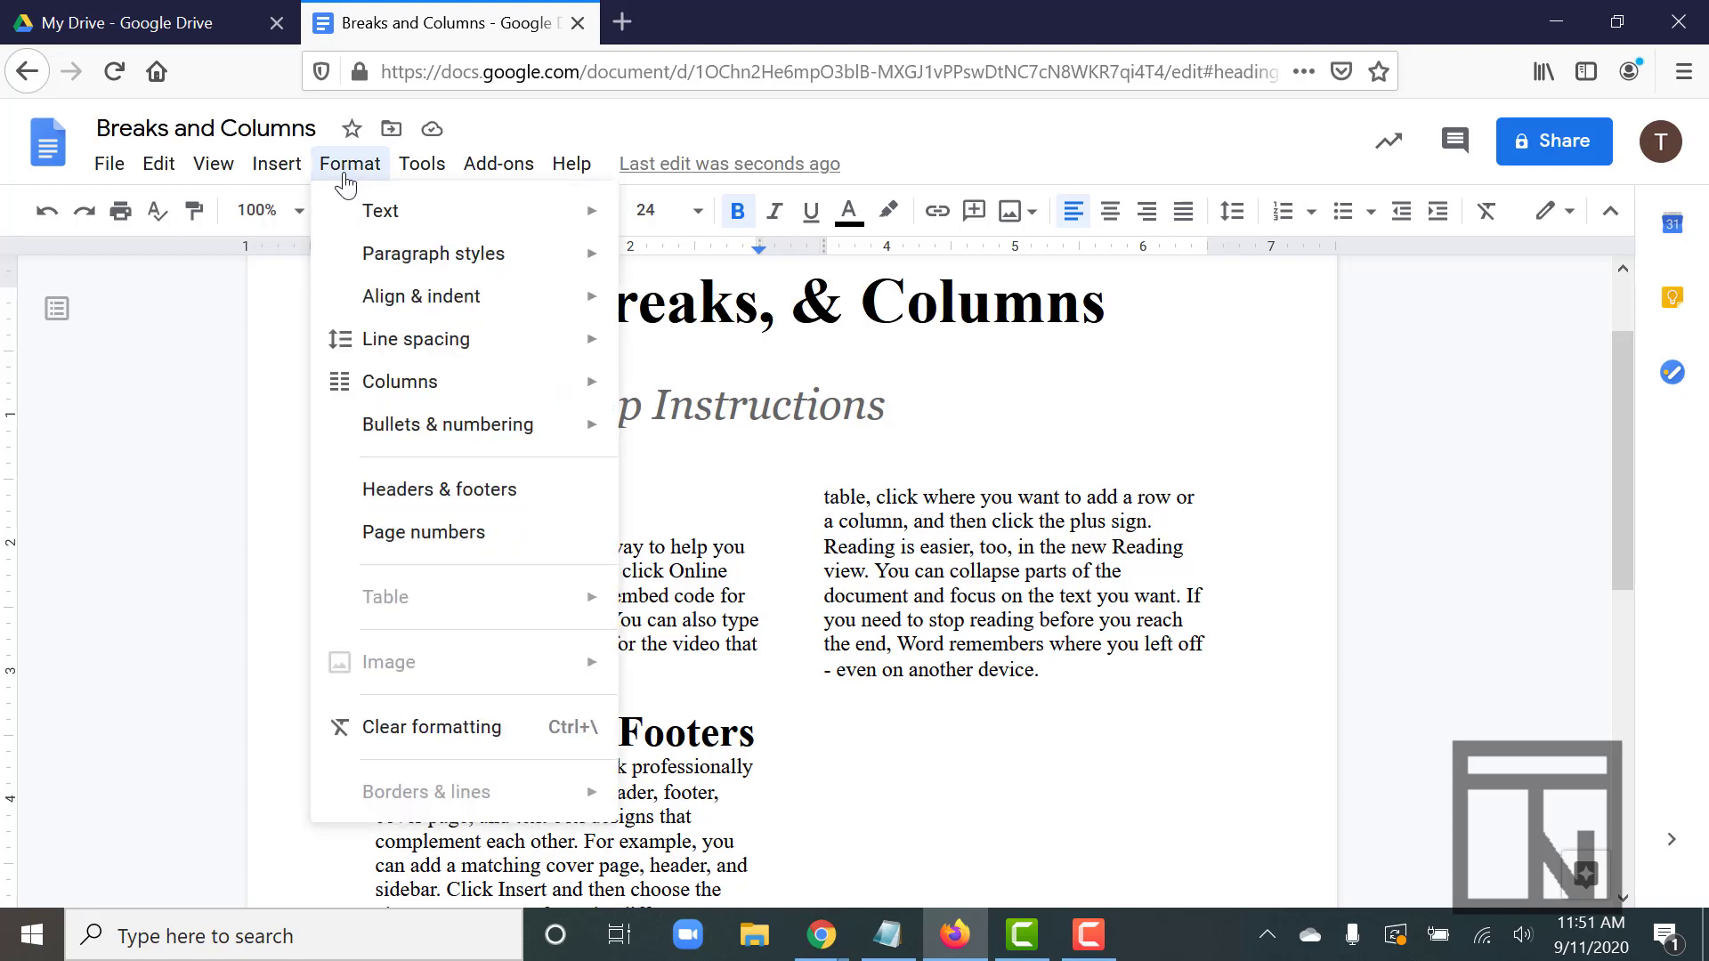
pyautogui.moveTo(409, 391)
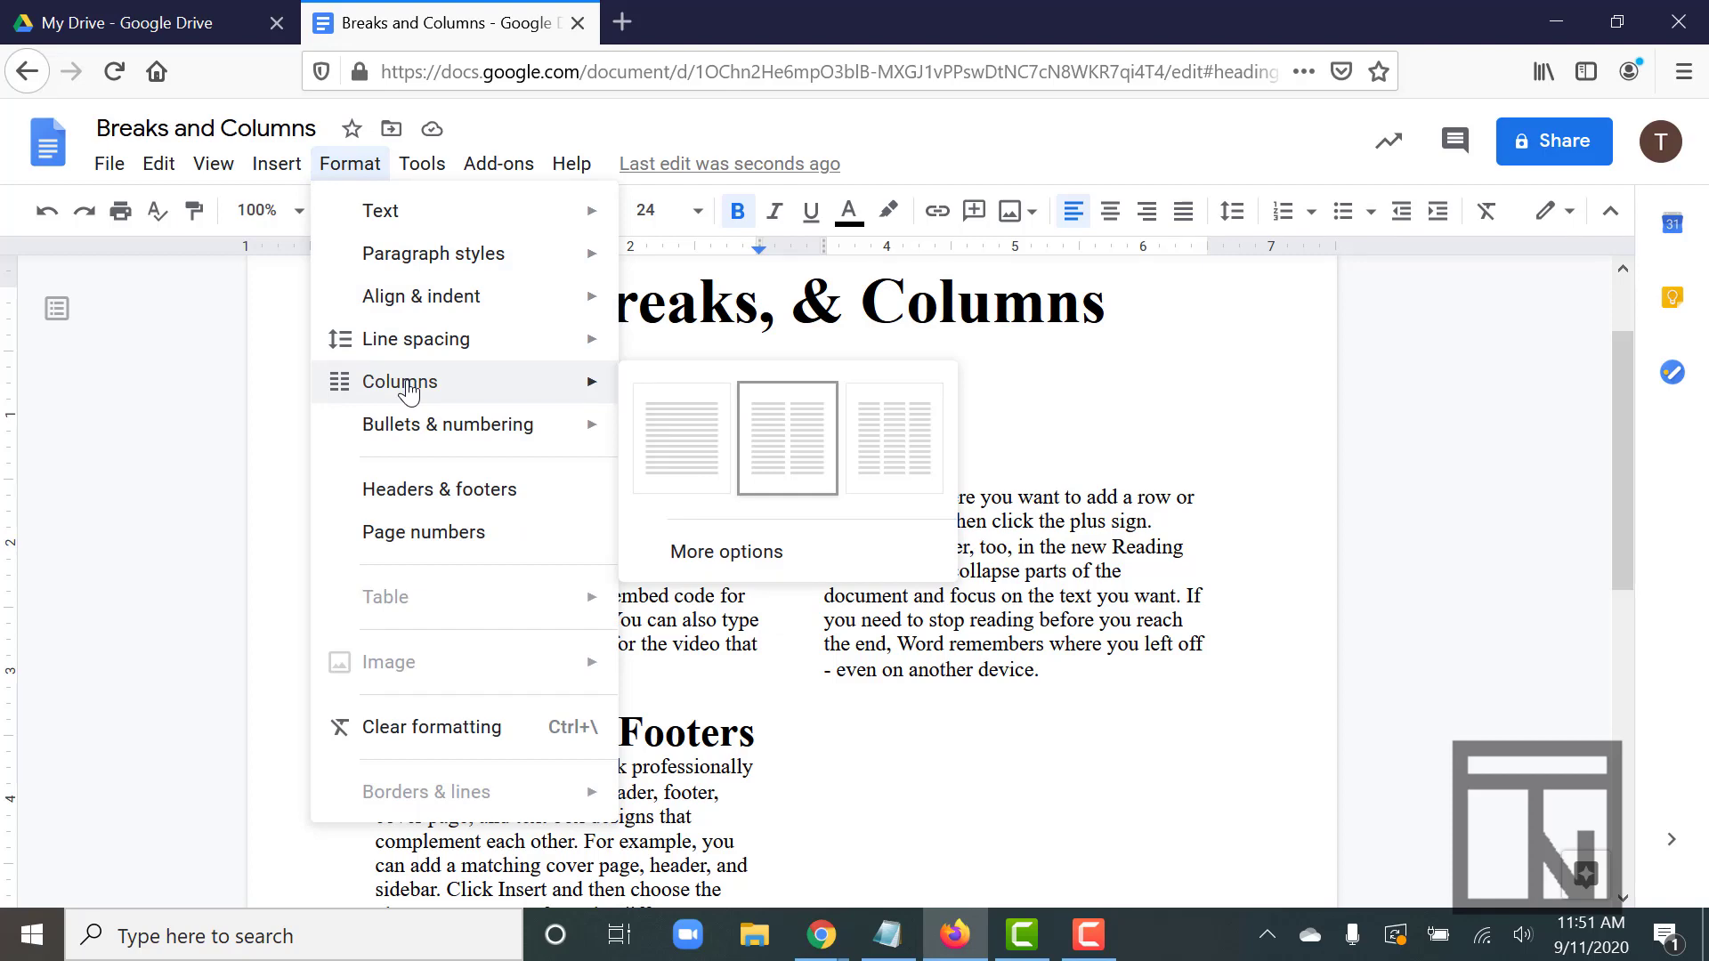
pyautogui.click(751, 555)
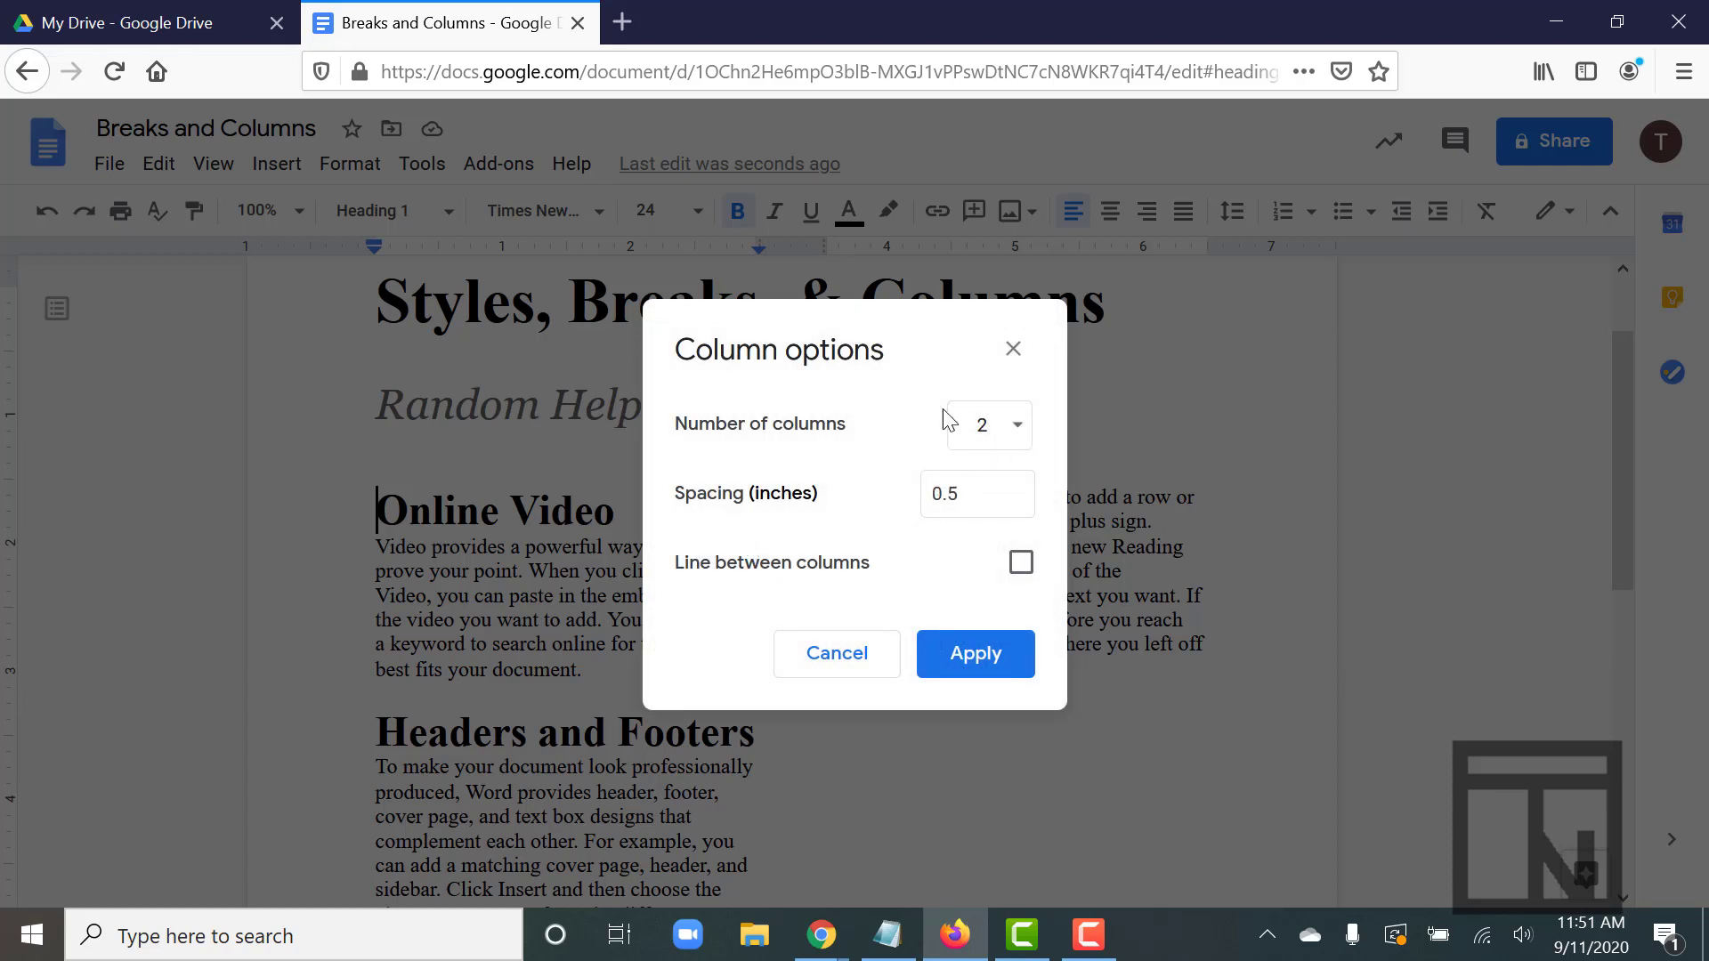
pyautogui.click(1021, 563)
pyautogui.click(974, 655)
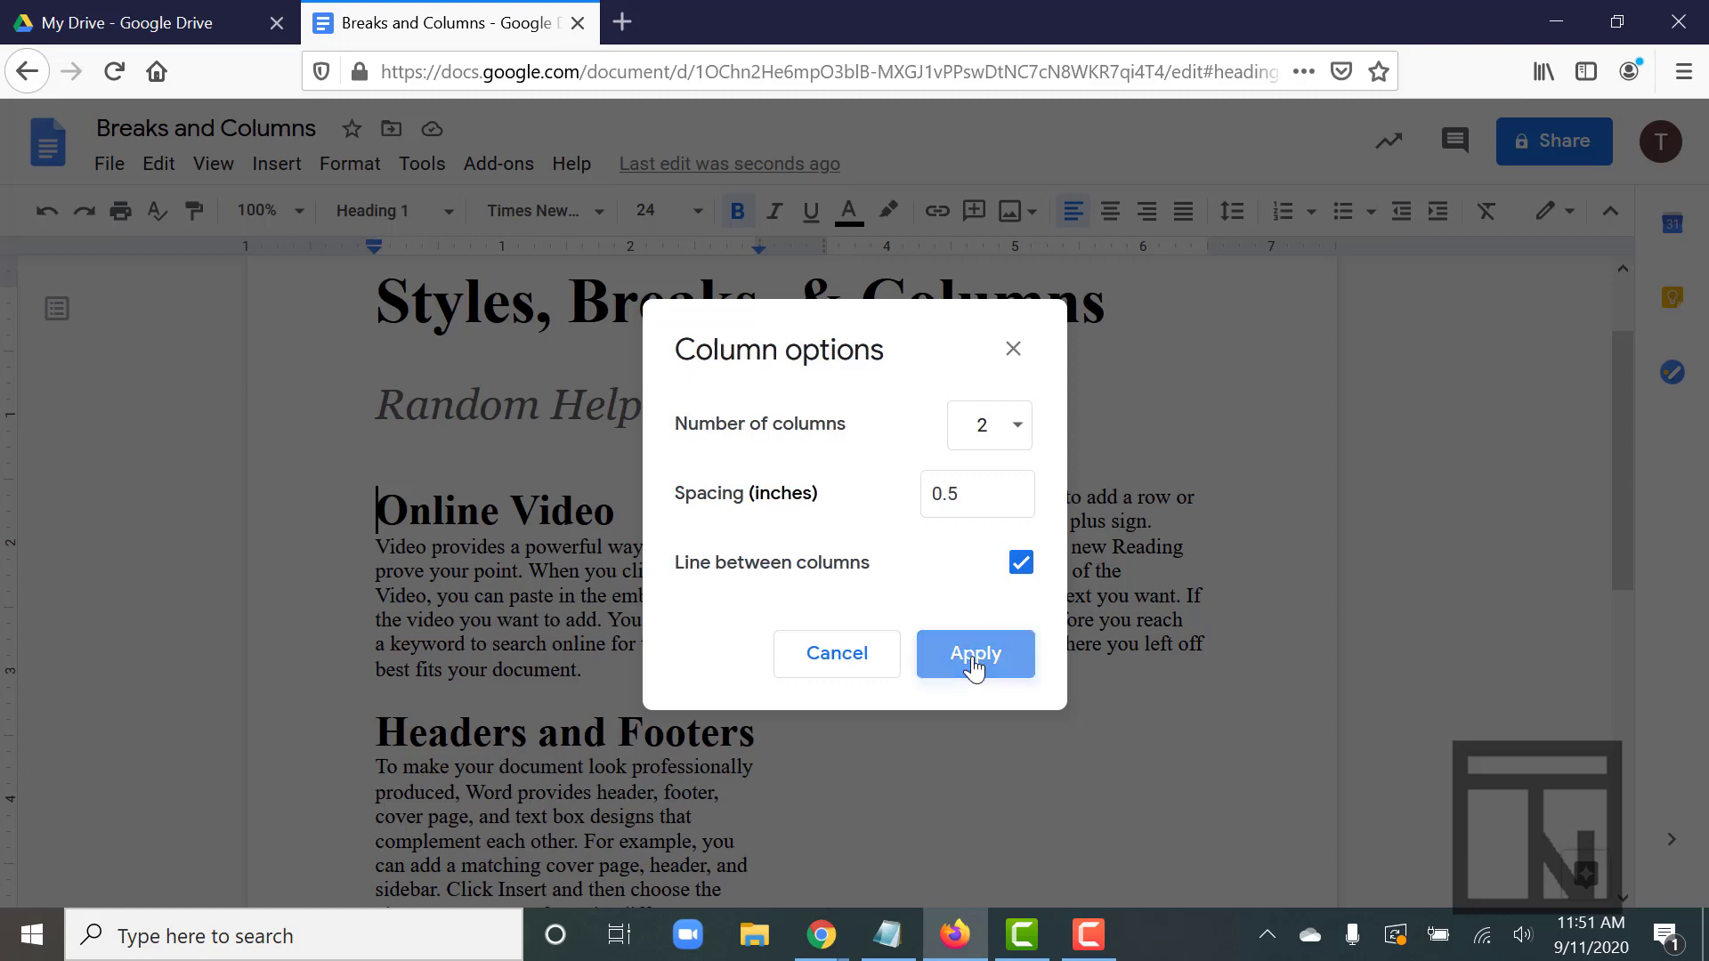
# - Examine how the body text flows from the first column into the second and where the "Cool New Buttons" paragraph splits
pyautogui.scroll(-7, 960, 598)
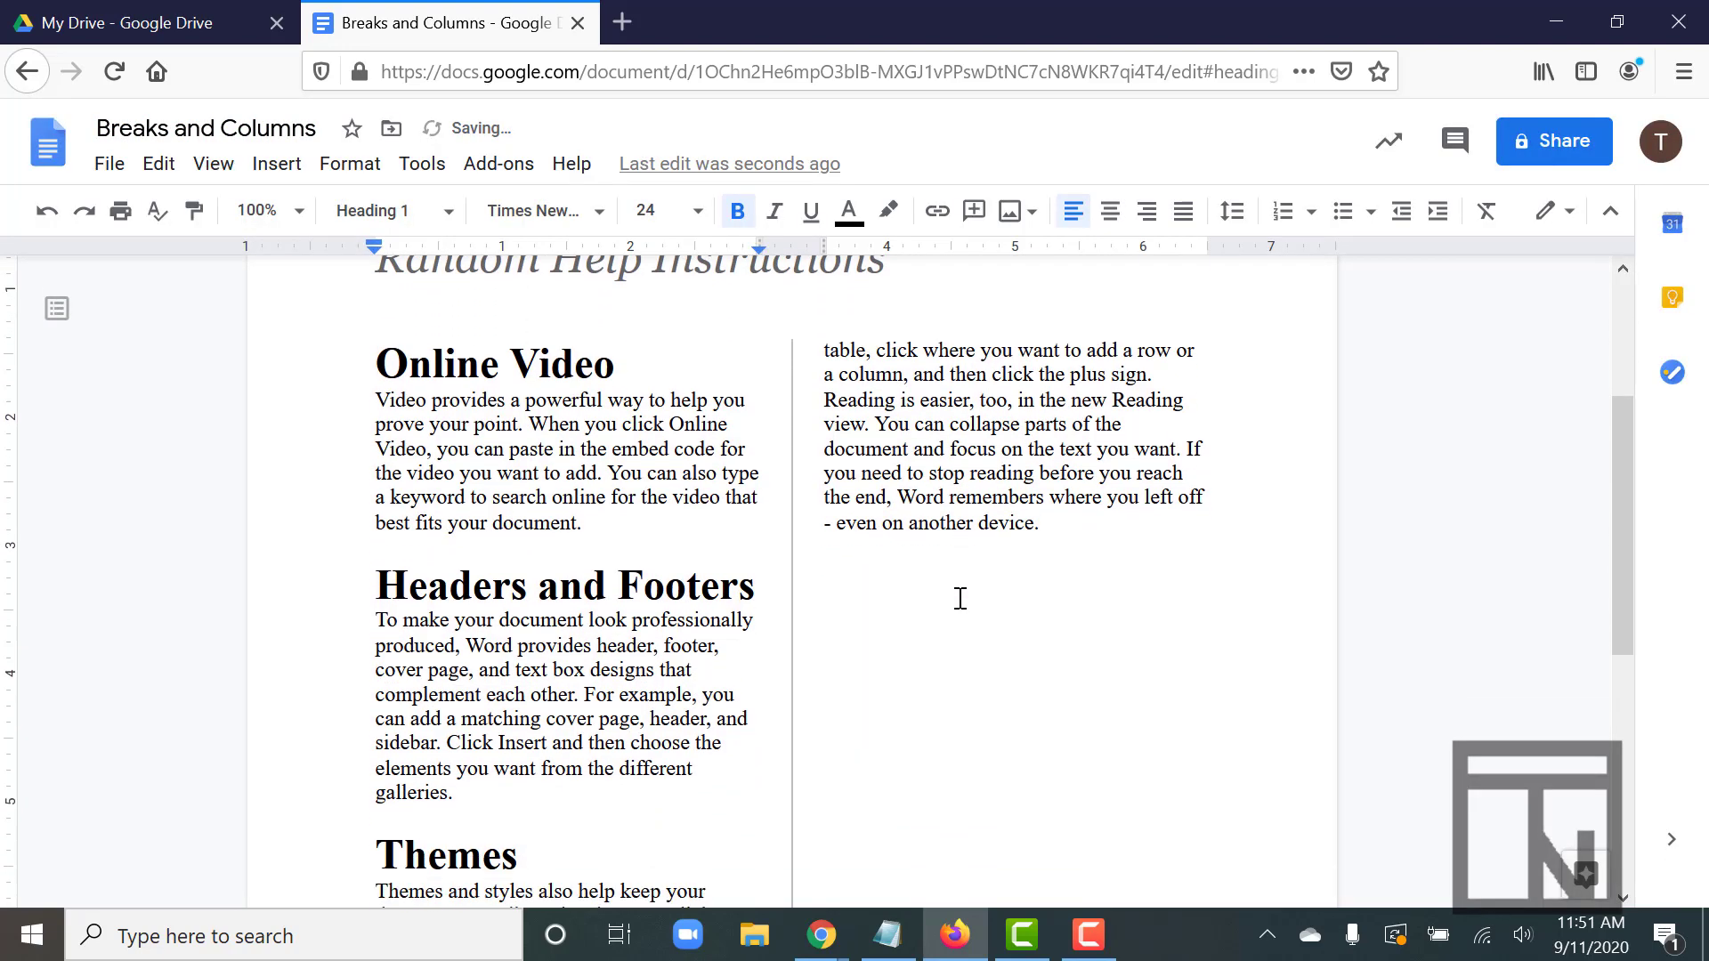
pyautogui.scroll(5, 960, 598)
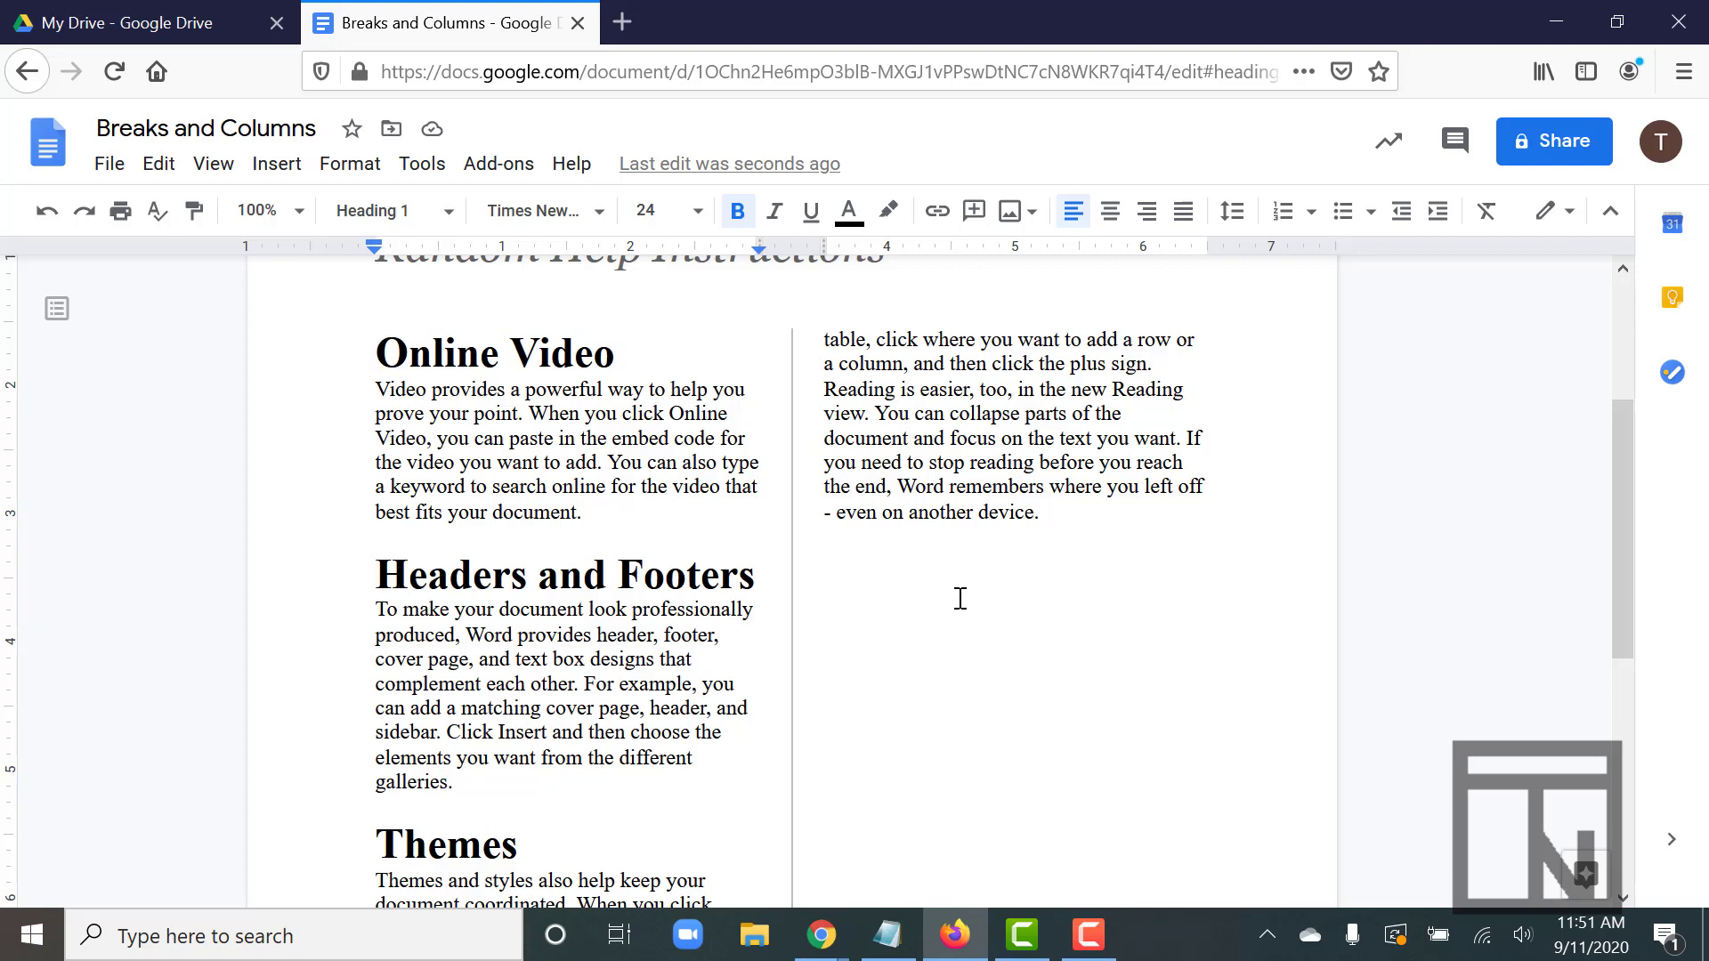
pyautogui.scroll(-6, 960, 598)
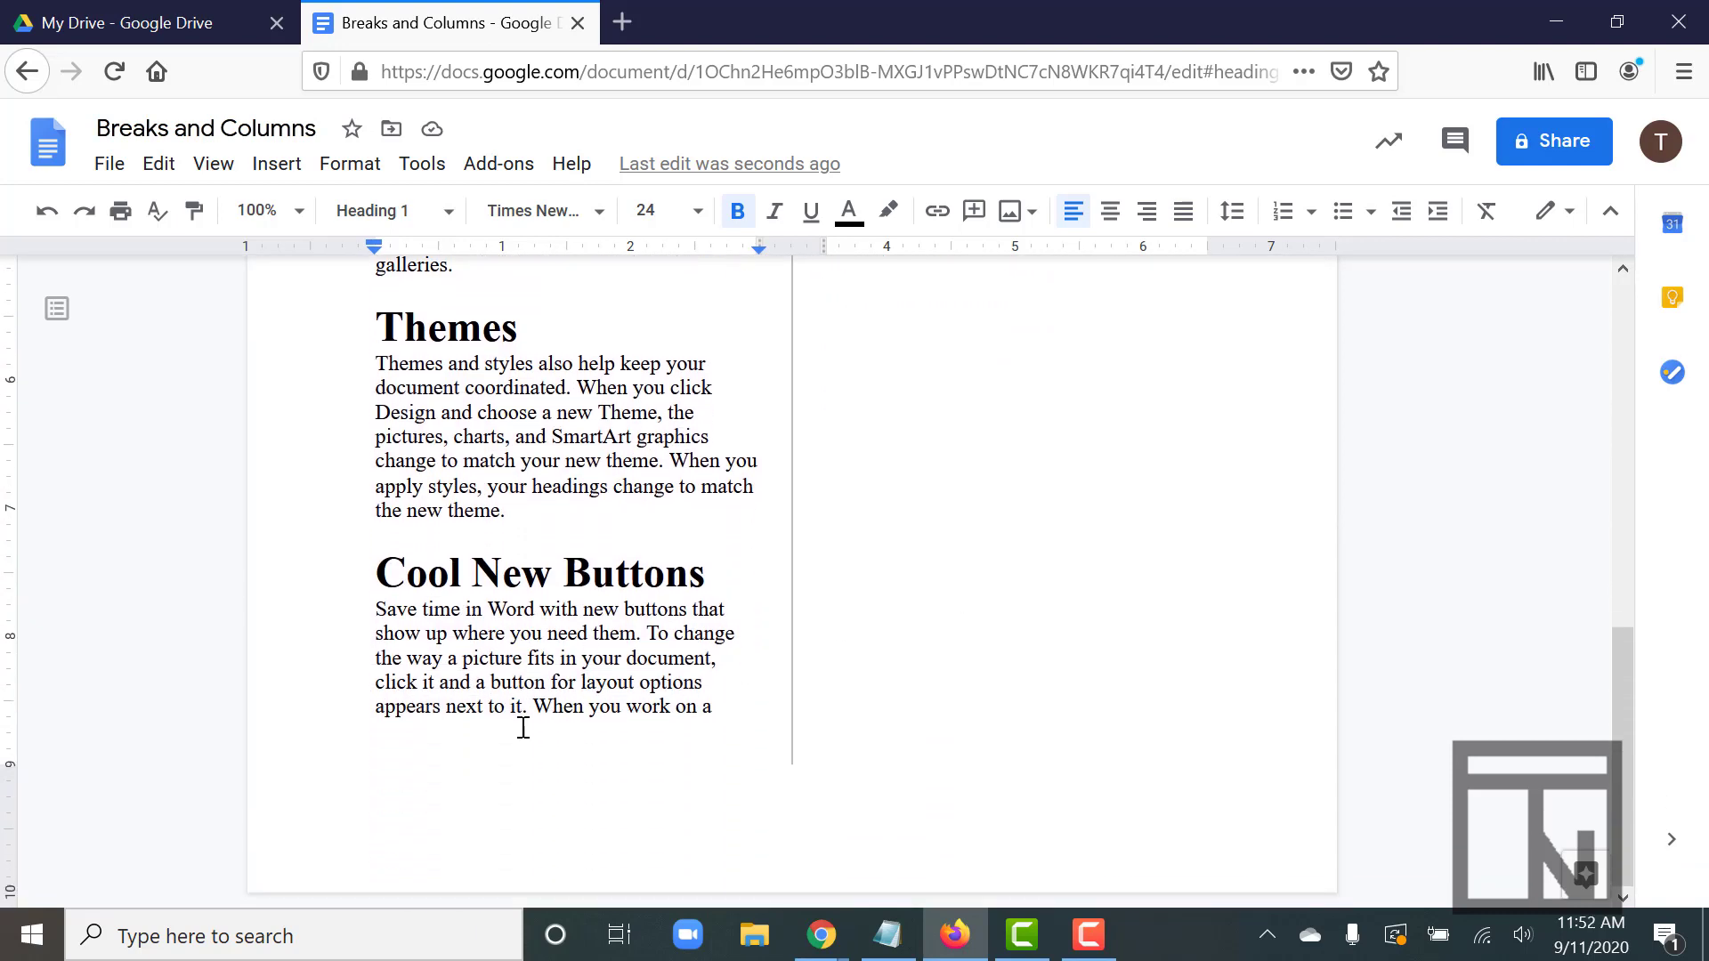
pyautogui.scroll(6, 778, 579)
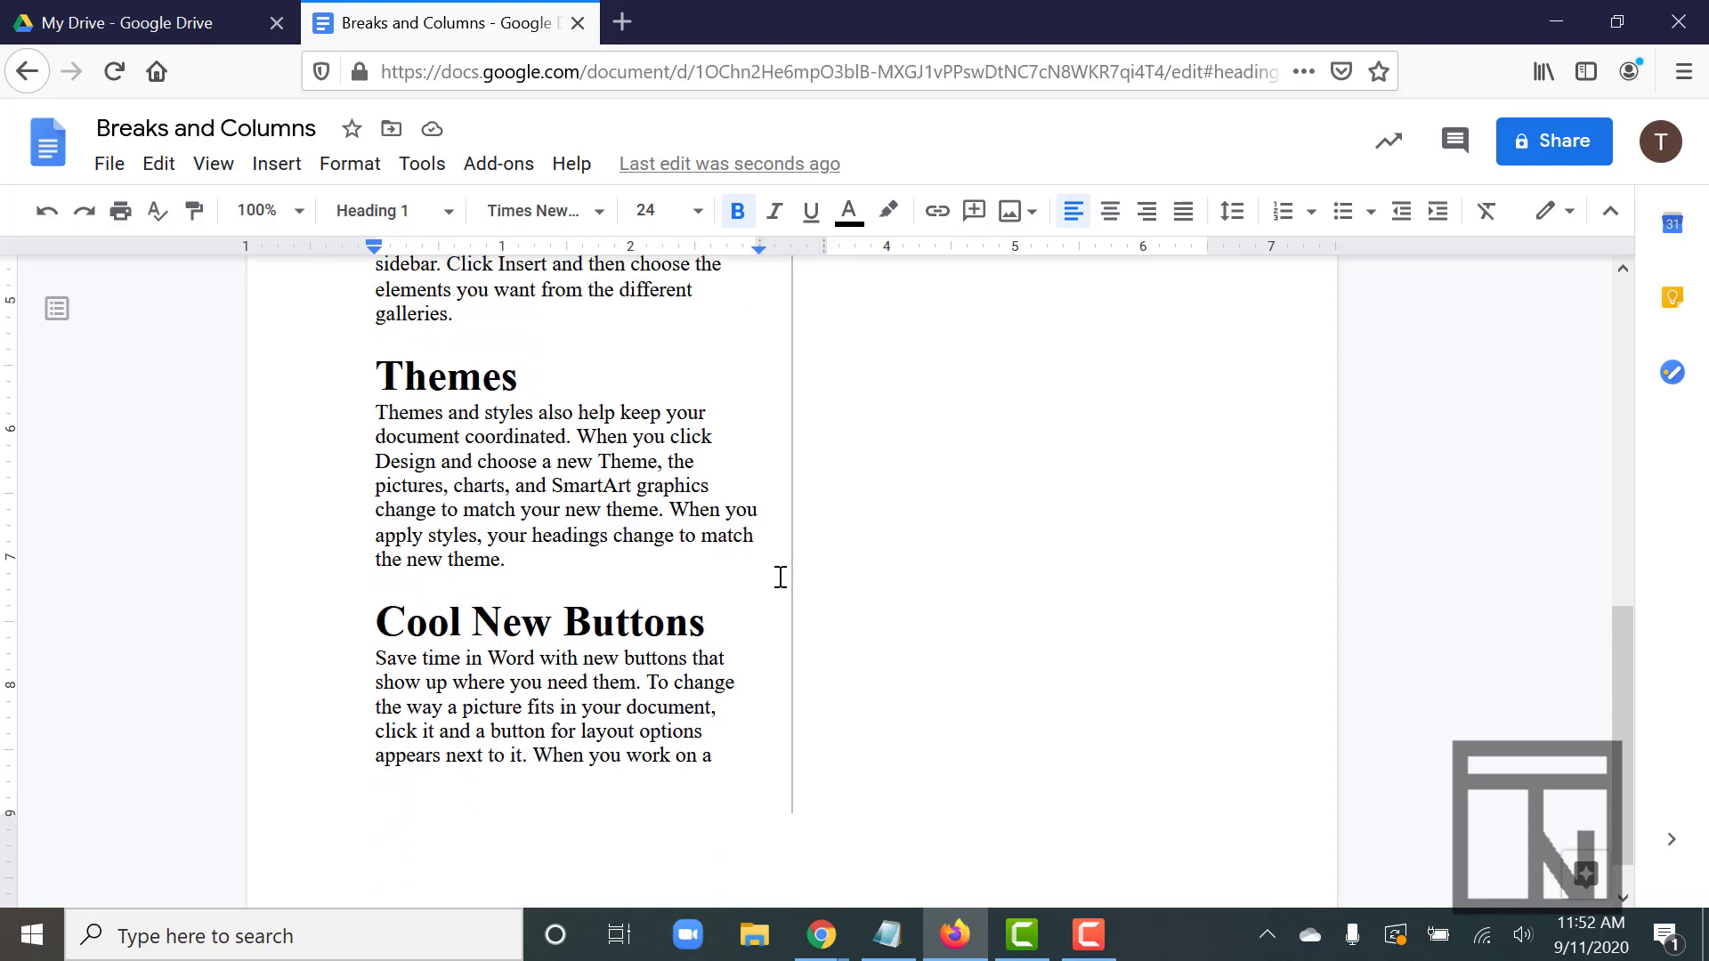
pyautogui.scroll(-3, 843, 676)
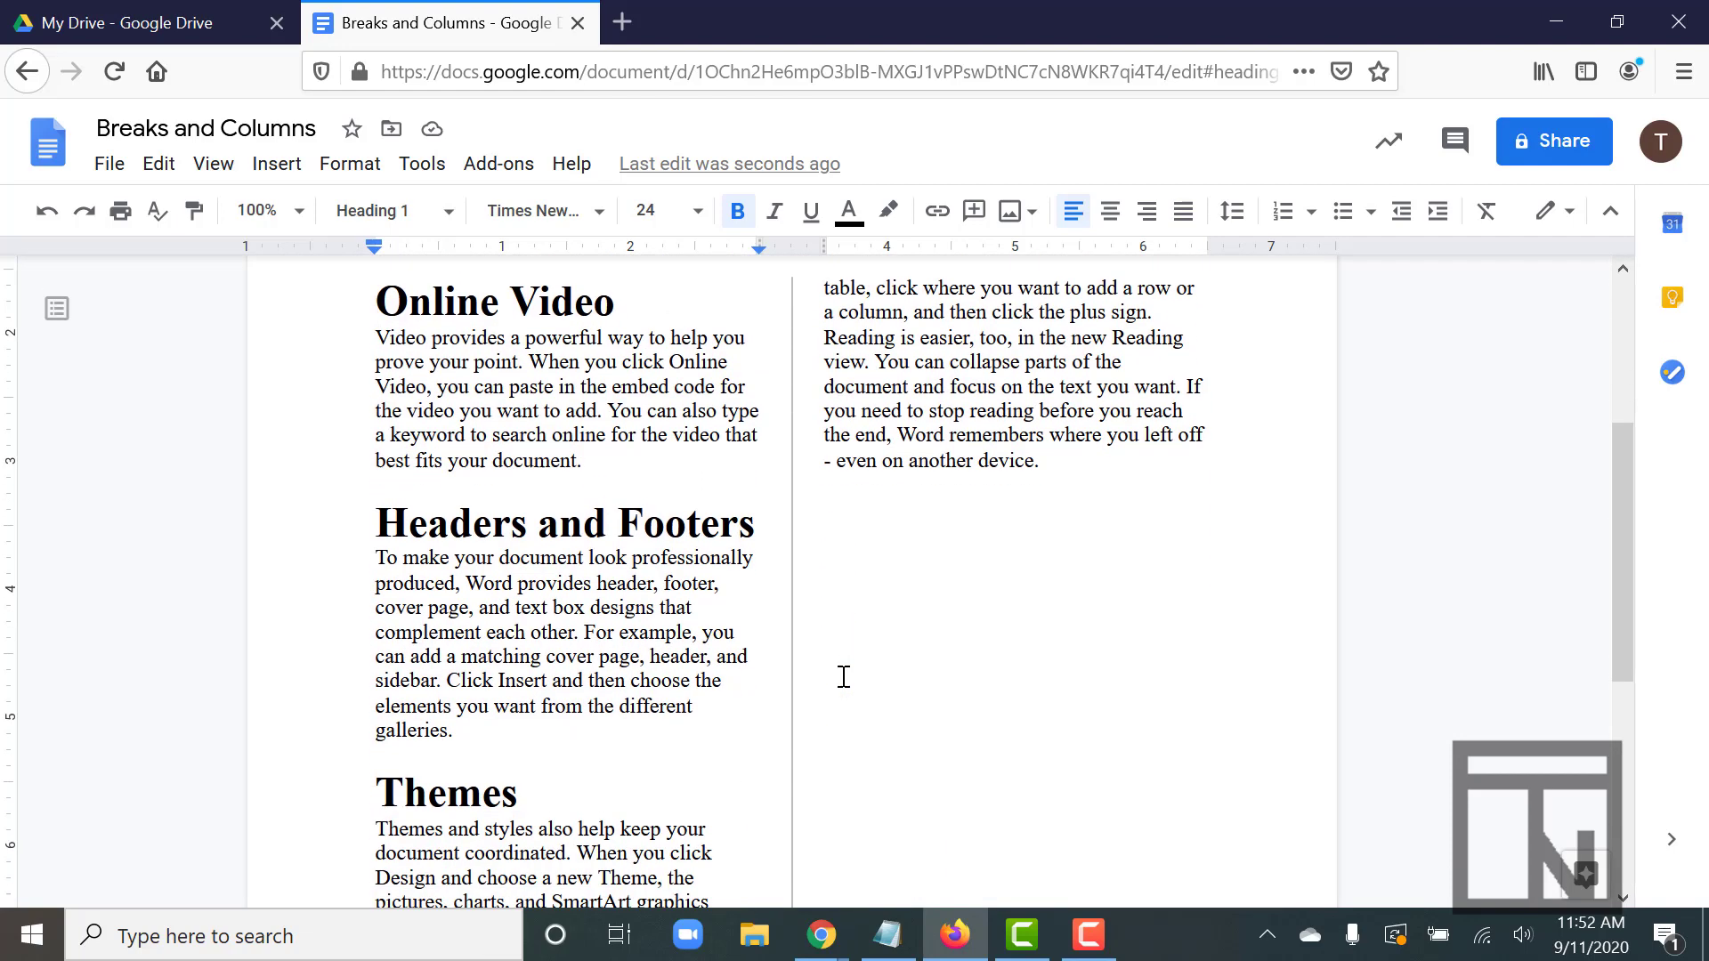
pyautogui.scroll(-1, 828, 699)
pyautogui.scroll(-1, 823, 710)
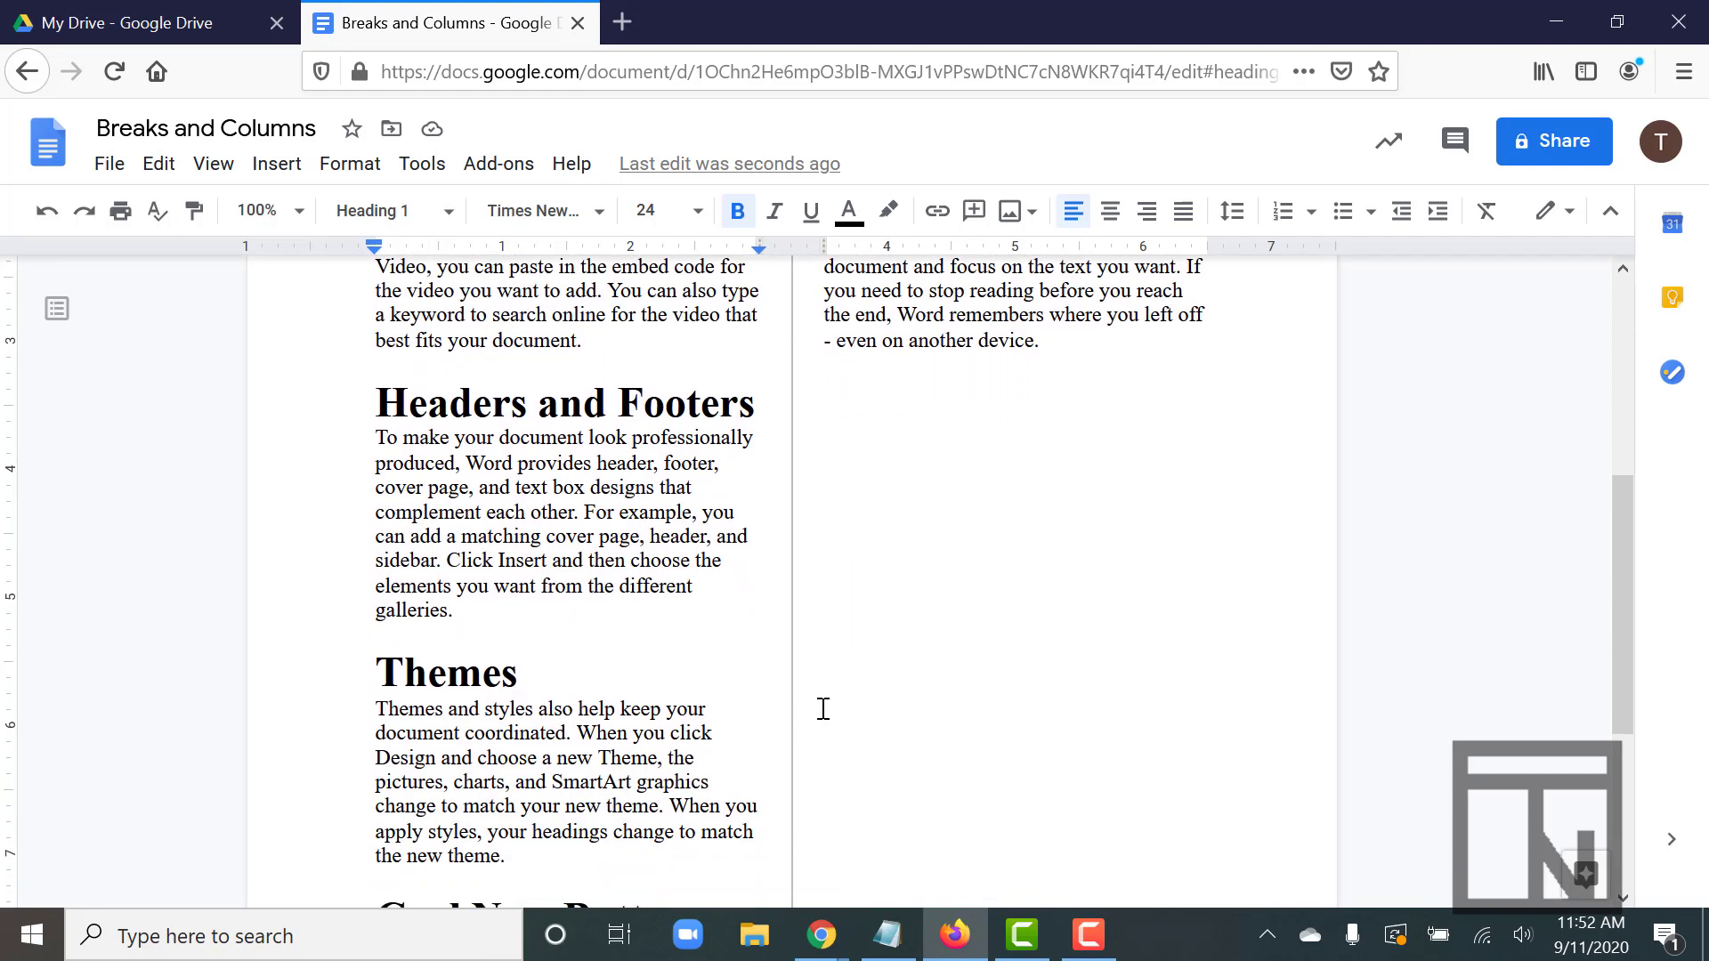
pyautogui.scroll(5, 823, 709)
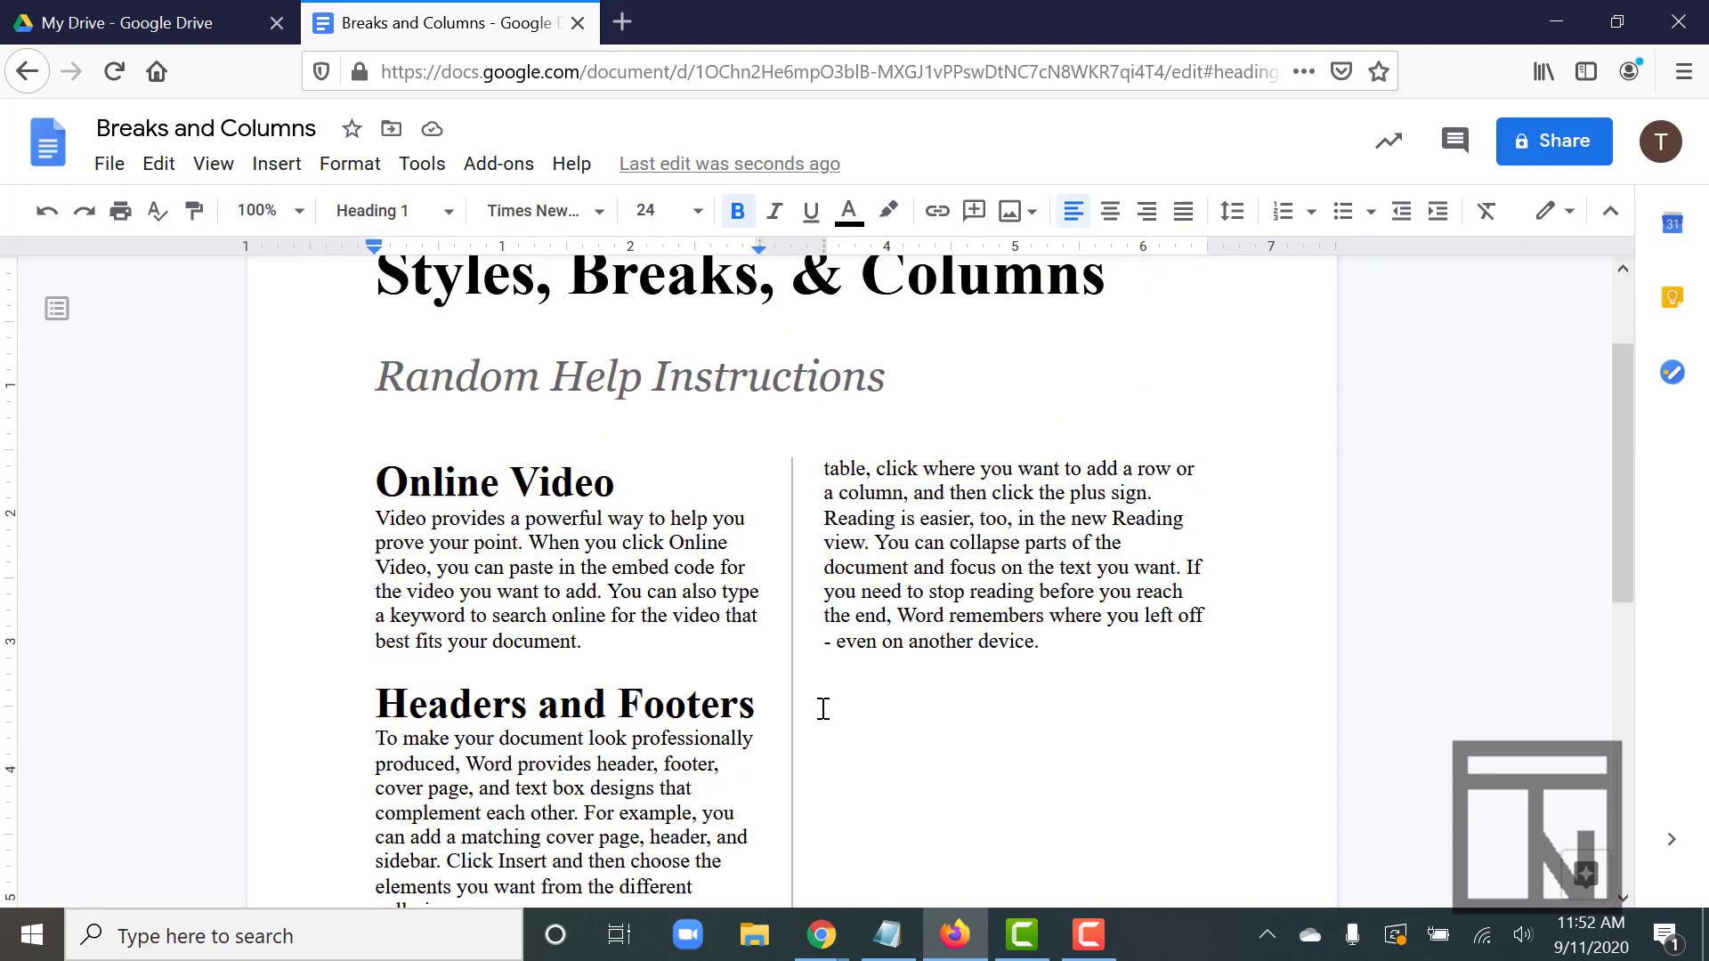
pyautogui.scroll(-3, 515, 640)
pyautogui.scroll(-6, 514, 646)
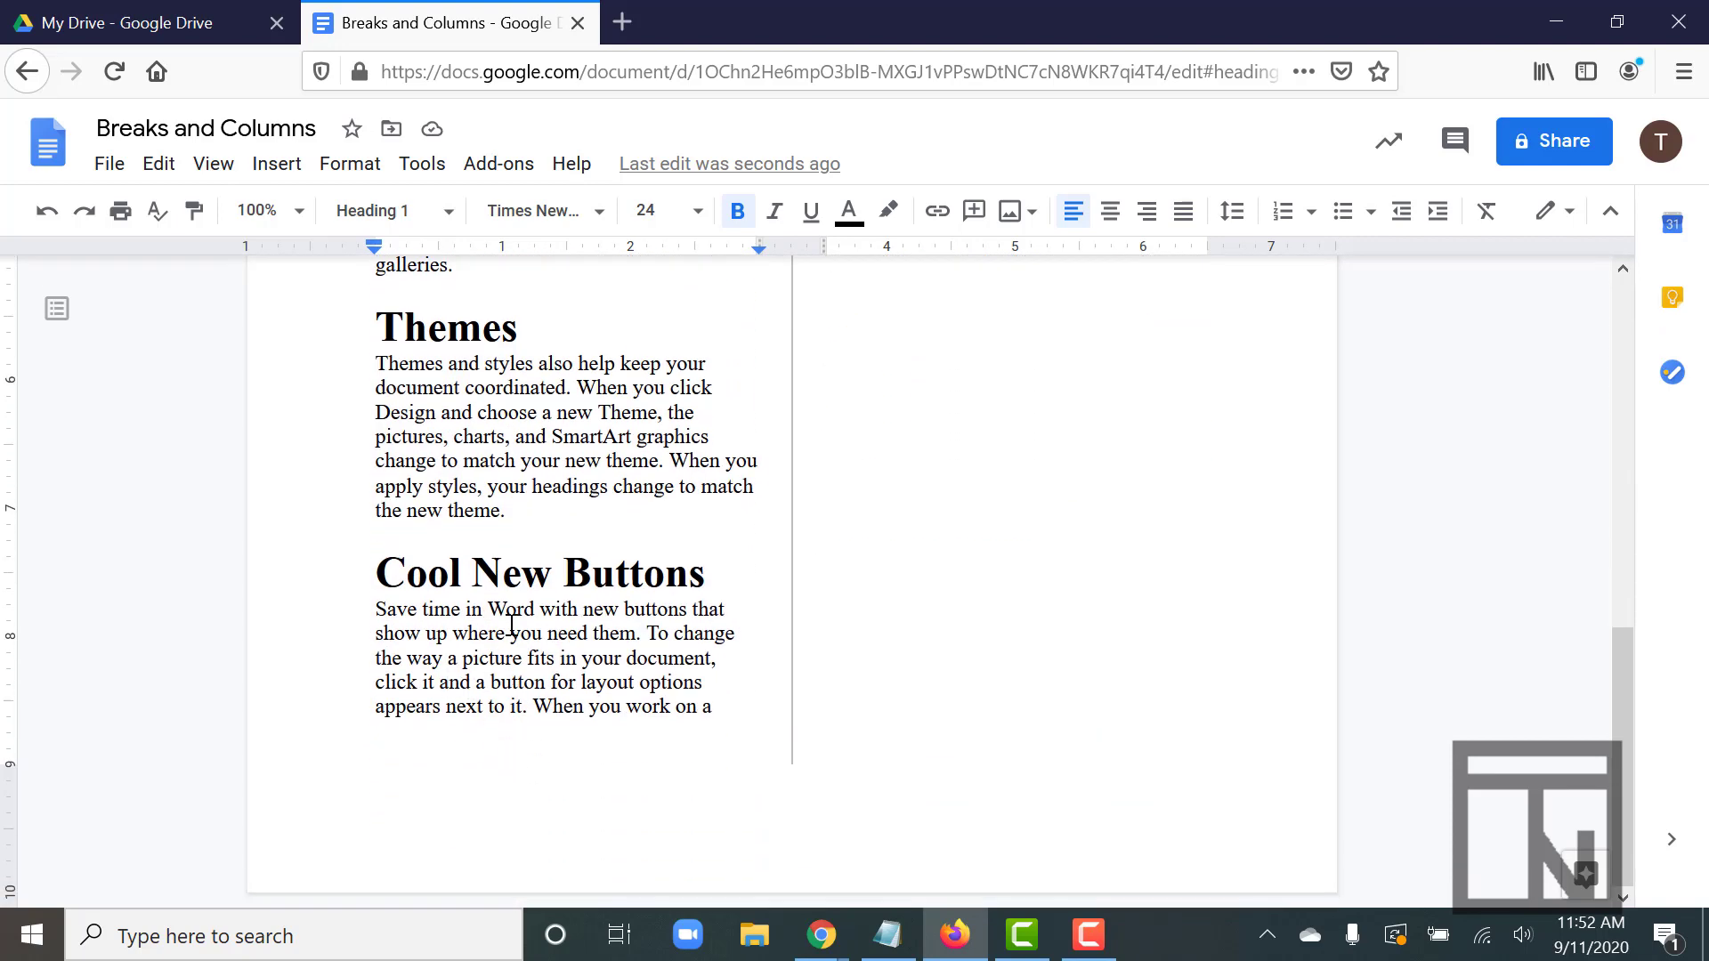
pyautogui.scroll(7, 501, 610)
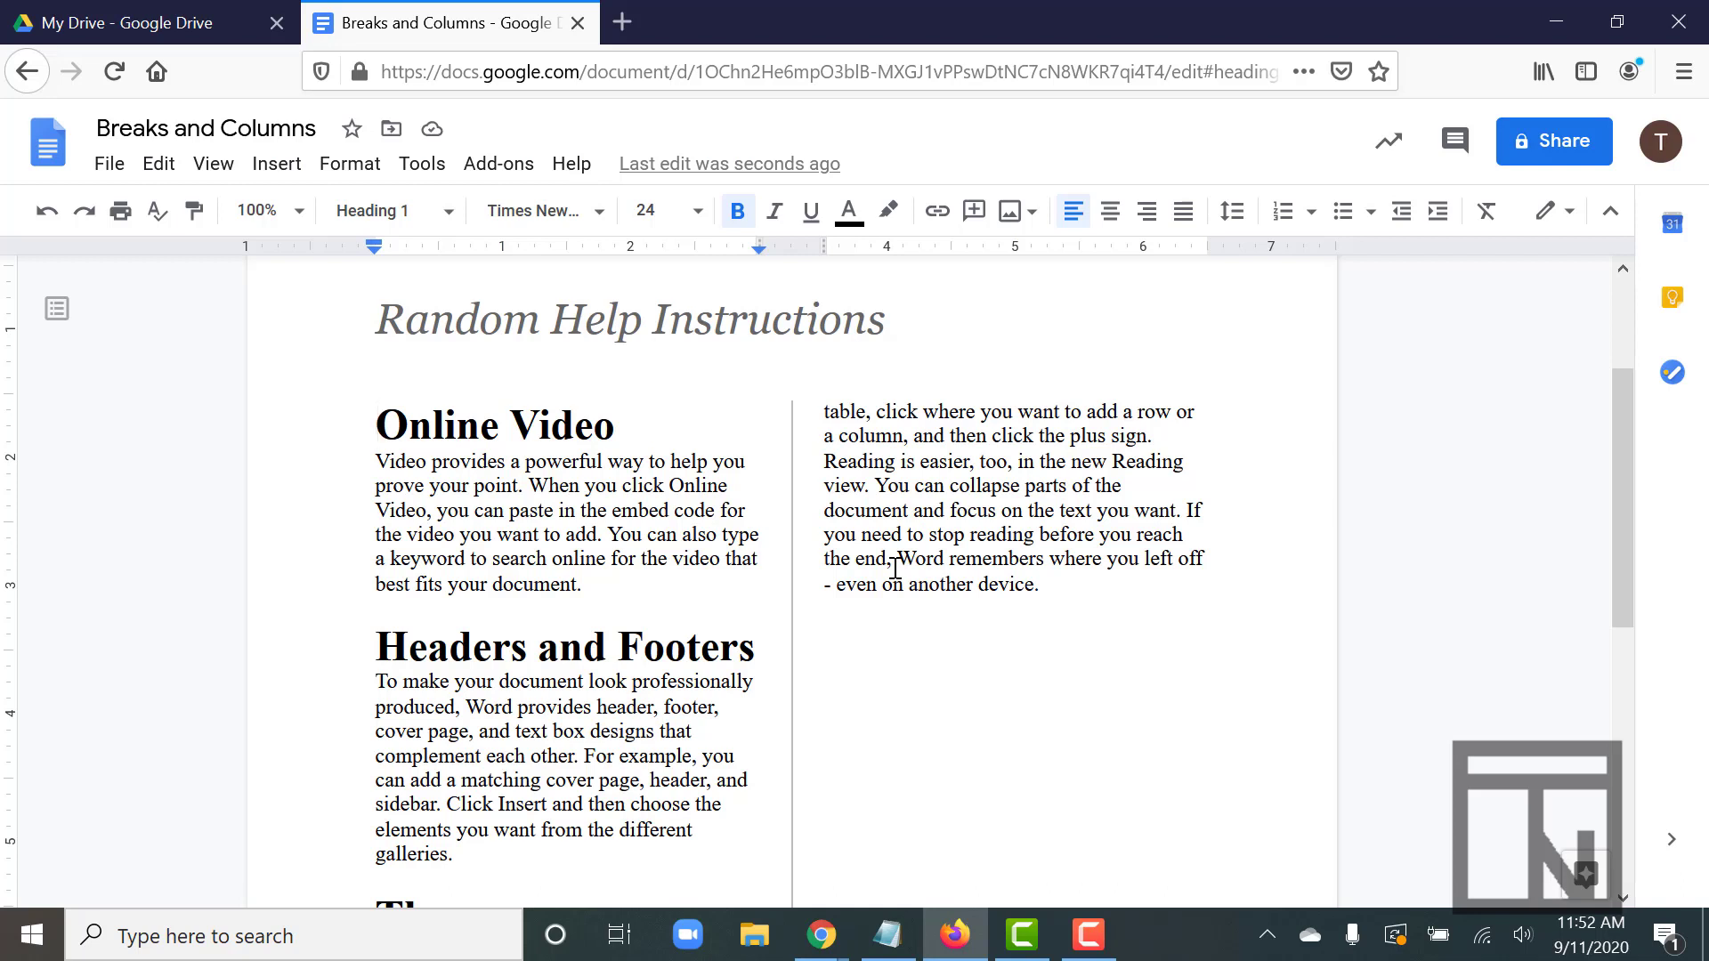
# - Insert a column break just before the "Themes" heading and check the text in both columns
pyautogui.scroll(-4, 895, 567)
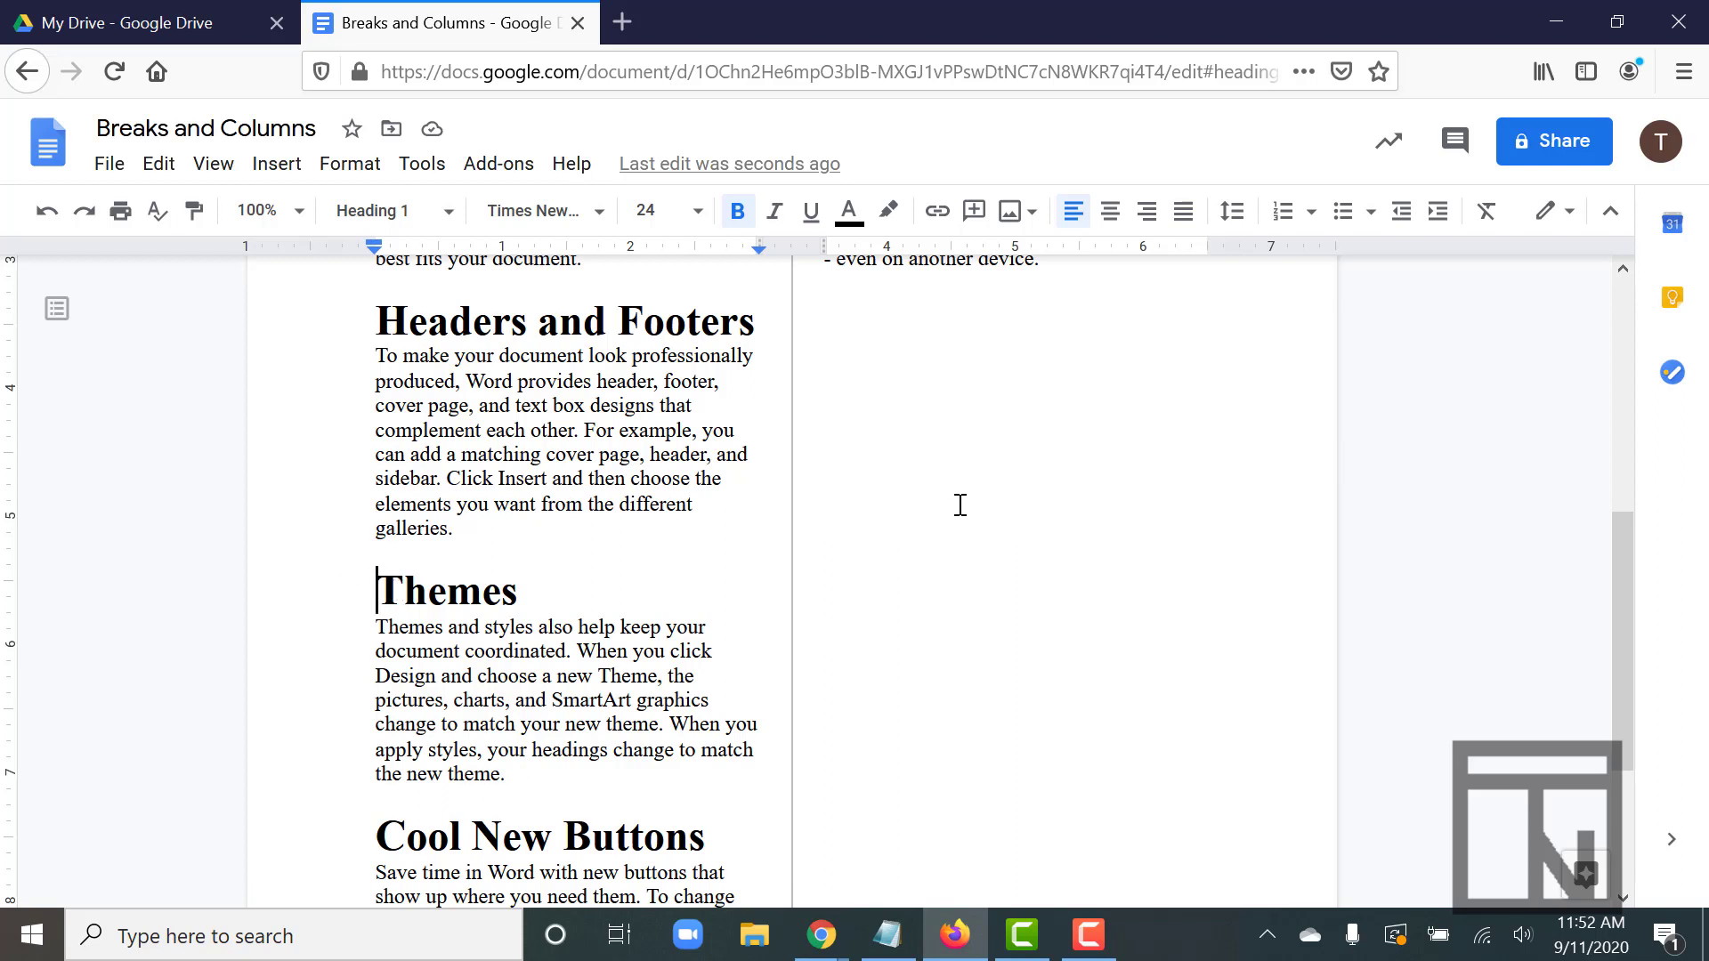
pyautogui.click(280, 171)
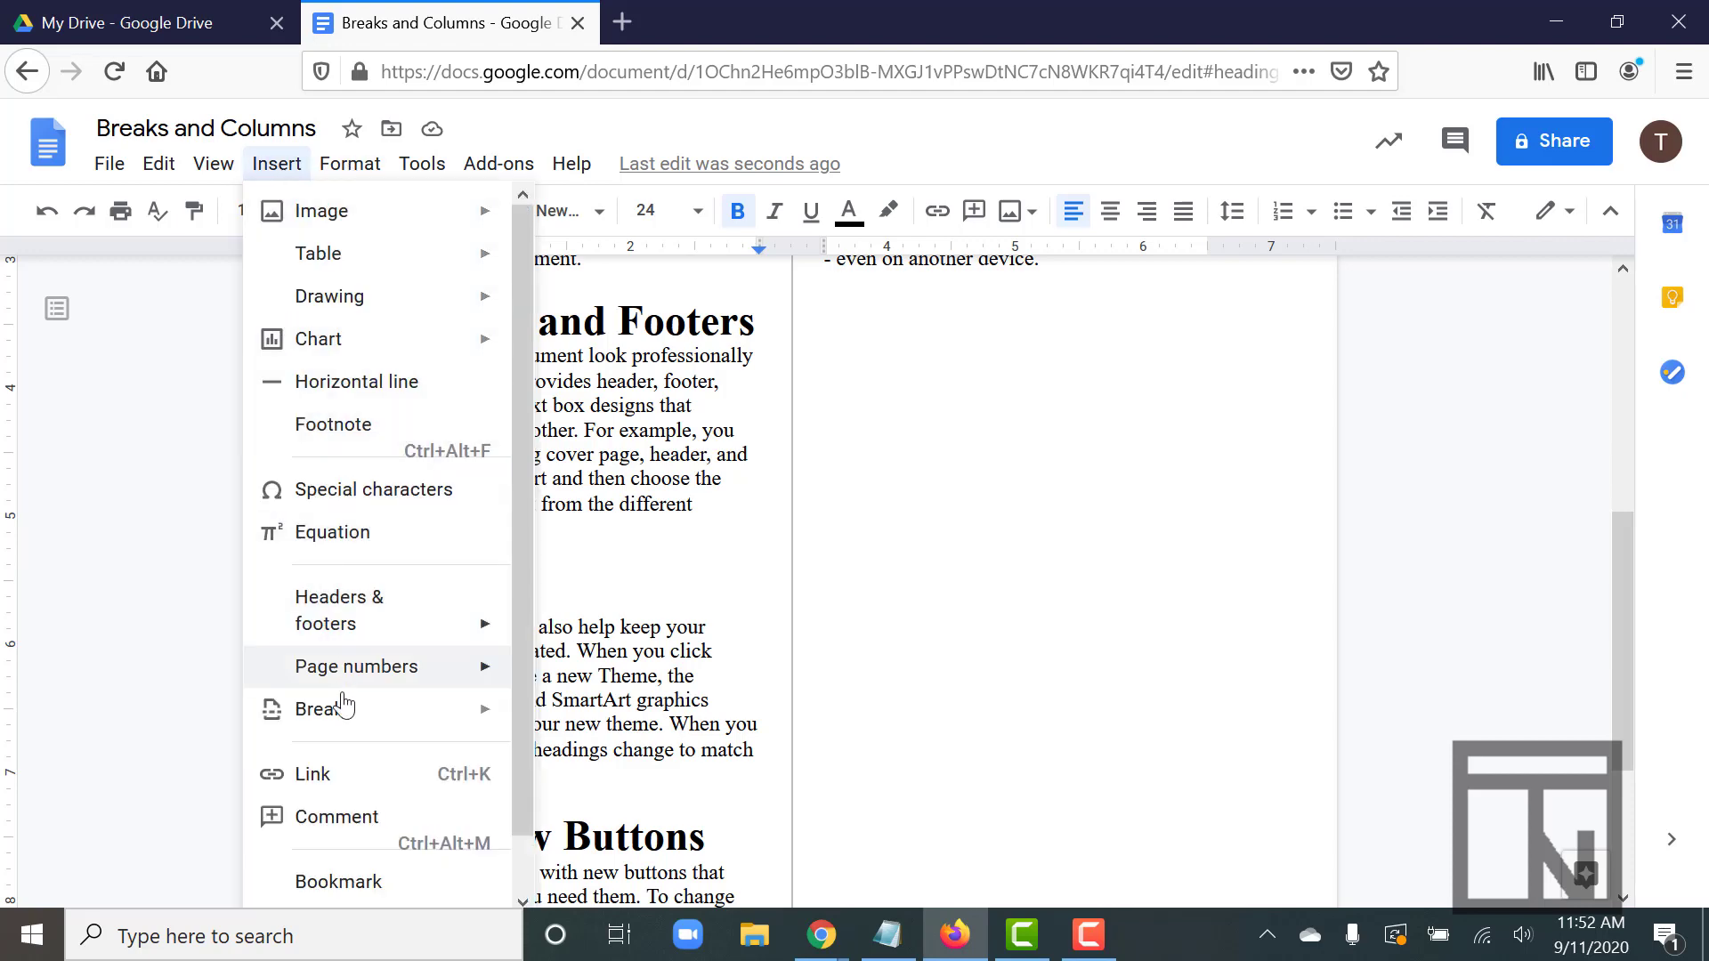
pyautogui.moveTo(336, 704)
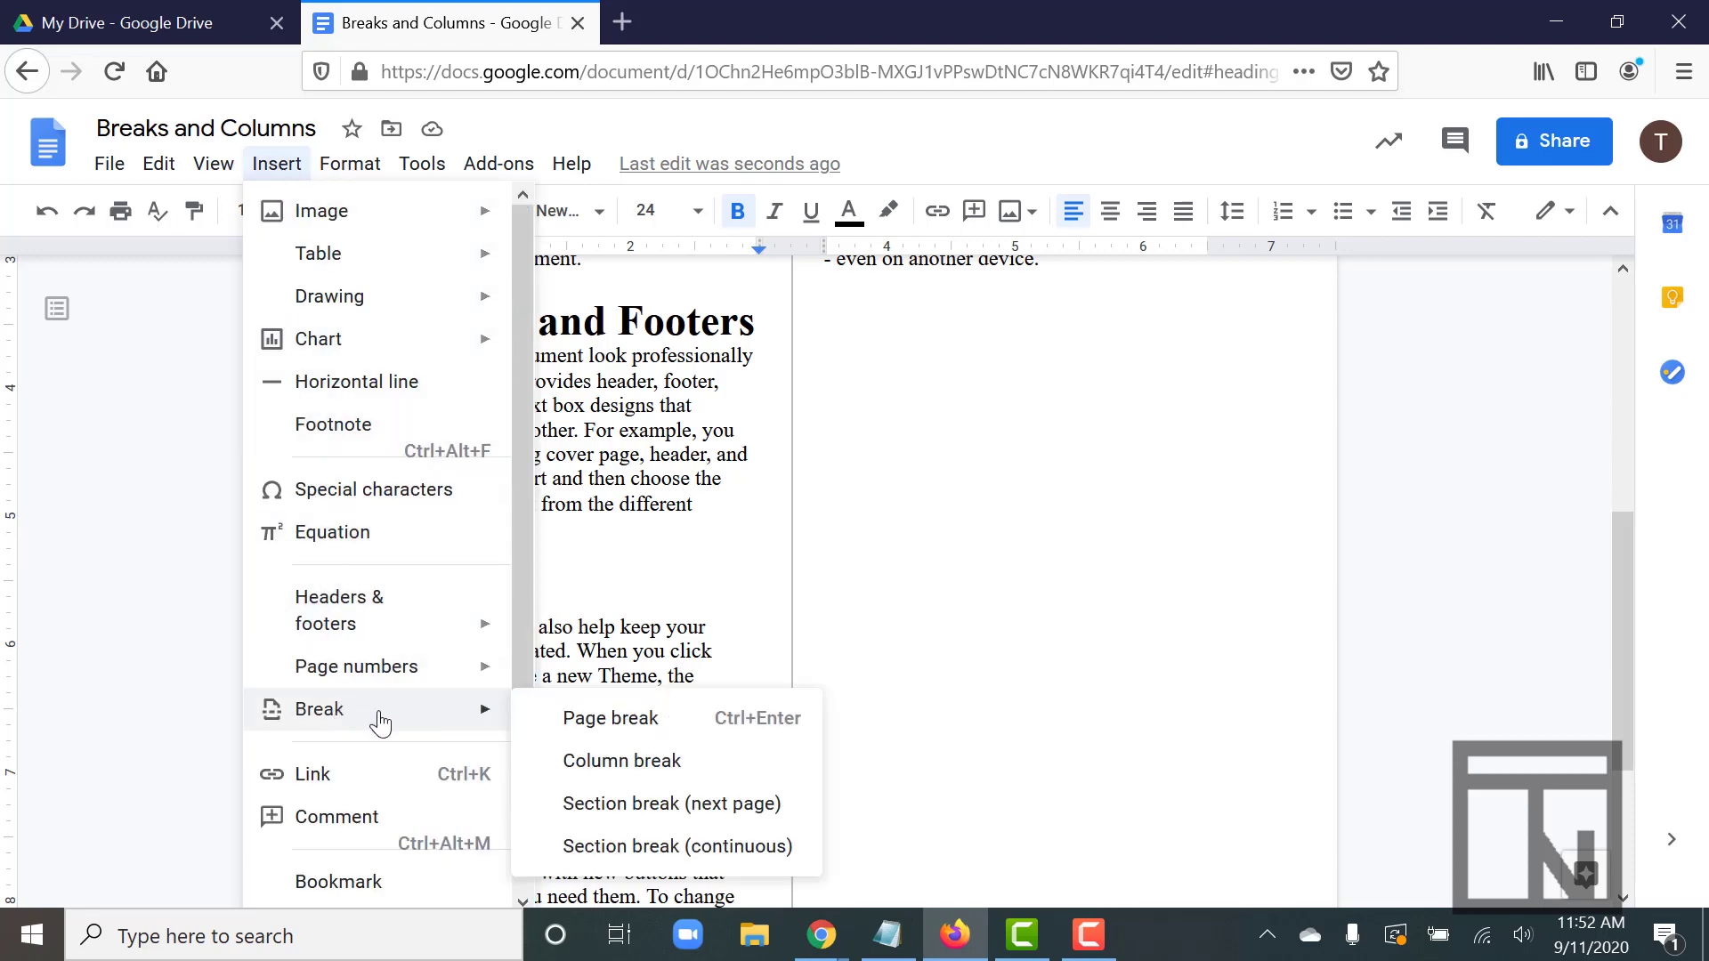
pyautogui.click(630, 779)
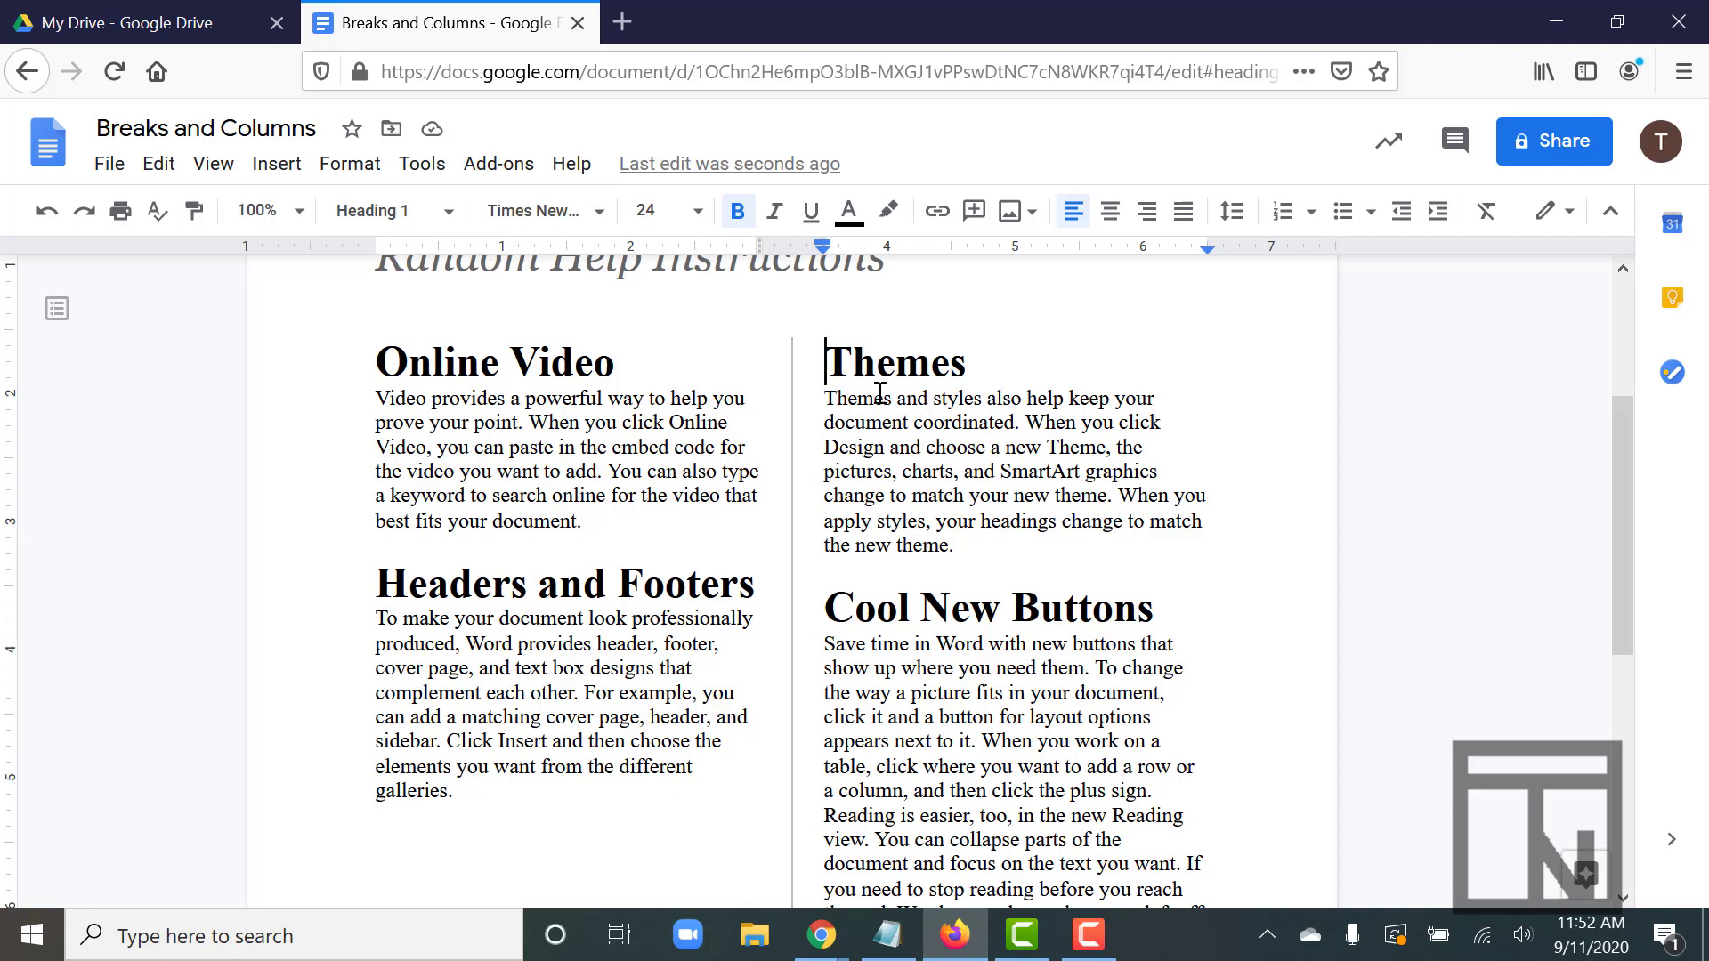
pyautogui.scroll(-5, 889, 621)
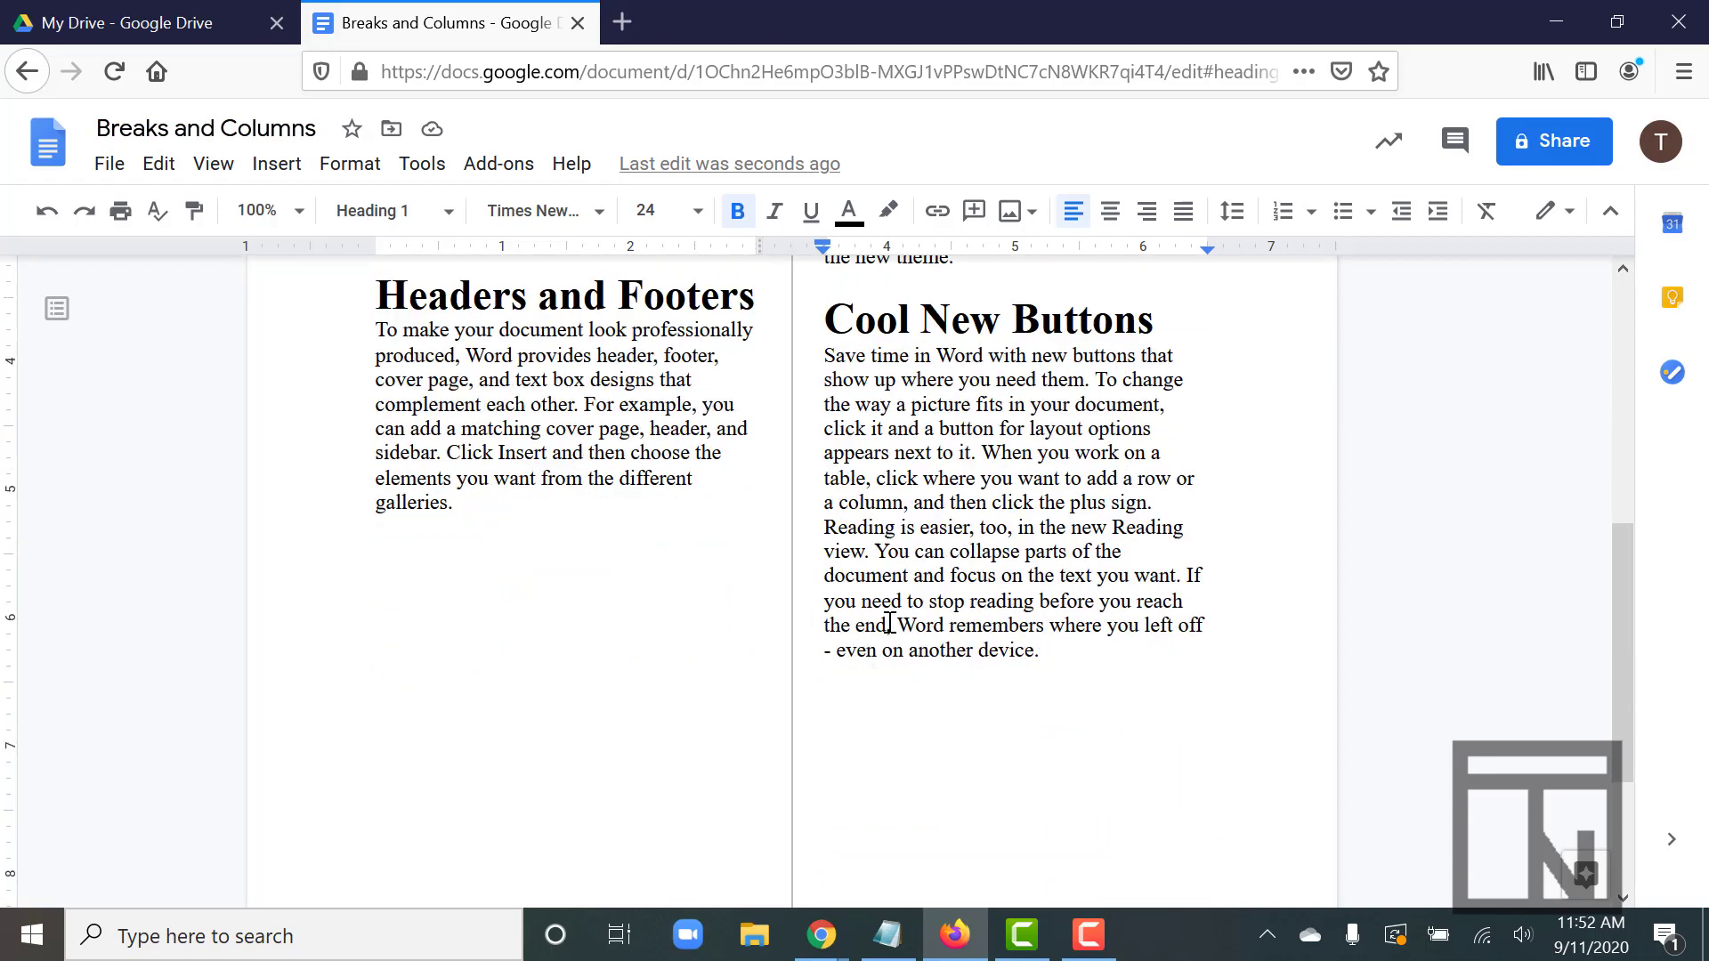
pyautogui.scroll(4, 889, 621)
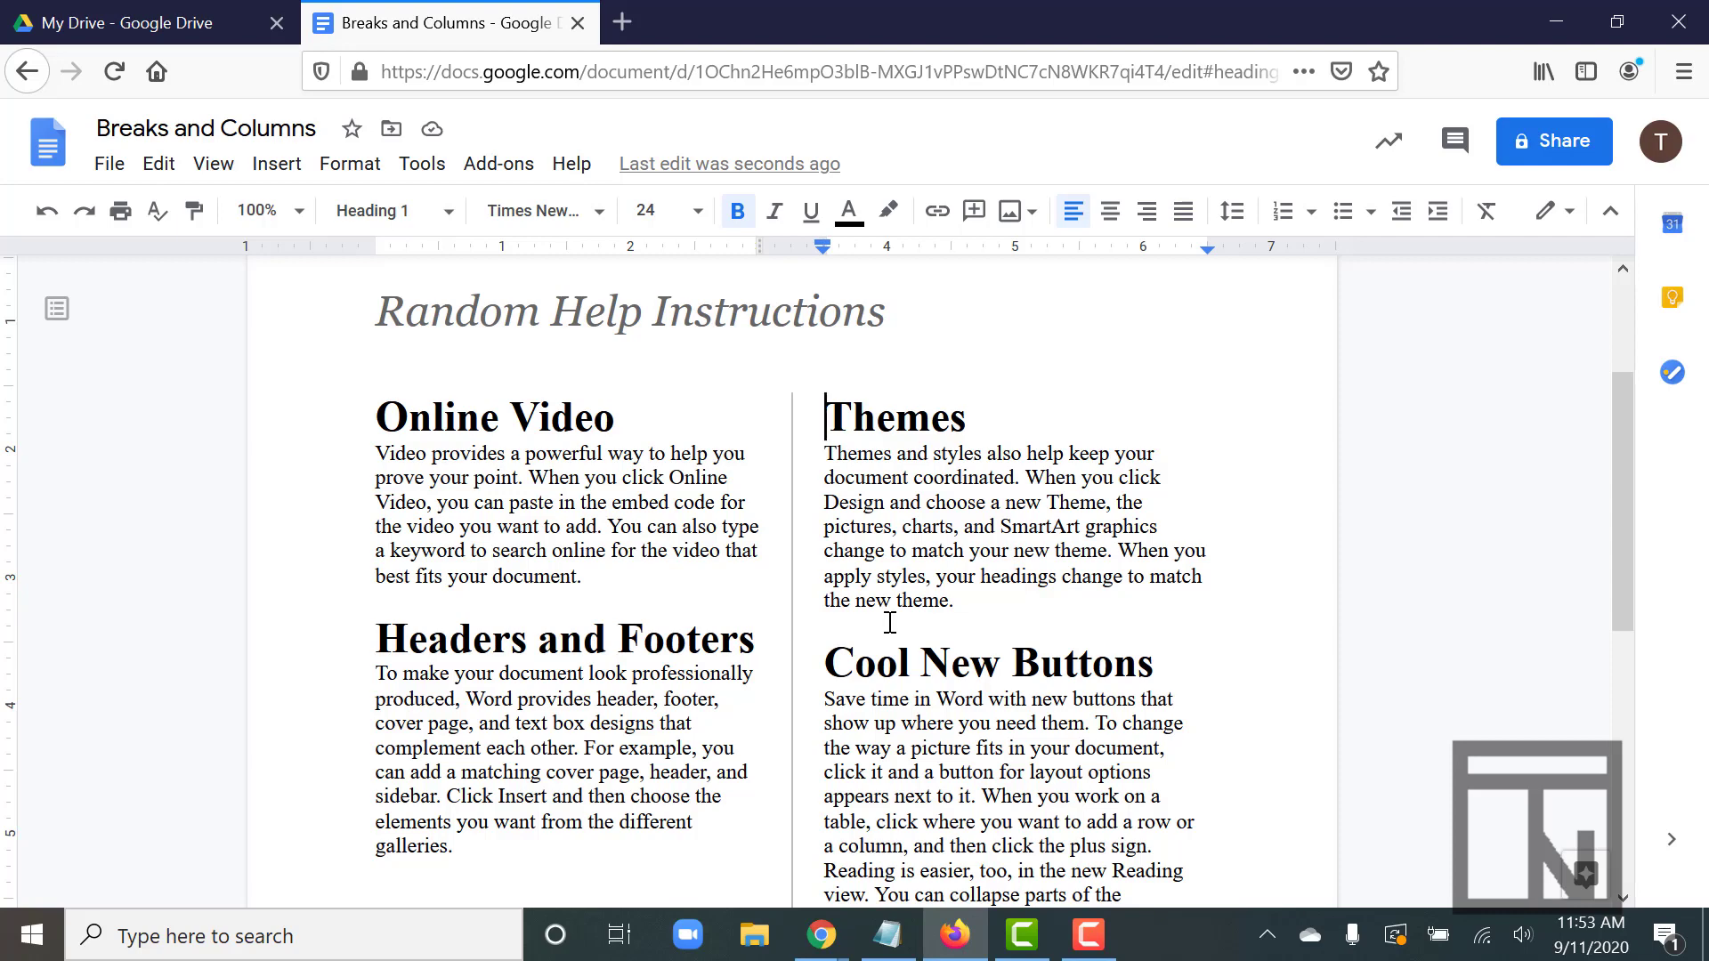
# - Insert a page break just before the "Cool New Buttons" heading and check its section on the new page
pyautogui.click(822, 663)
pyautogui.click(275, 166)
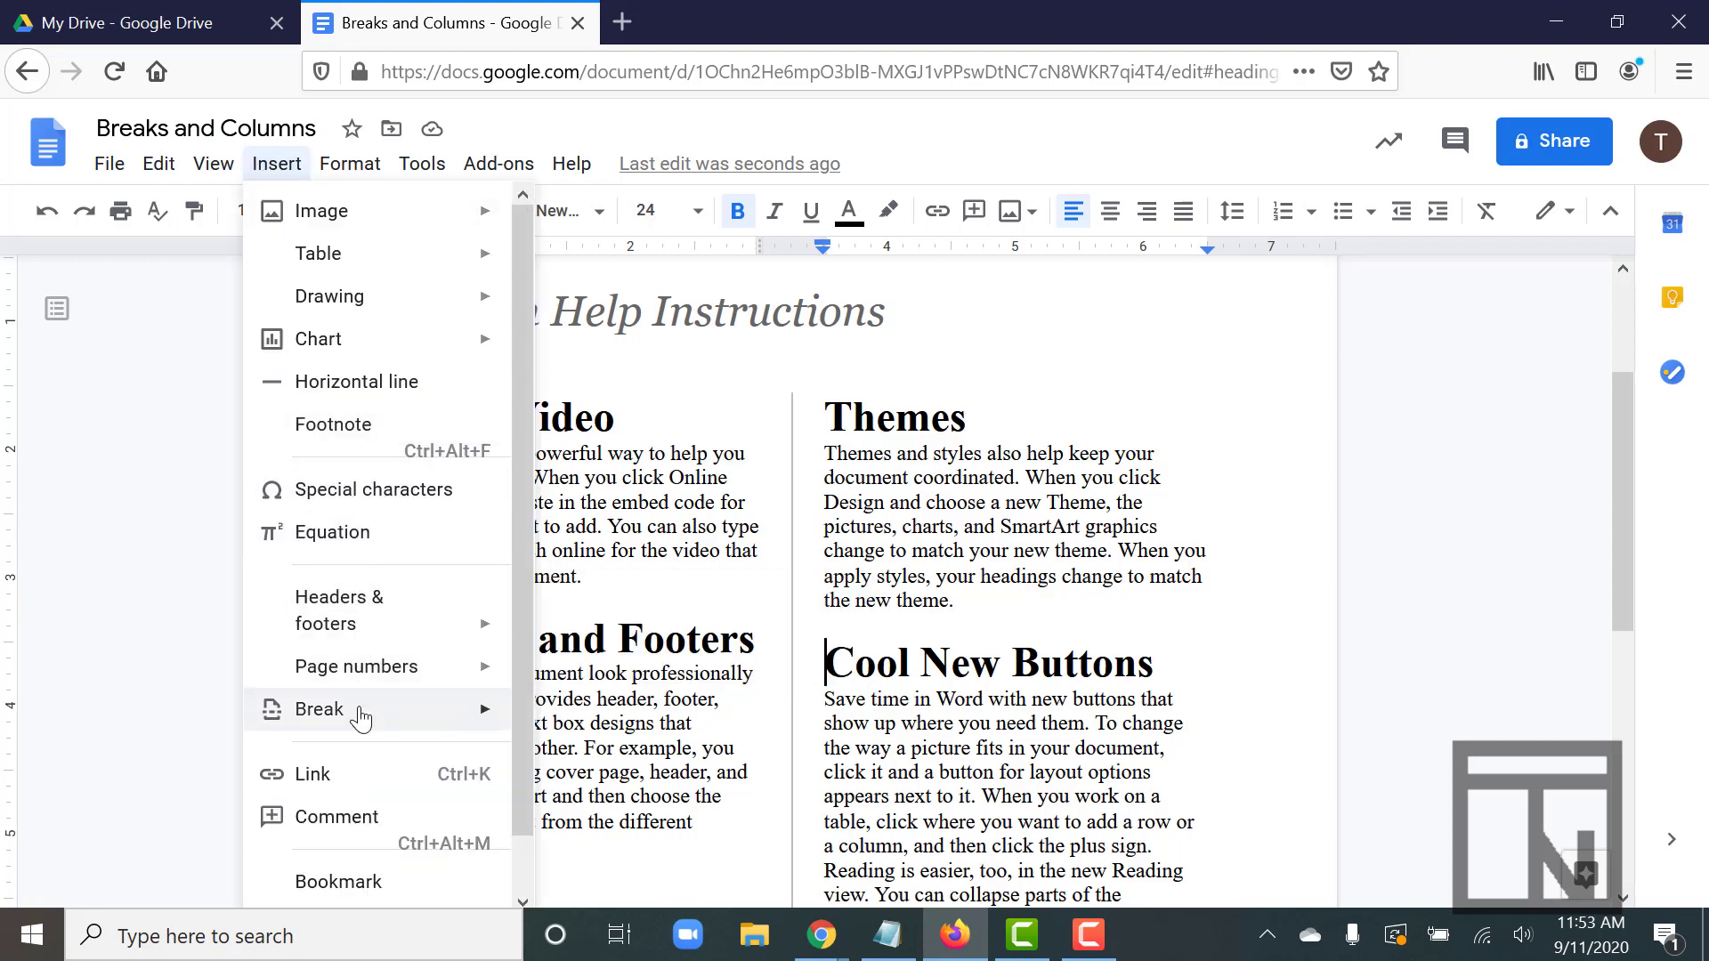
pyautogui.moveTo(494, 723)
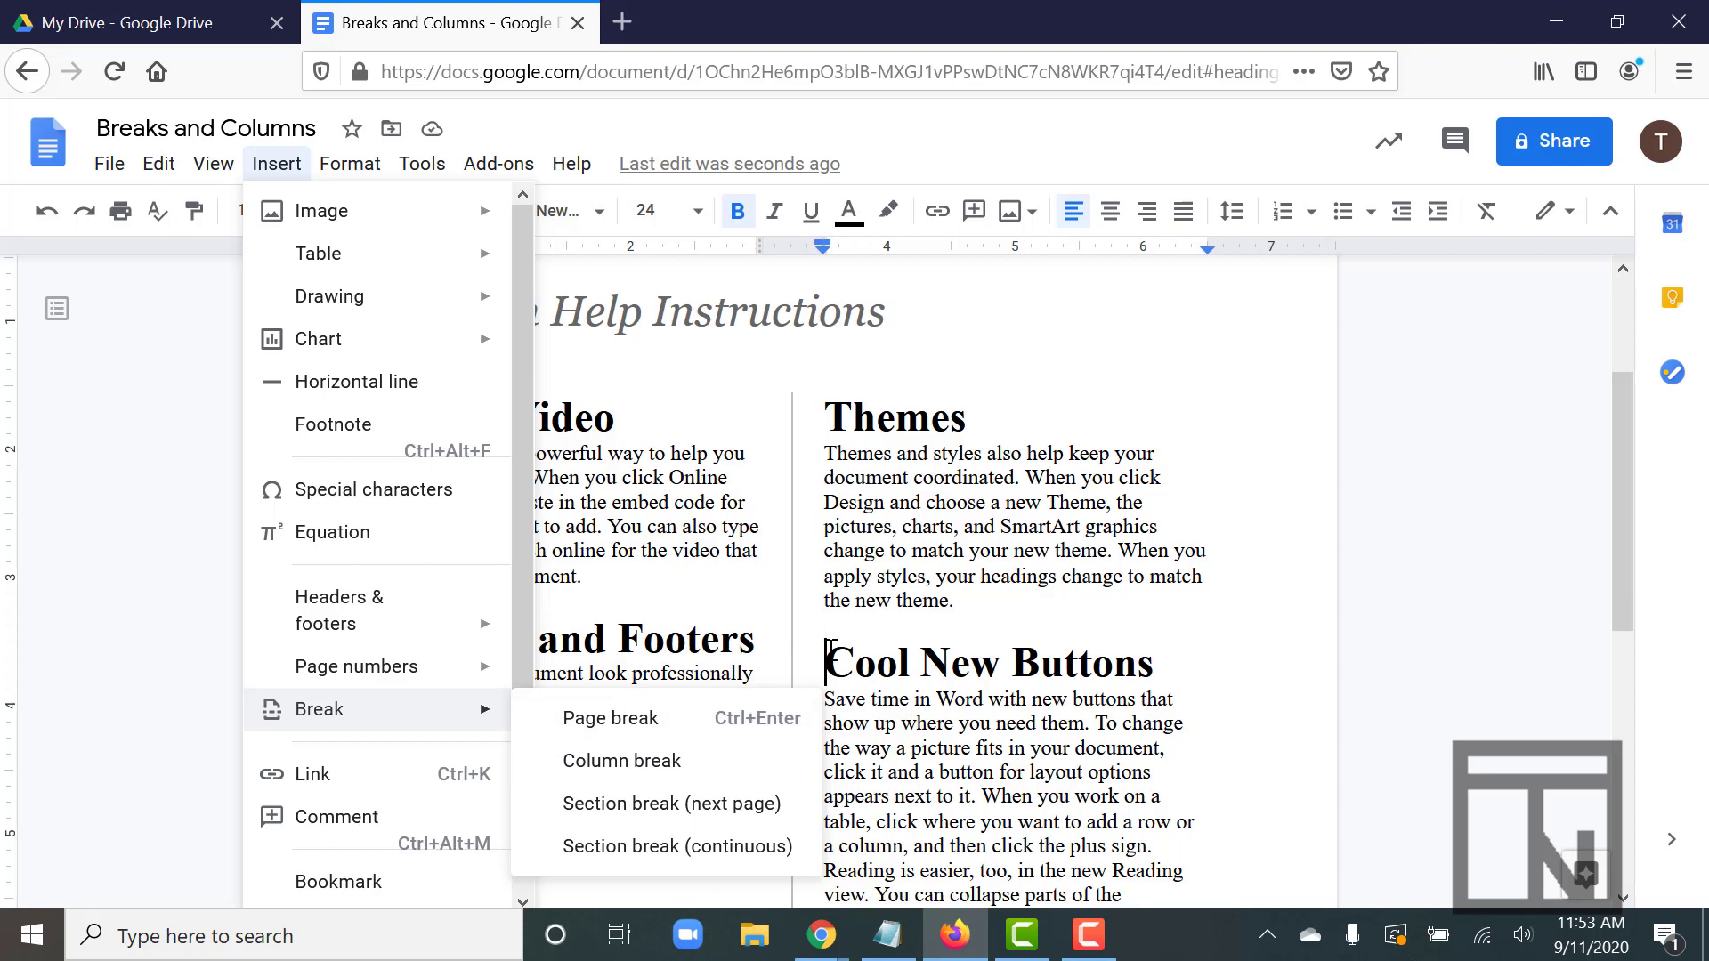
pyautogui.press('Escape')
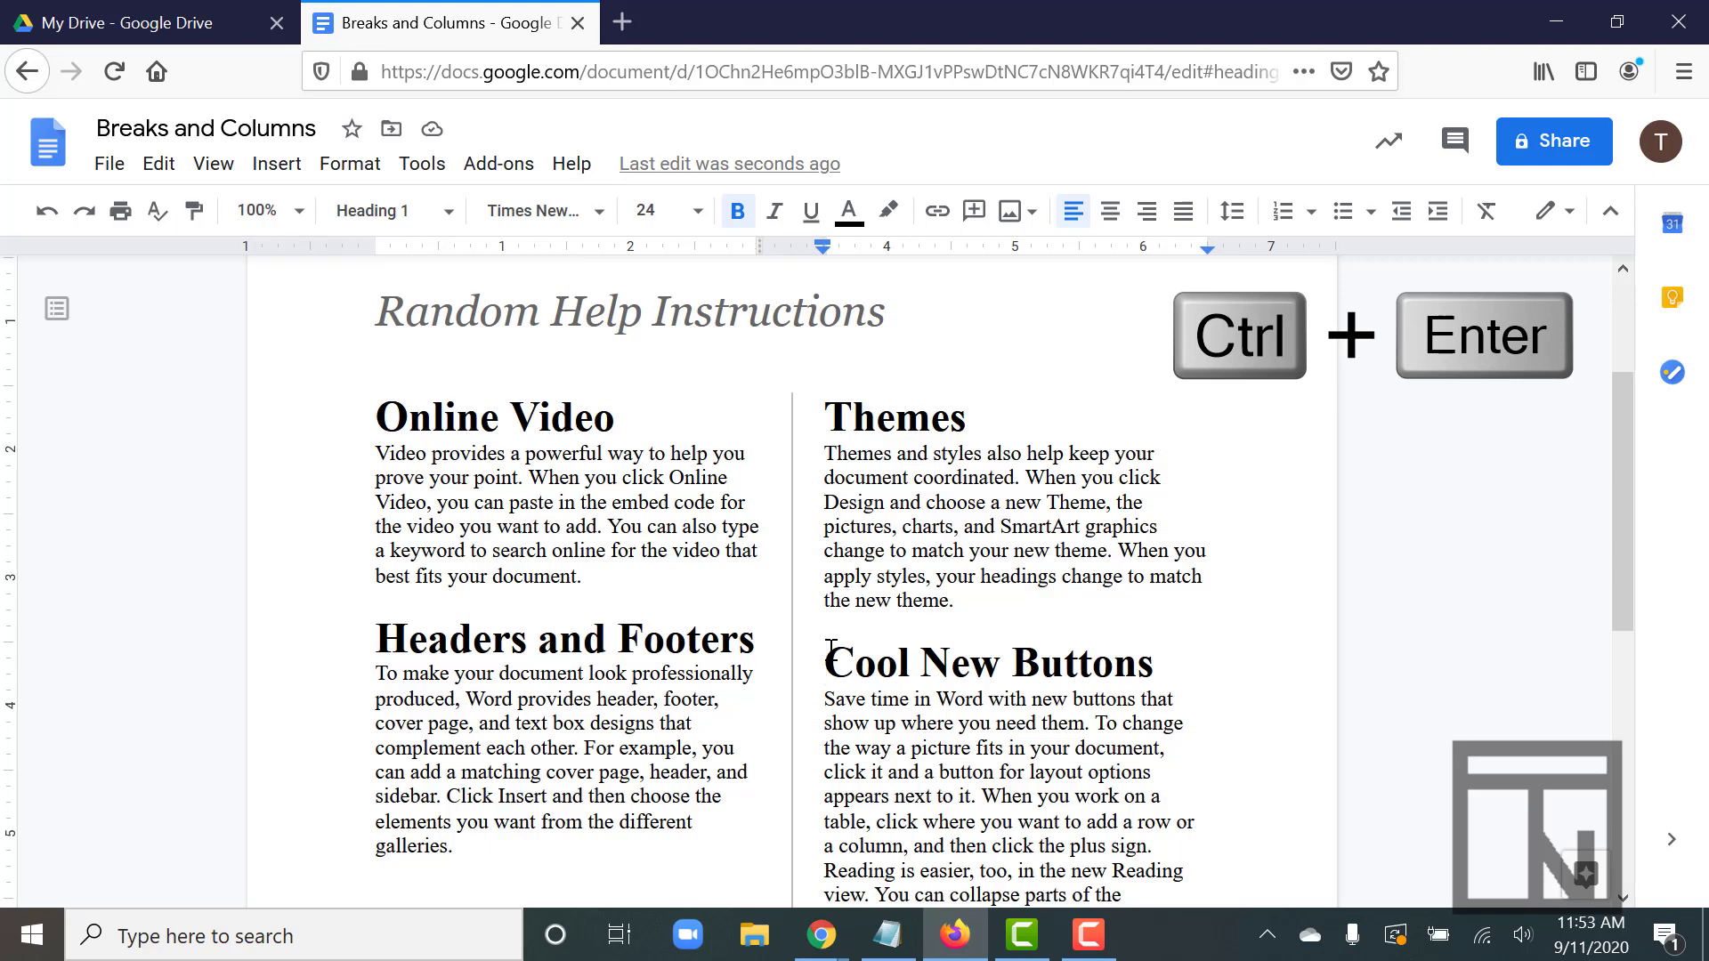
pyautogui.hotkey('ctrl', 'Return')
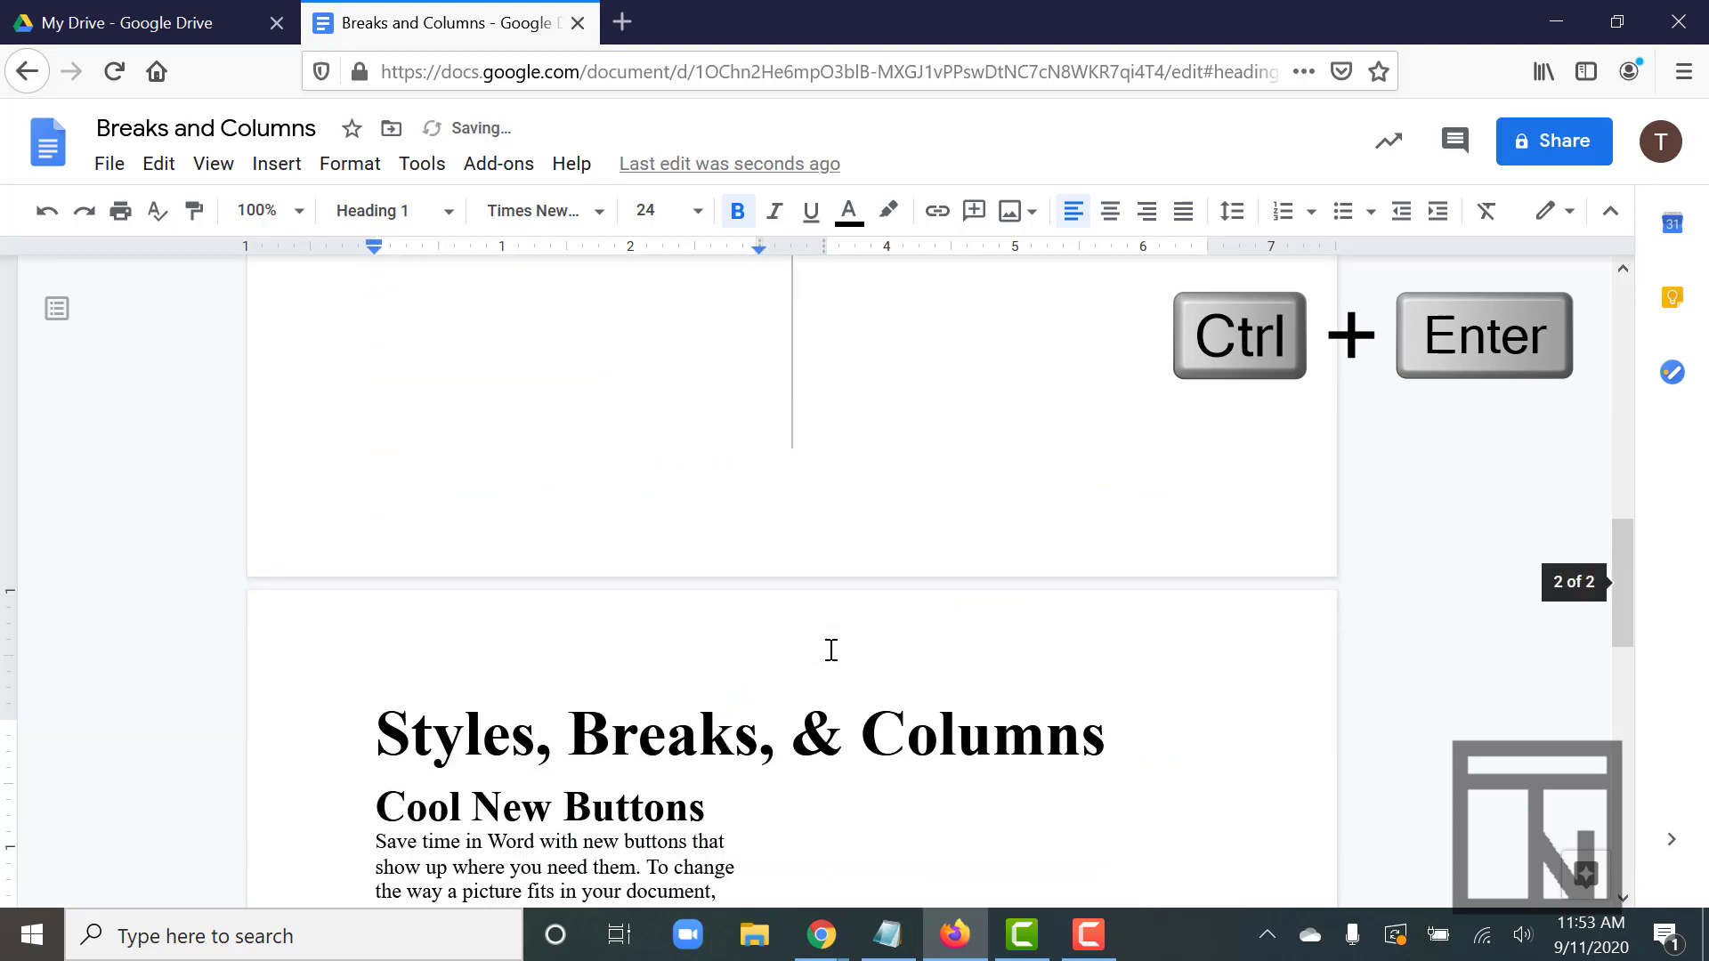
pyautogui.scroll(-5, 831, 650)
pyautogui.scroll(-1, 831, 649)
pyautogui.scroll(3, 832, 650)
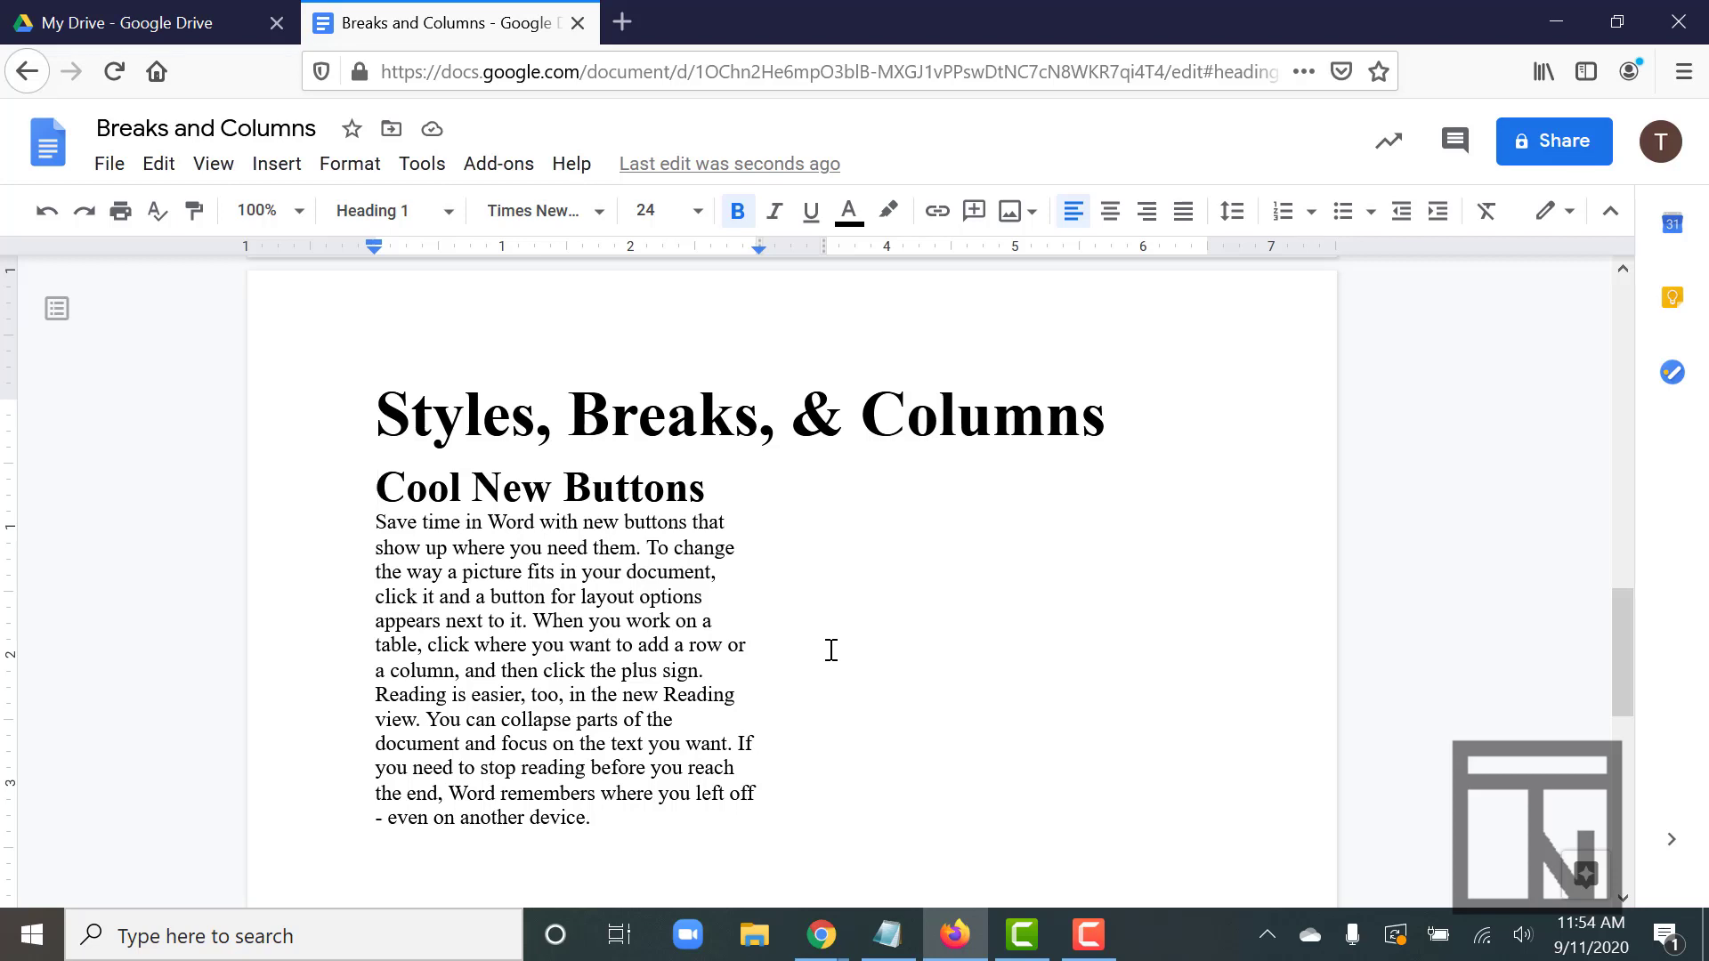
pyautogui.scroll(1, 832, 649)
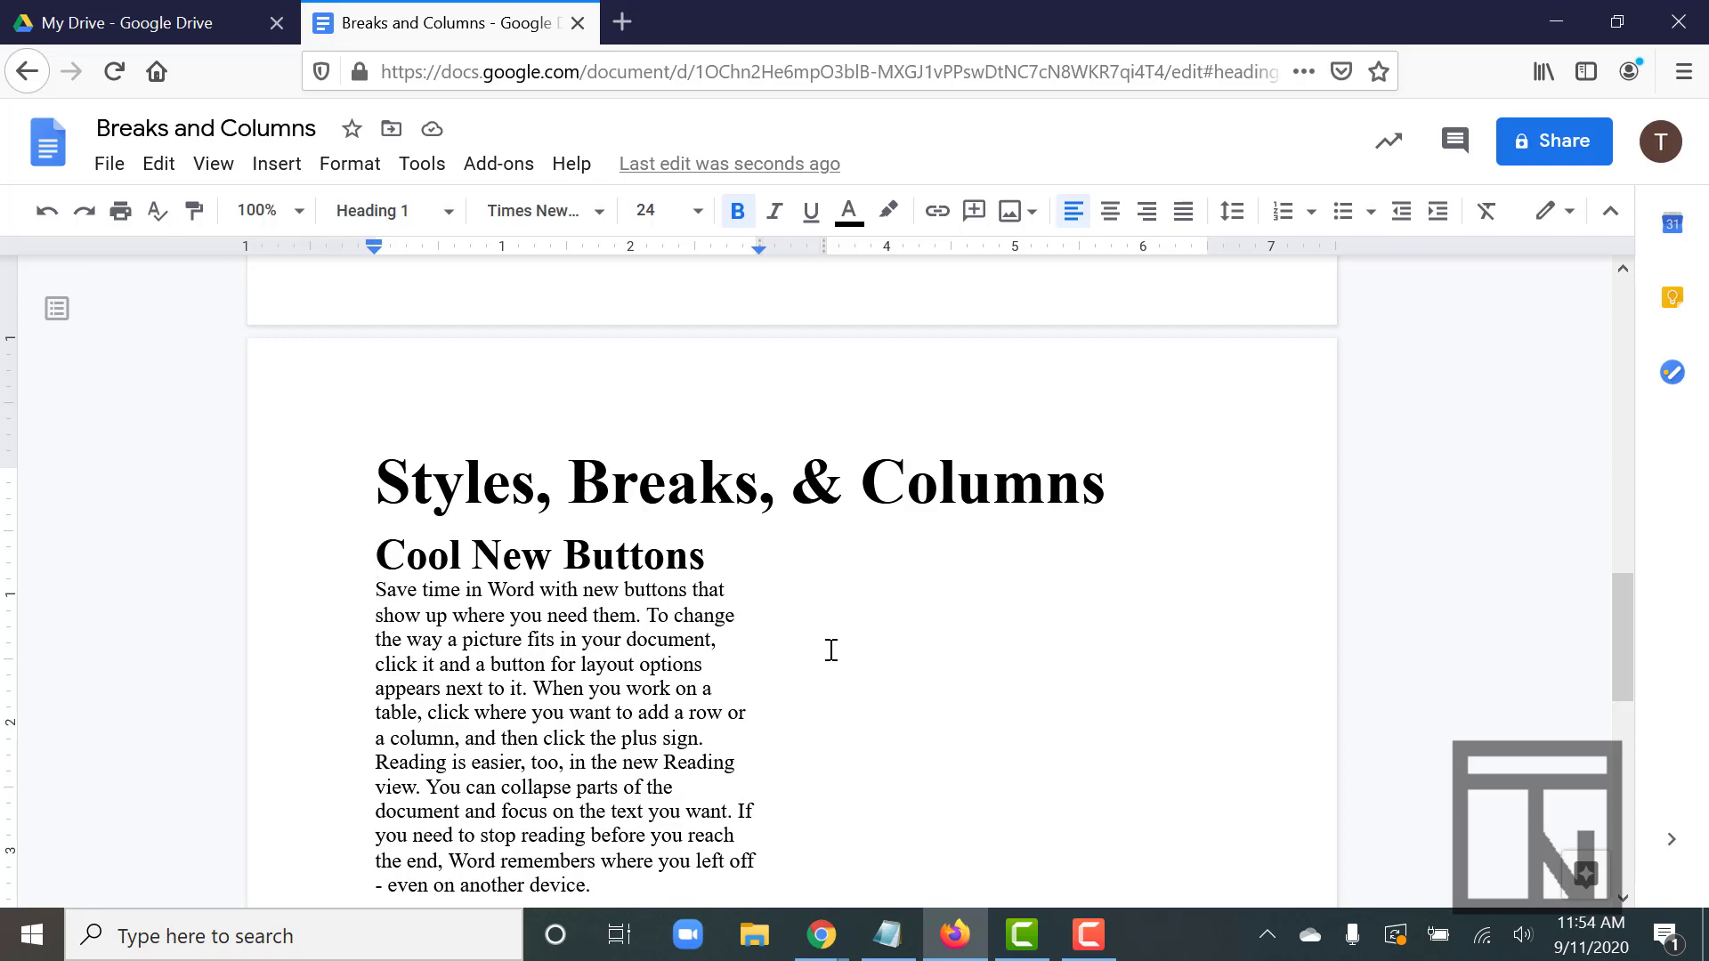
# - Try center and right alignment on the paragraph under "Online Video" and set it back to left alignment
pyautogui.scroll(5, 831, 649)
pyautogui.scroll(8, 831, 650)
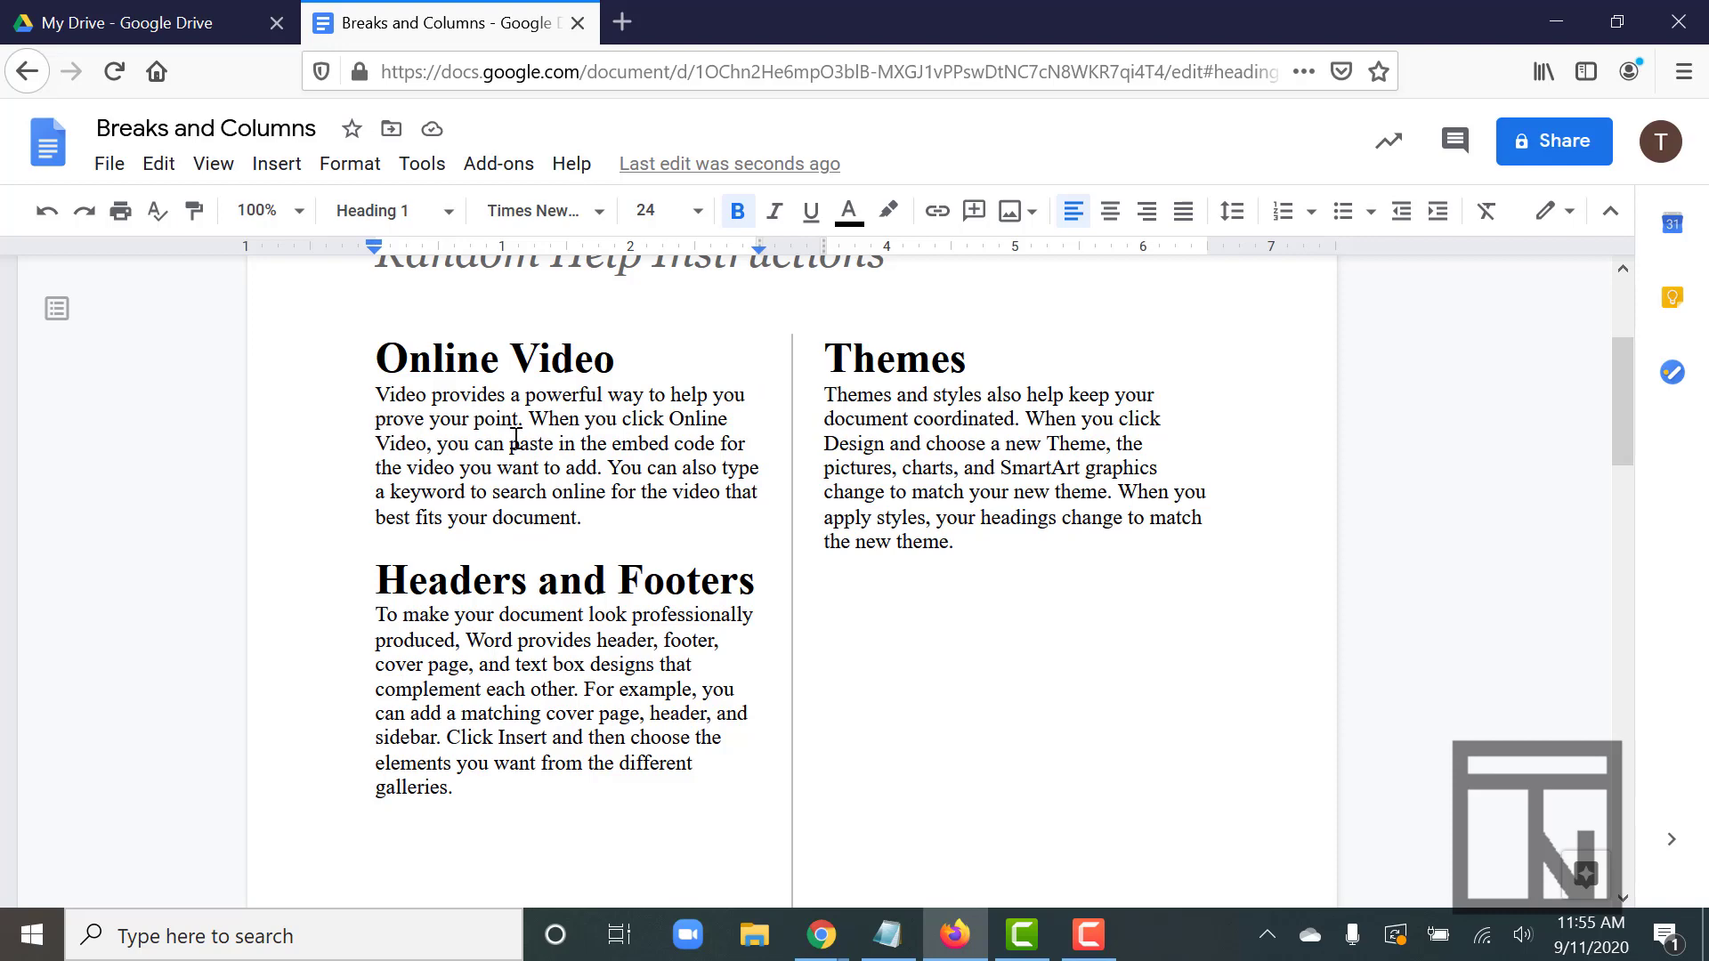
pyautogui.click(1110, 214)
pyautogui.click(505, 444)
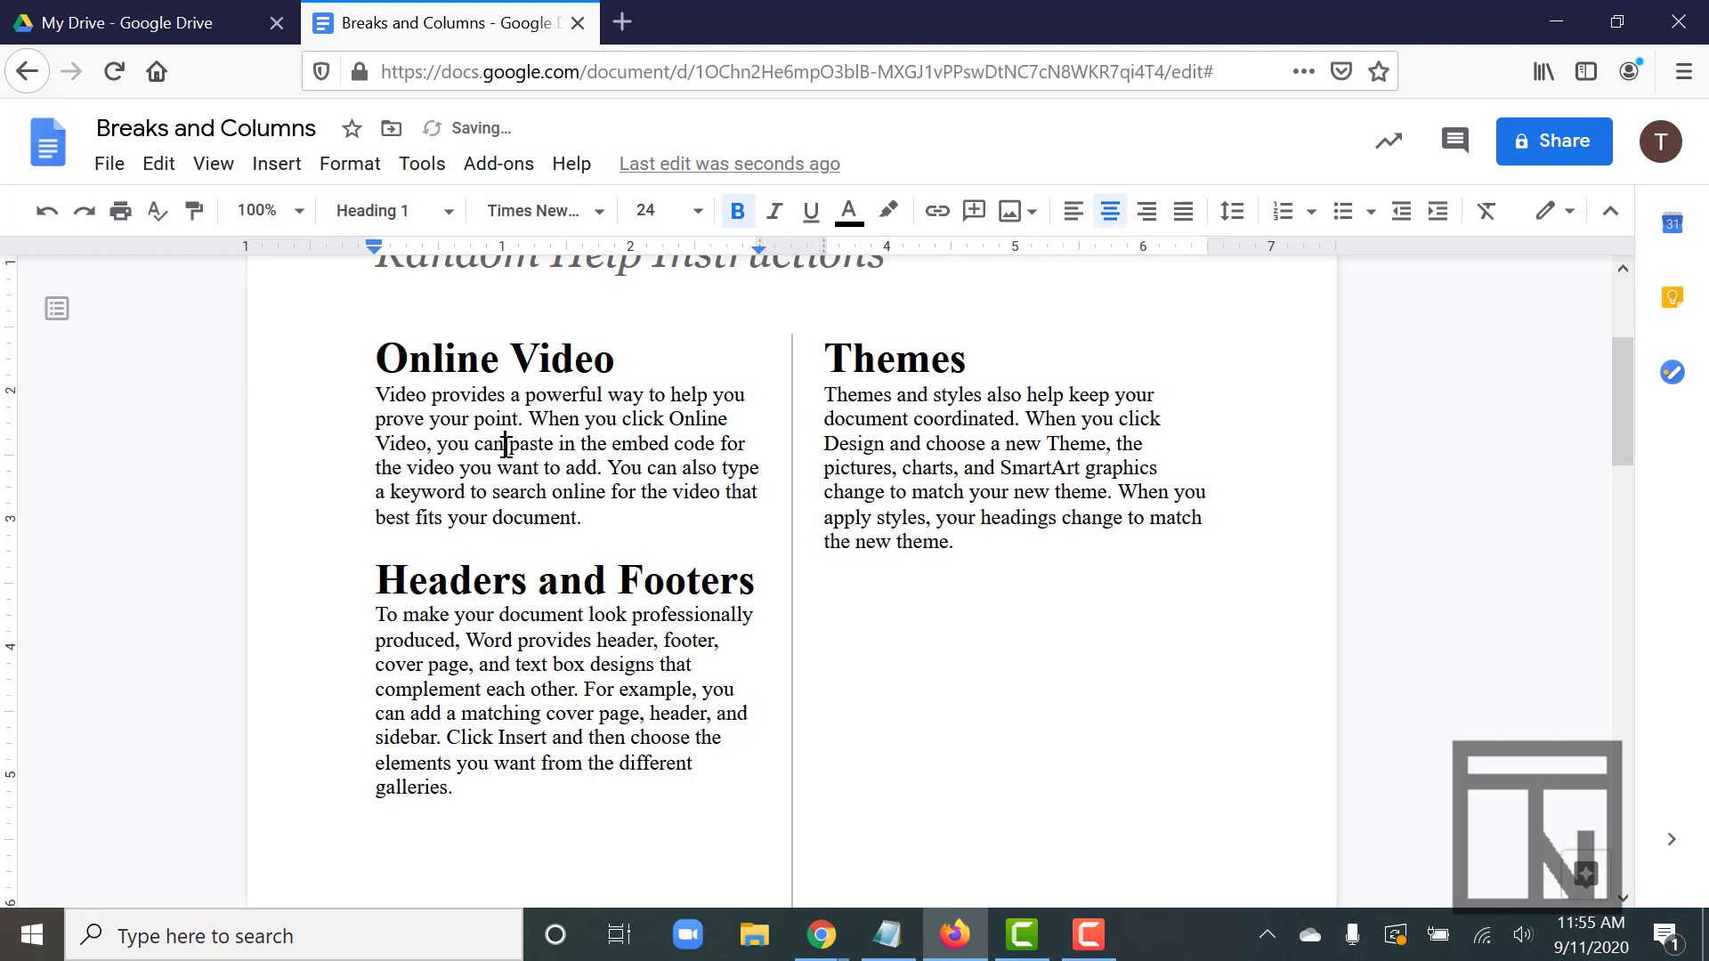
pyautogui.click(1107, 218)
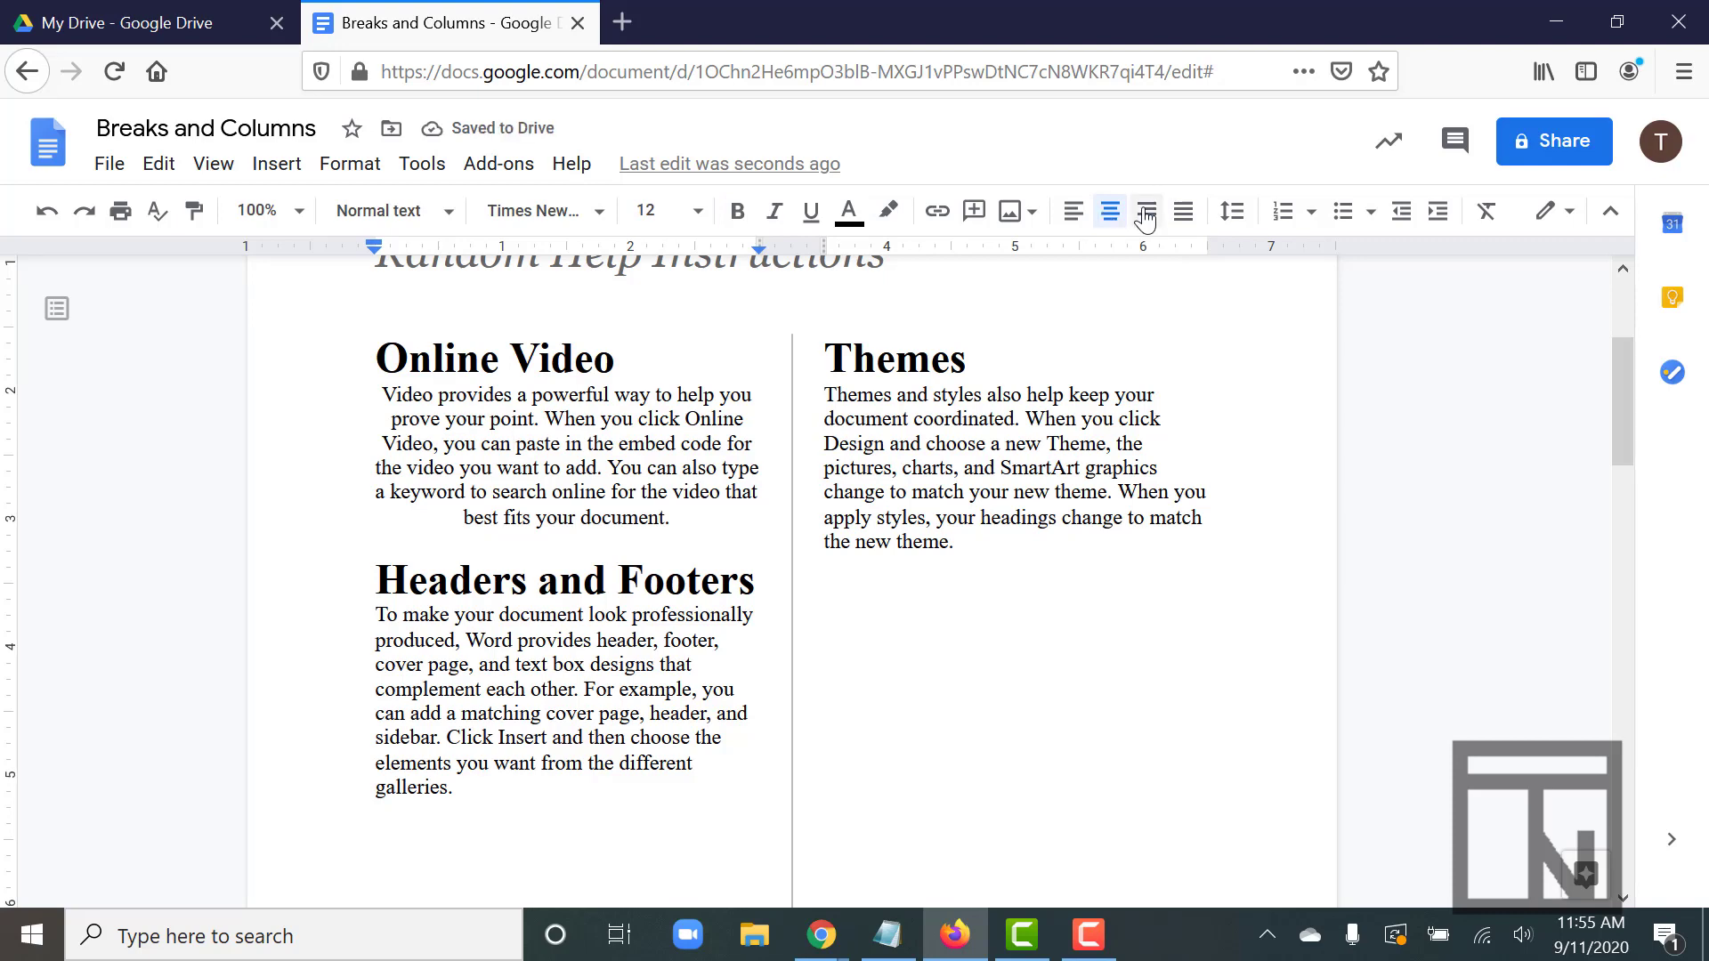
pyautogui.click(1145, 214)
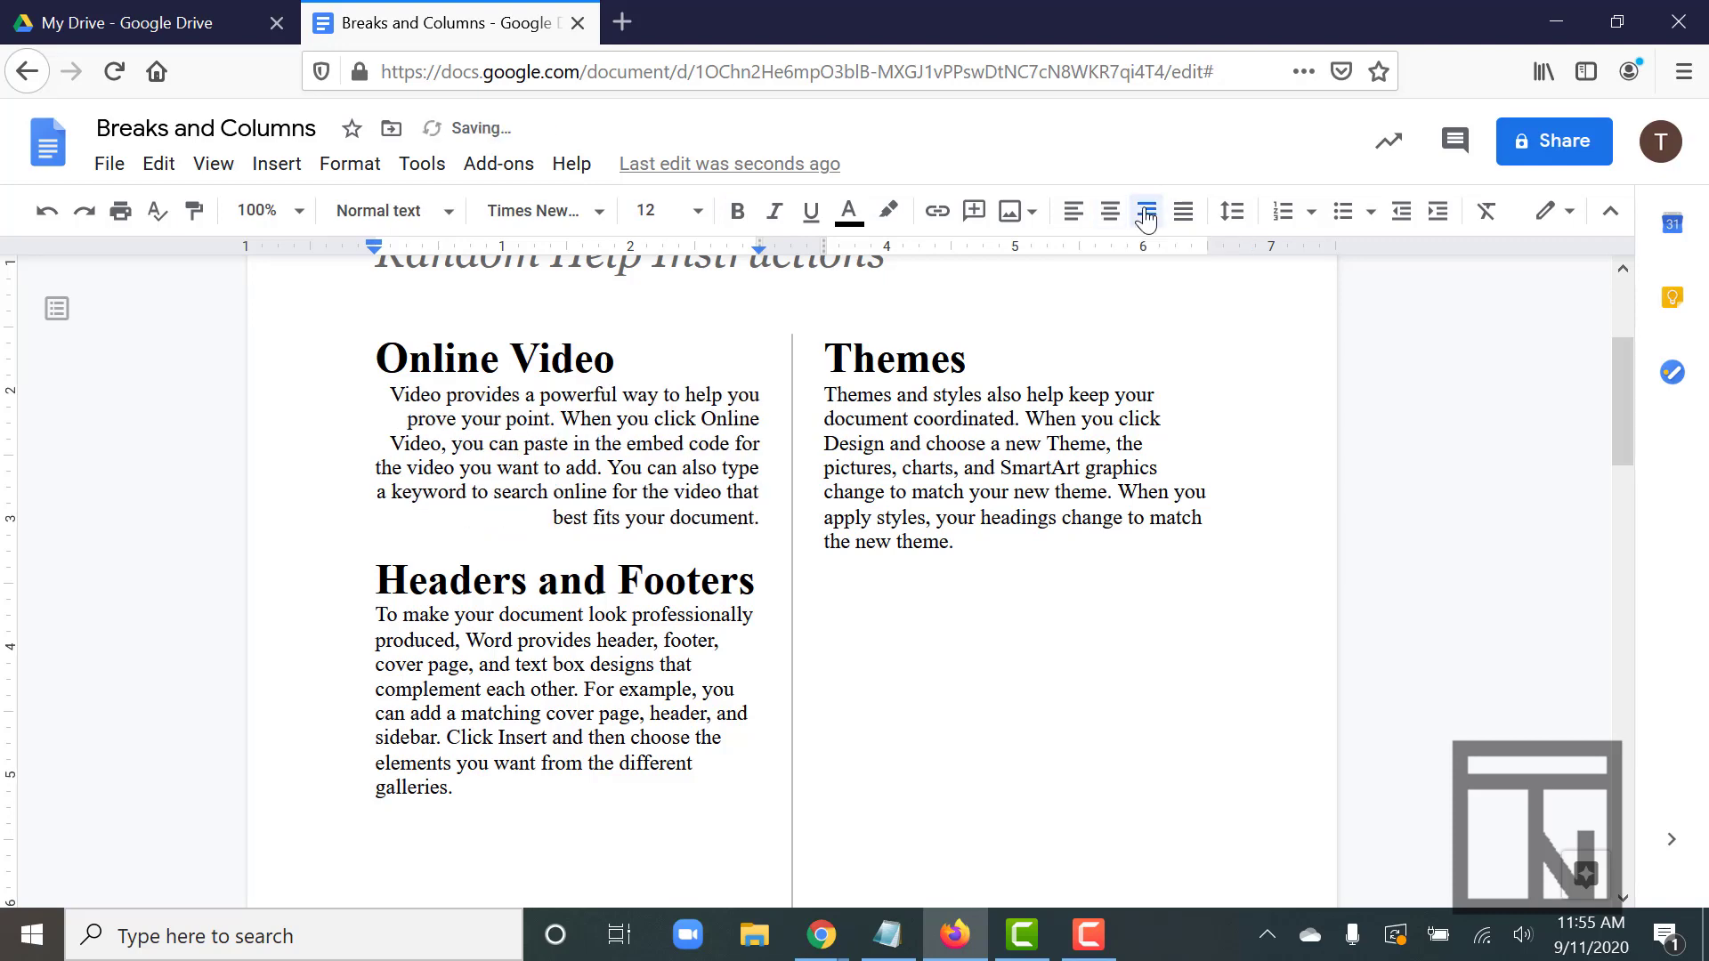
pyautogui.click(515, 446)
pyautogui.hotkey('ctrl', 'shift', 'l')
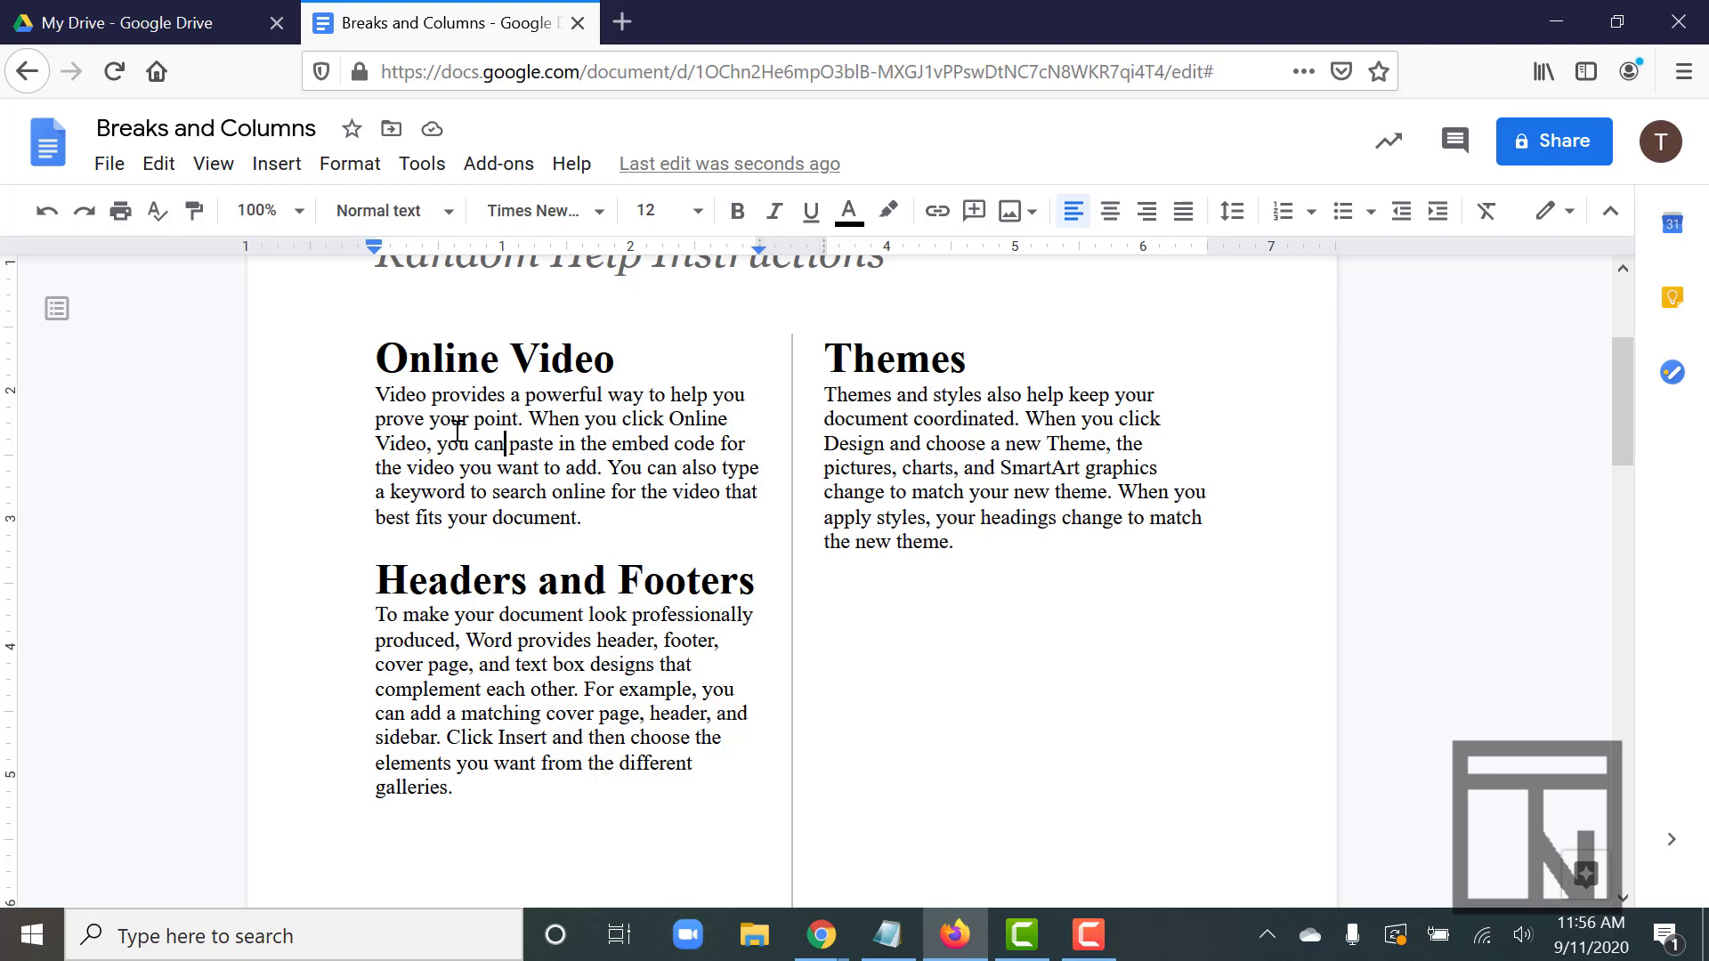
# - Apply justified alignment to the text of the entire document and clear the selection
pyautogui.hotkey('ctrl', 'a')
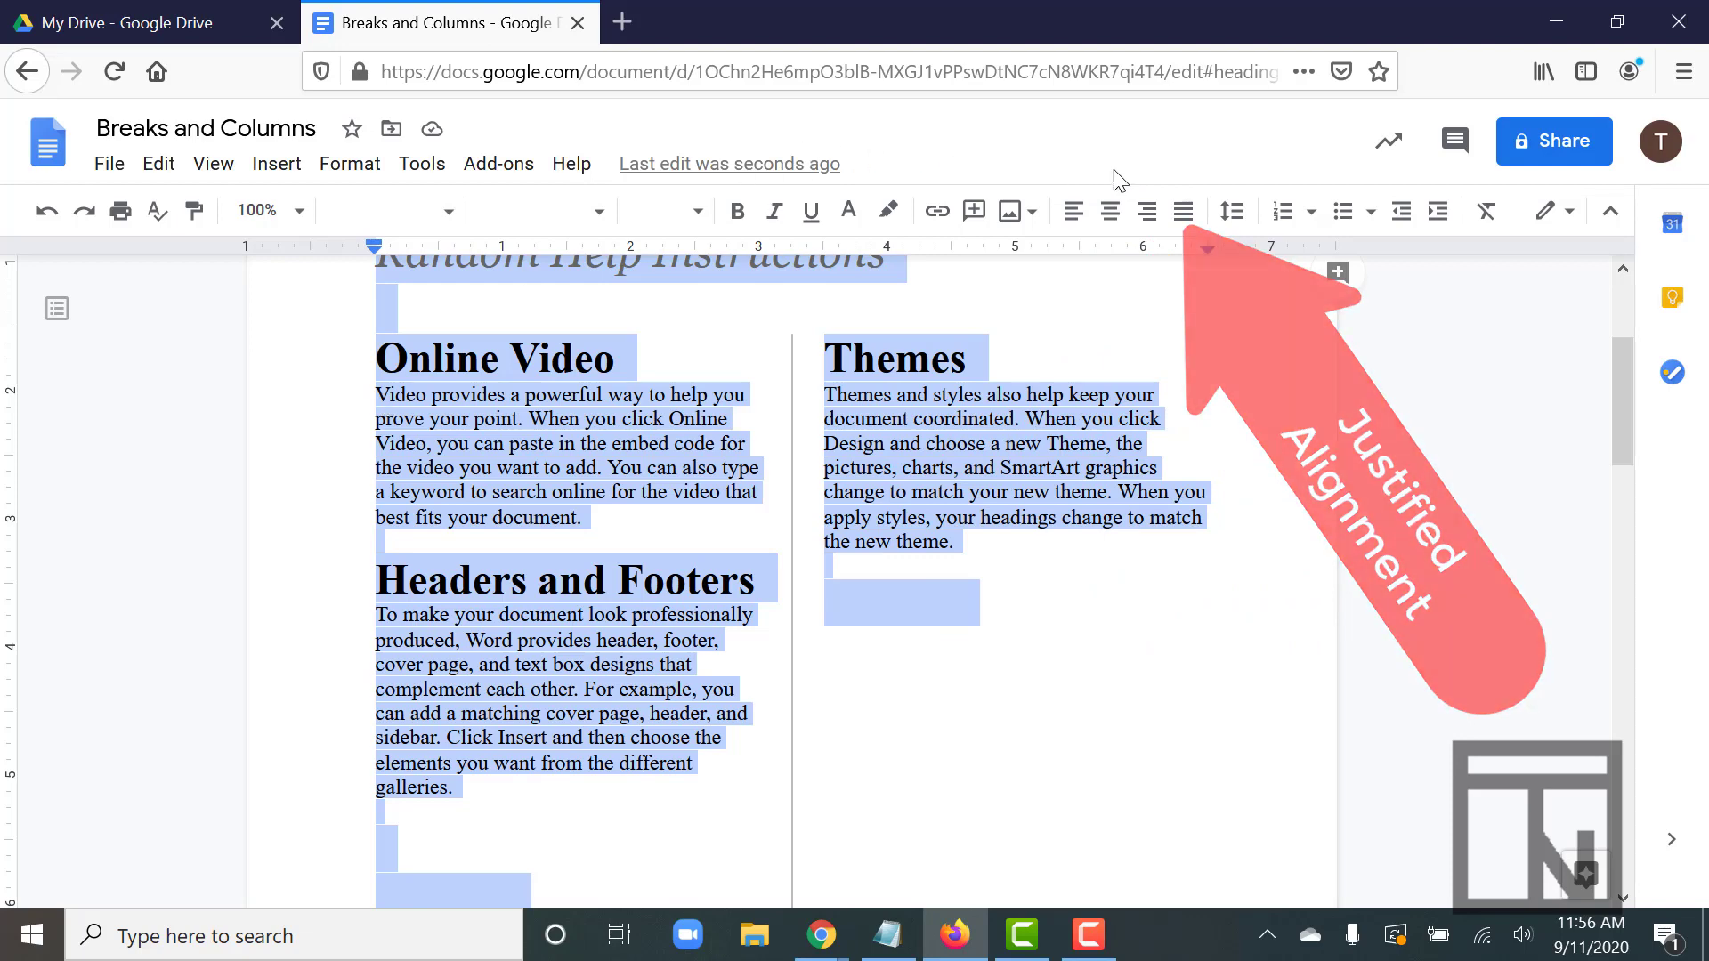
pyautogui.click(1183, 223)
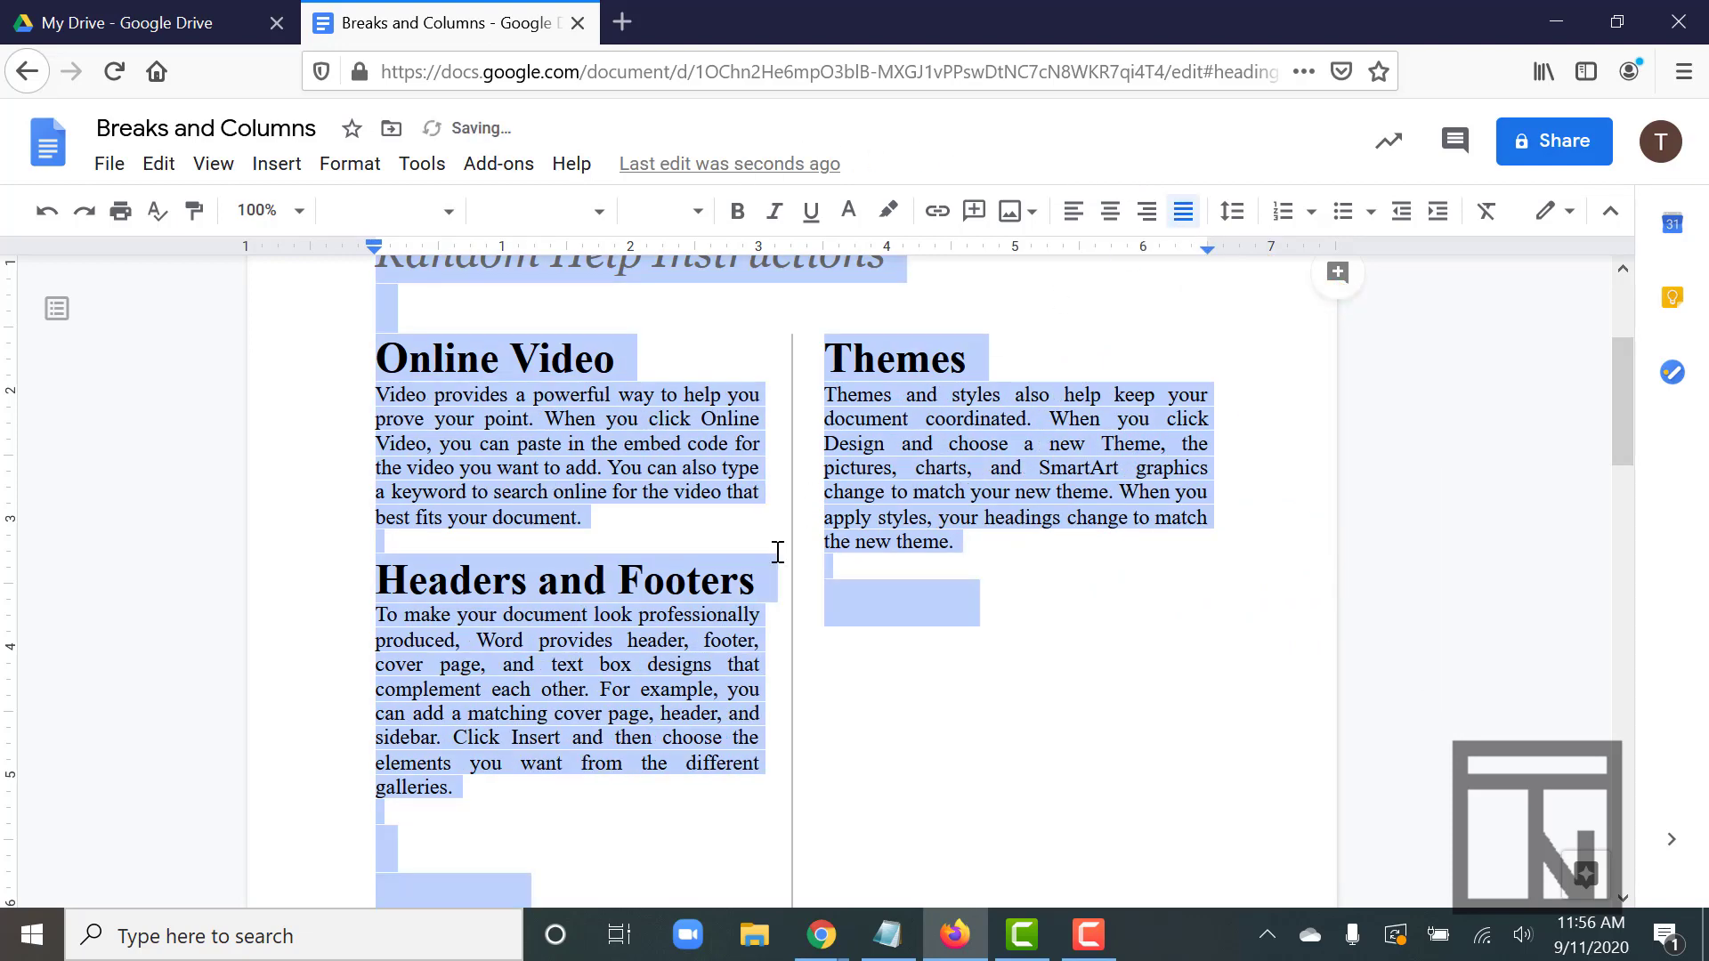
pyautogui.click(771, 521)
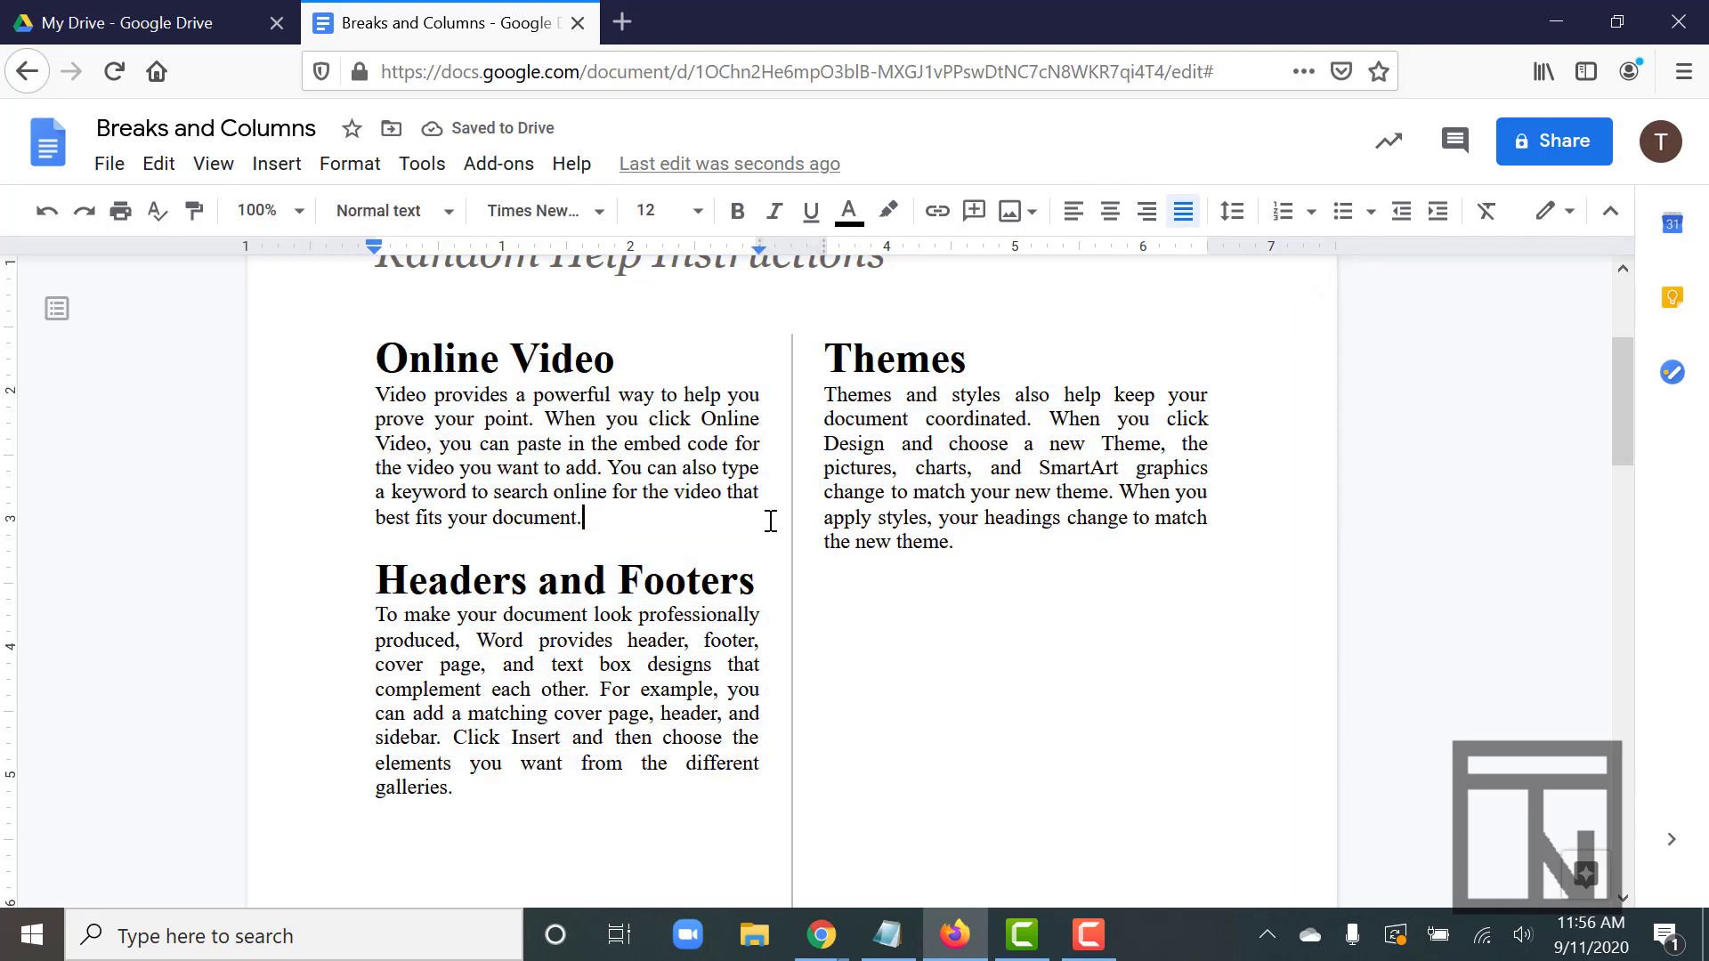